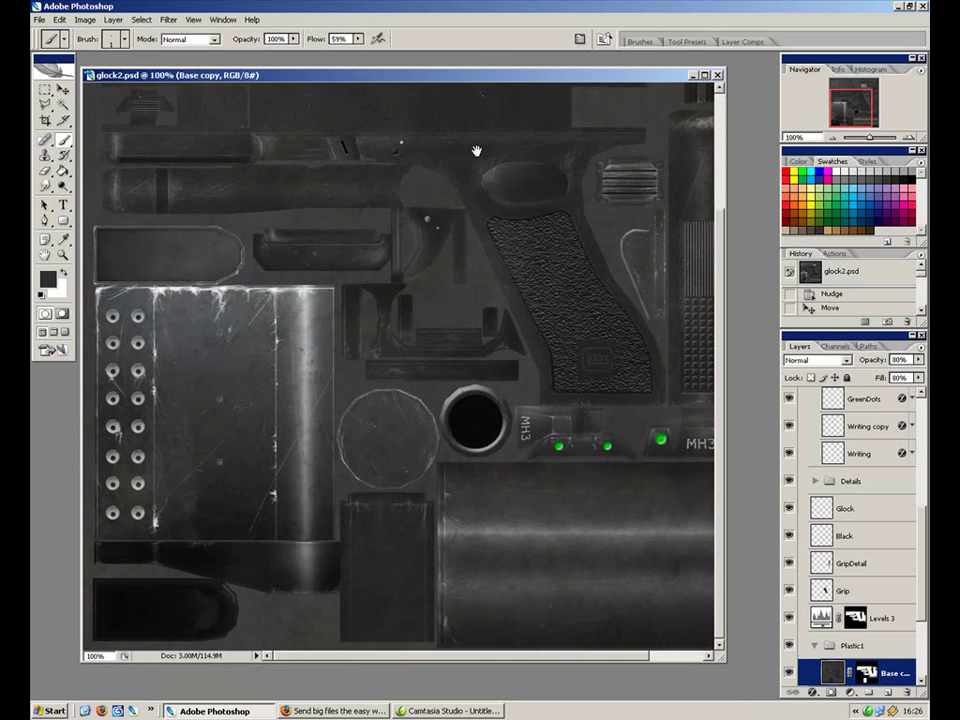
Save the gun texture as a JPEG copy, replacing the existing glock3 copy.jpg in the Weapon folder.
drag(727, 665, 770, 697)
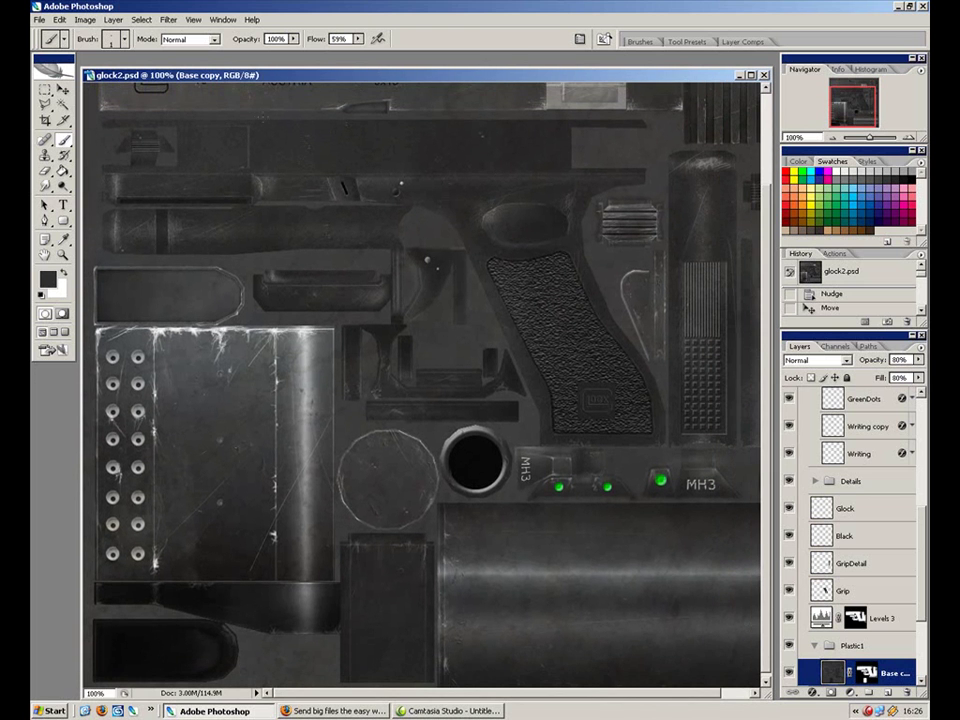
click(40, 19)
click(146, 167)
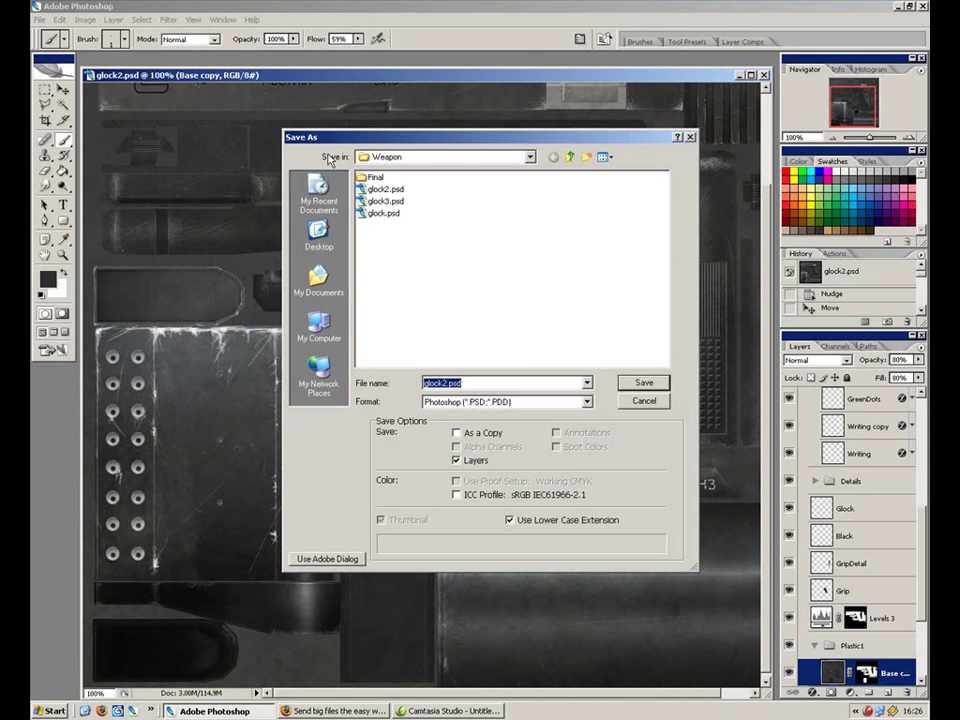
click(545, 401)
click(480, 478)
click(395, 201)
click(644, 382)
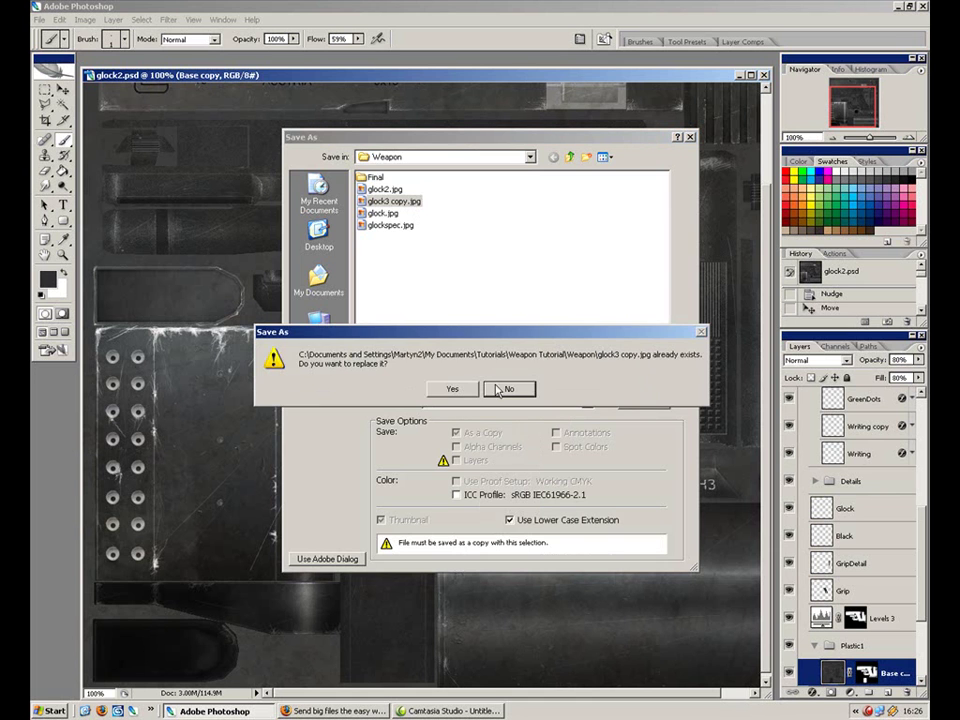
click(458, 390)
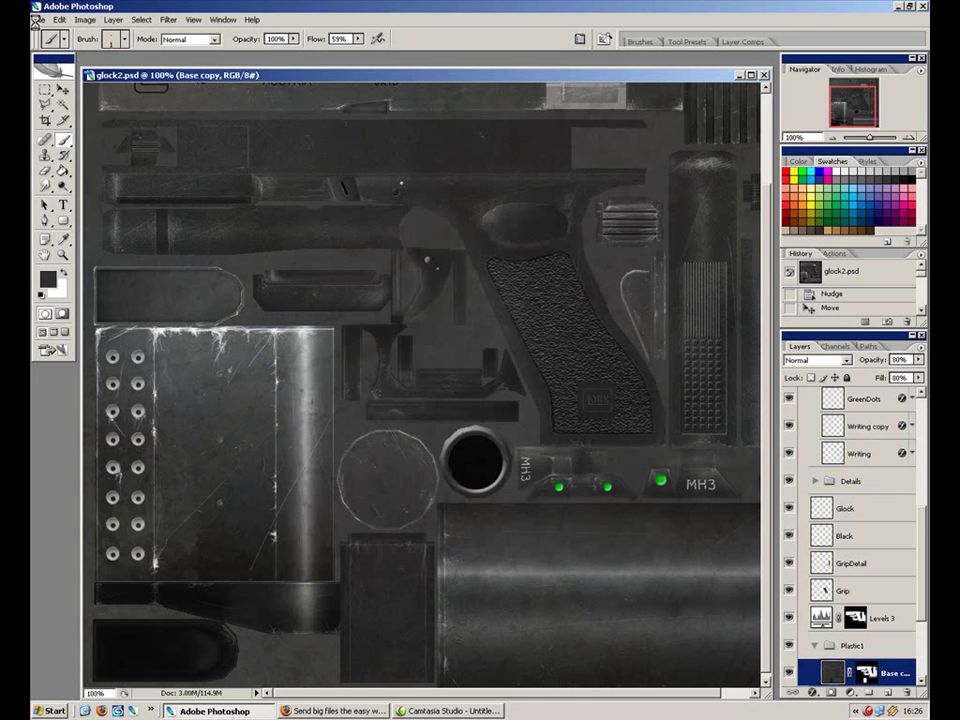
click(581, 177)
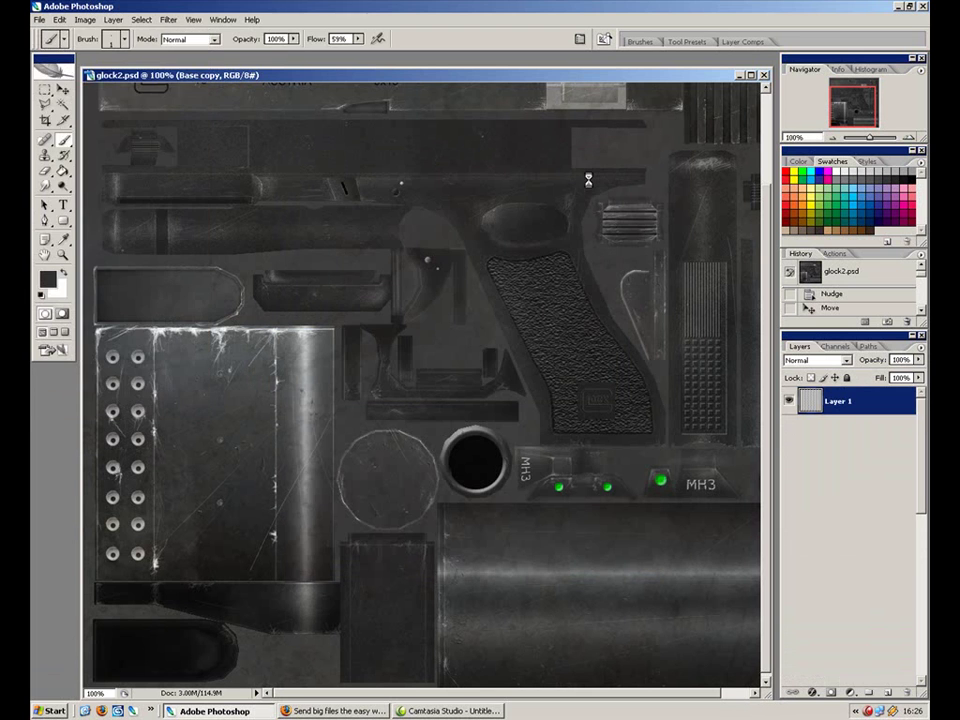
Save glock2.psd again as a JPEG over glock3 copy.jpg, accepting the replacement and the JPEG options.
click(39, 19)
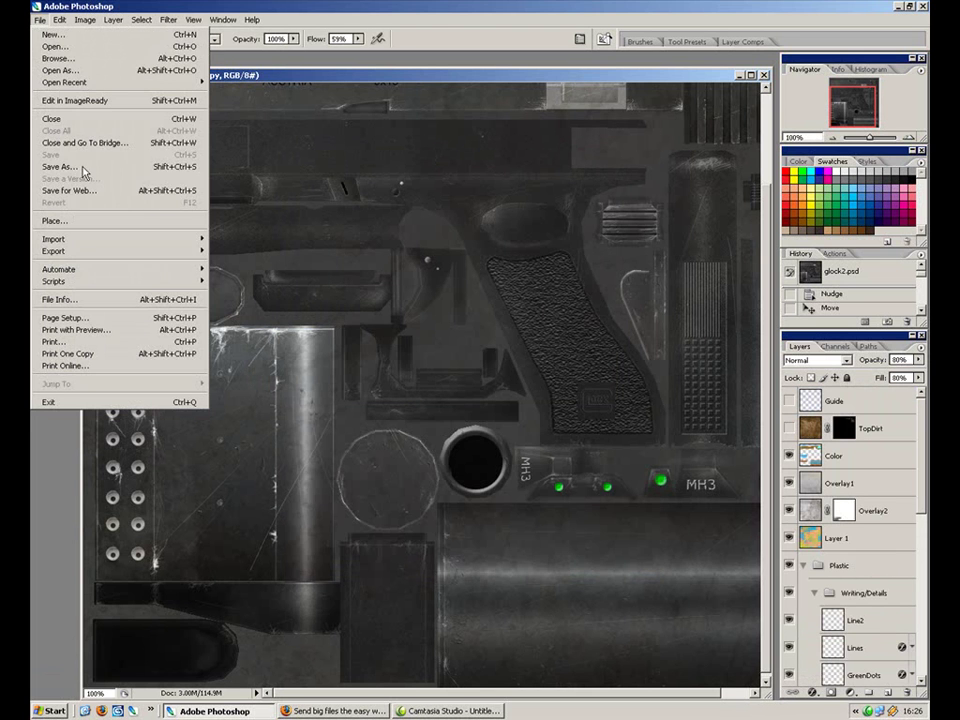
click(86, 165)
click(543, 402)
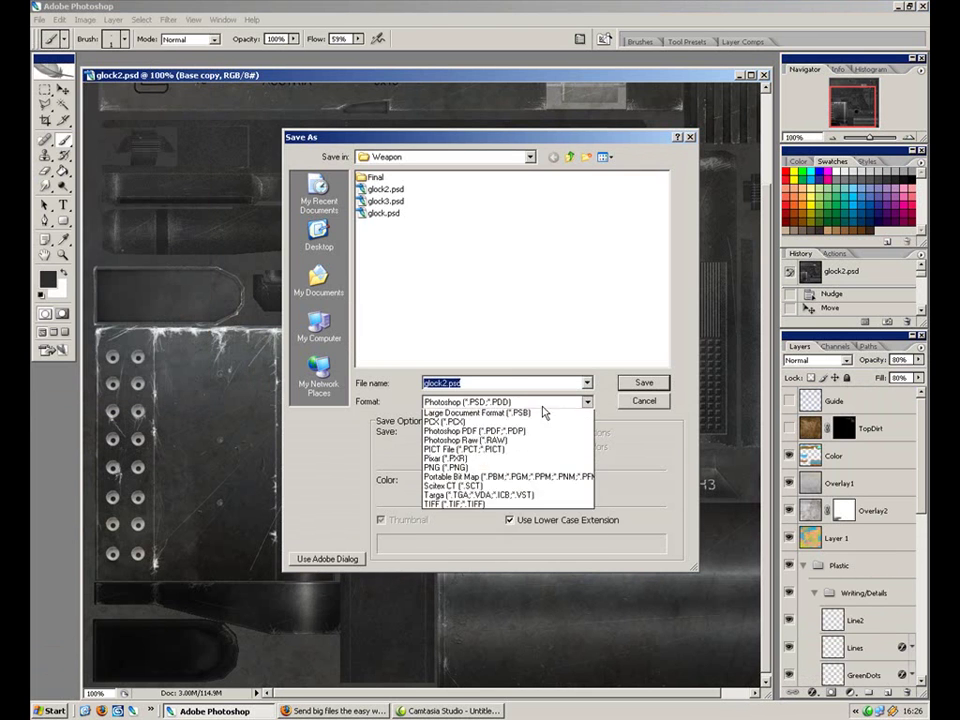
click(537, 486)
click(385, 189)
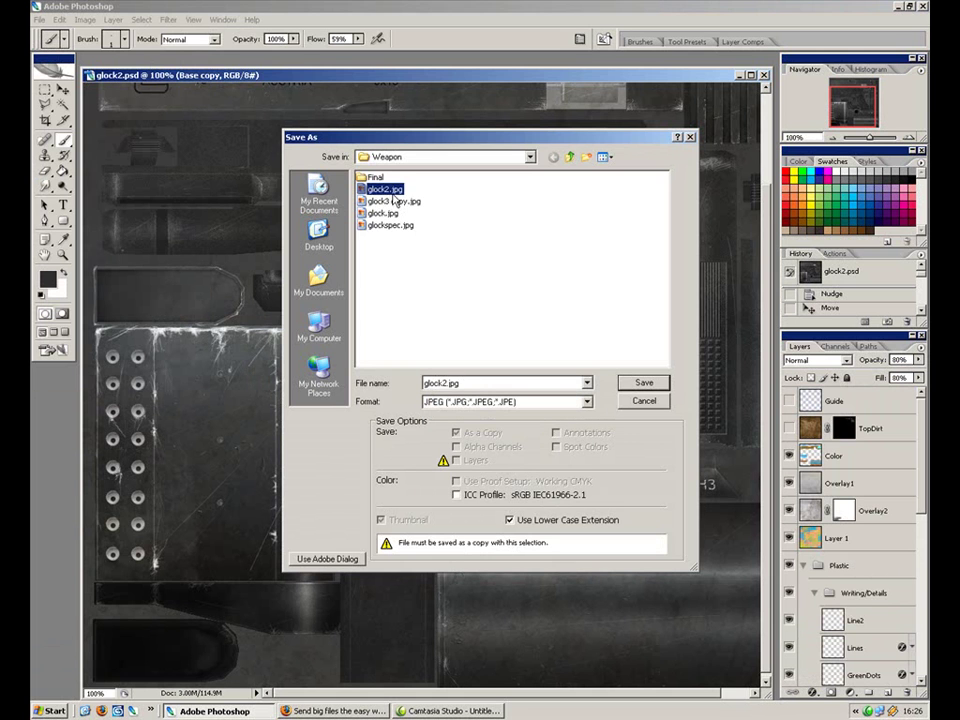
click(393, 201)
click(648, 382)
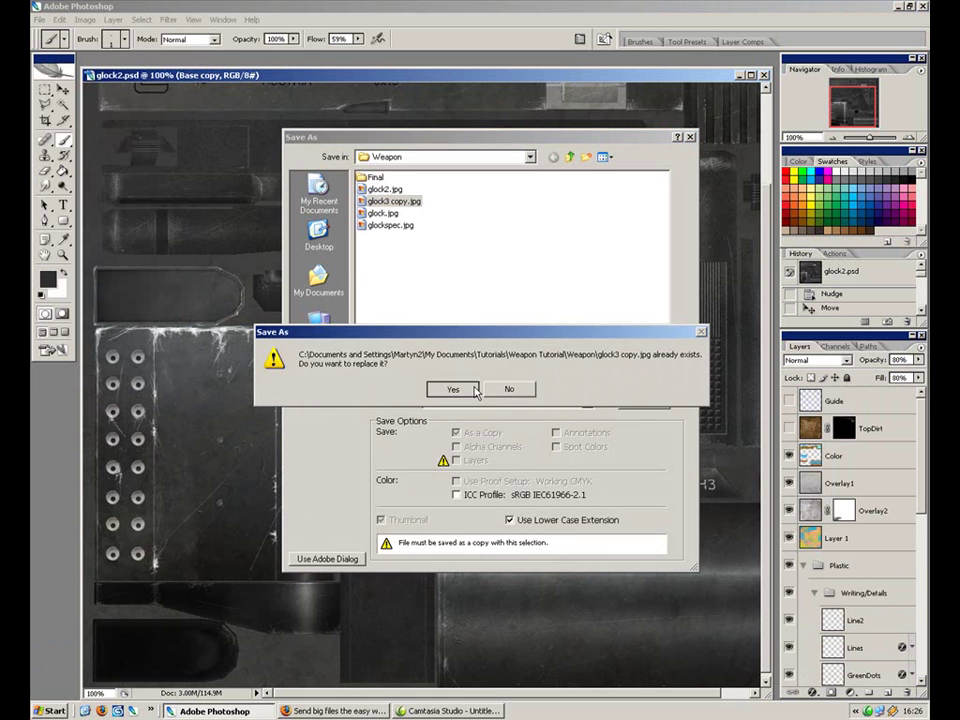
click(450, 388)
click(581, 176)
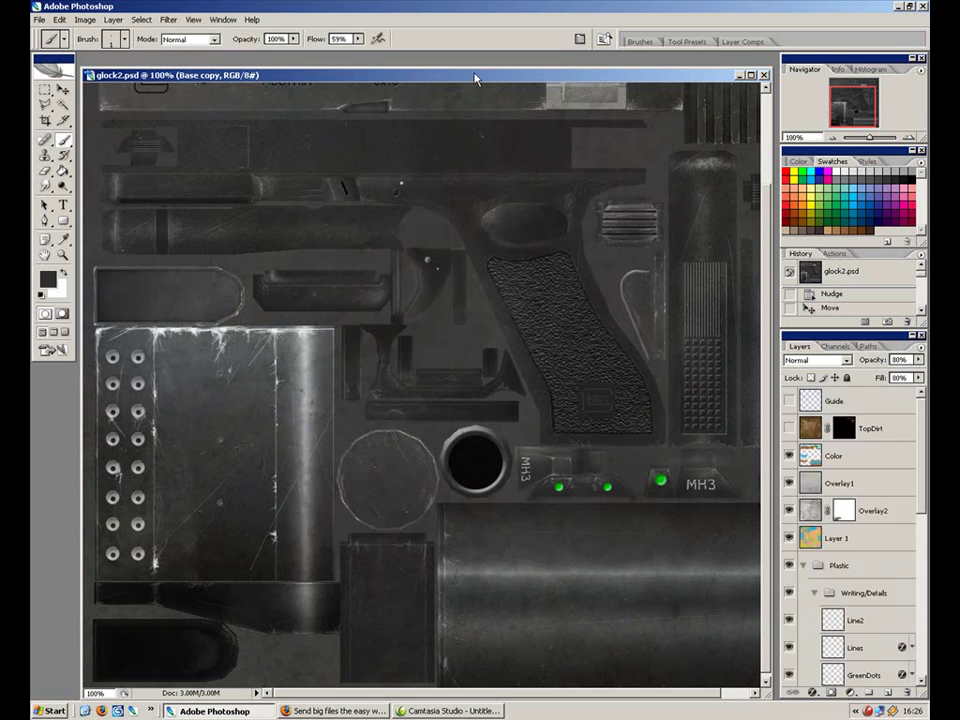
Open the recently saved glock3 copy.jpg and enlarge its window so the whole texture fits with space around it.
drag(475, 79, 470, 64)
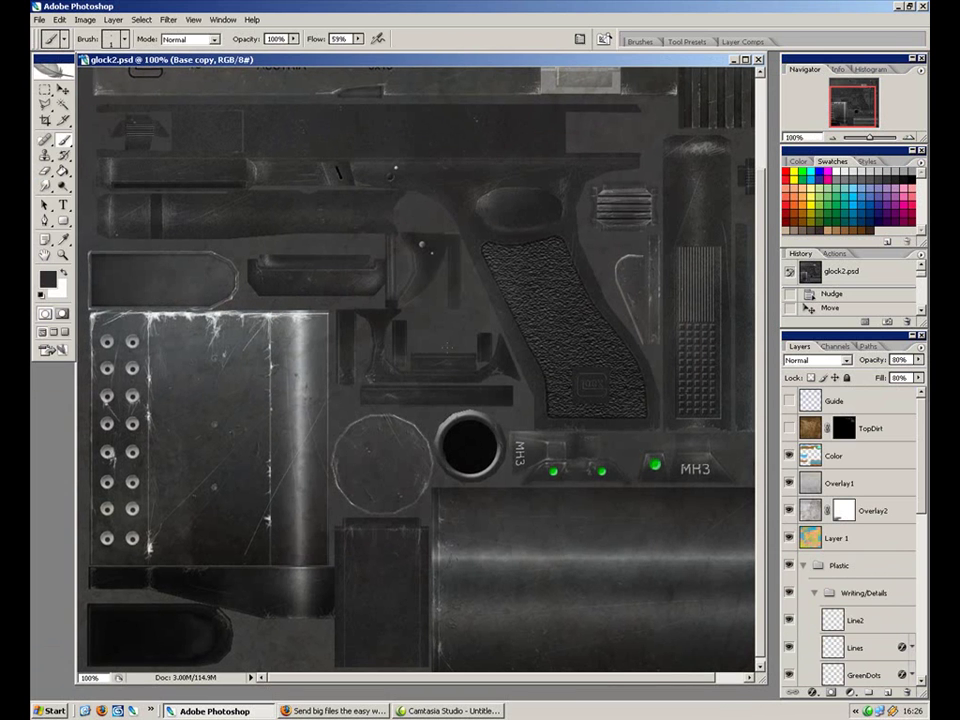
key(ctrl+minus)
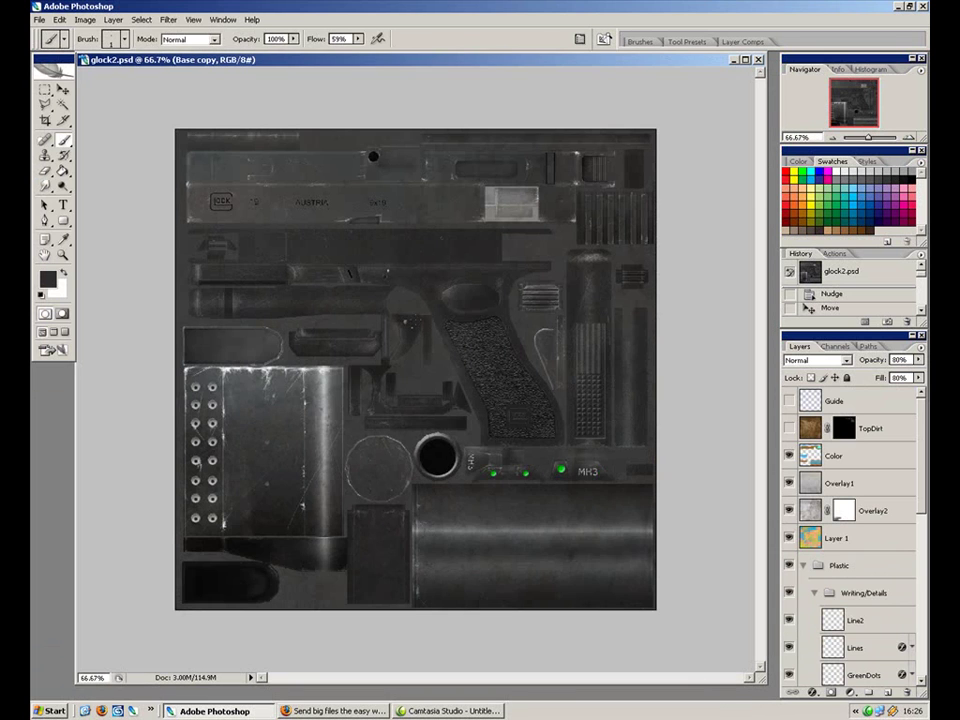
click(36, 19)
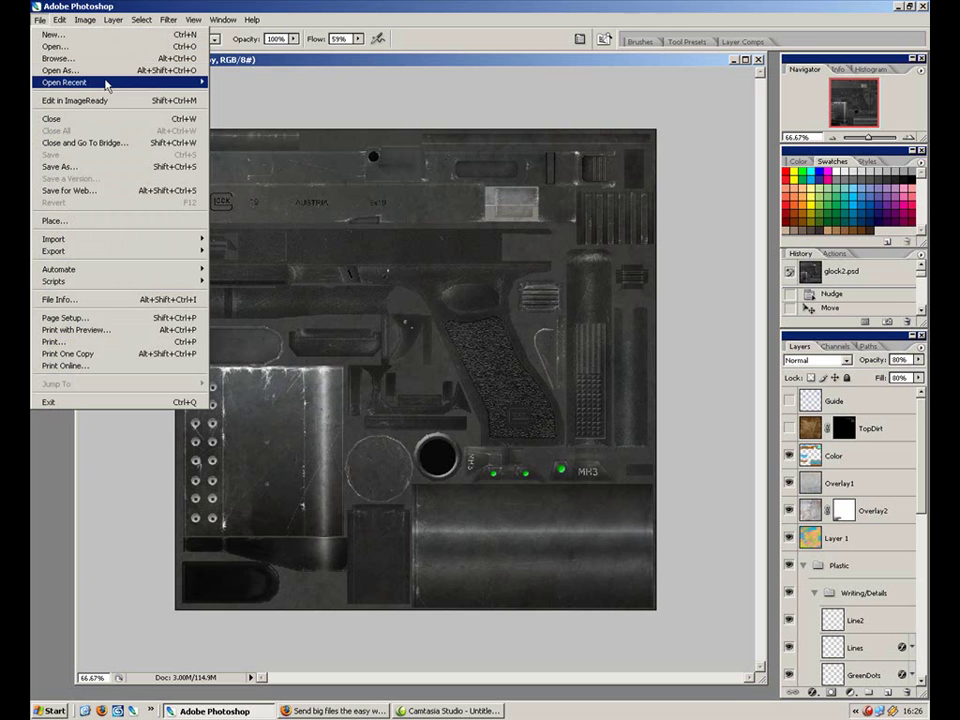
mouse_move(107, 84)
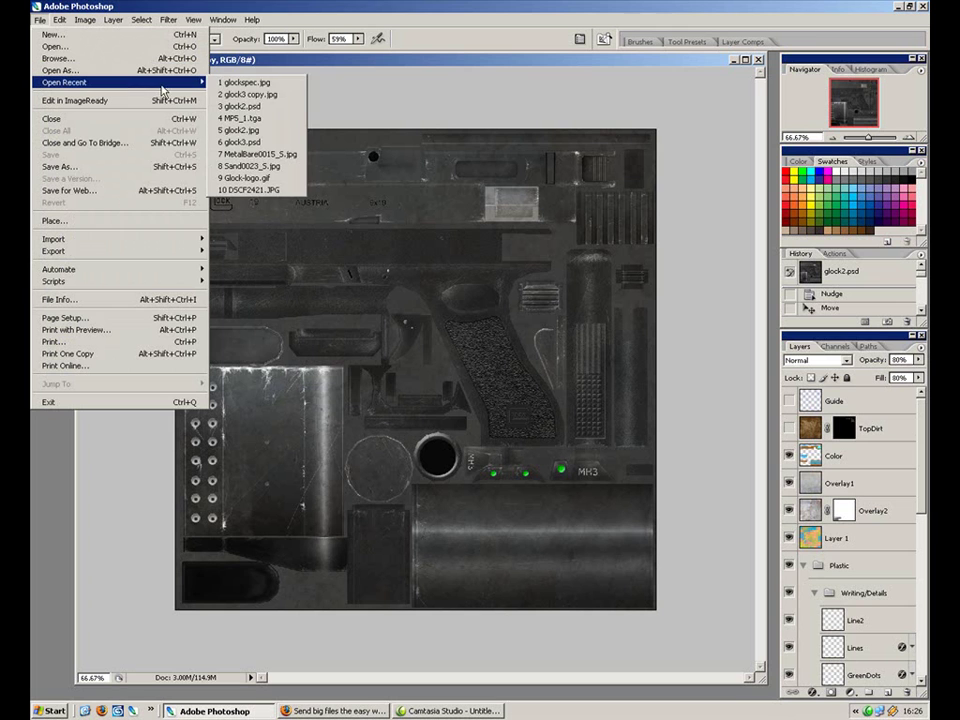
click(287, 95)
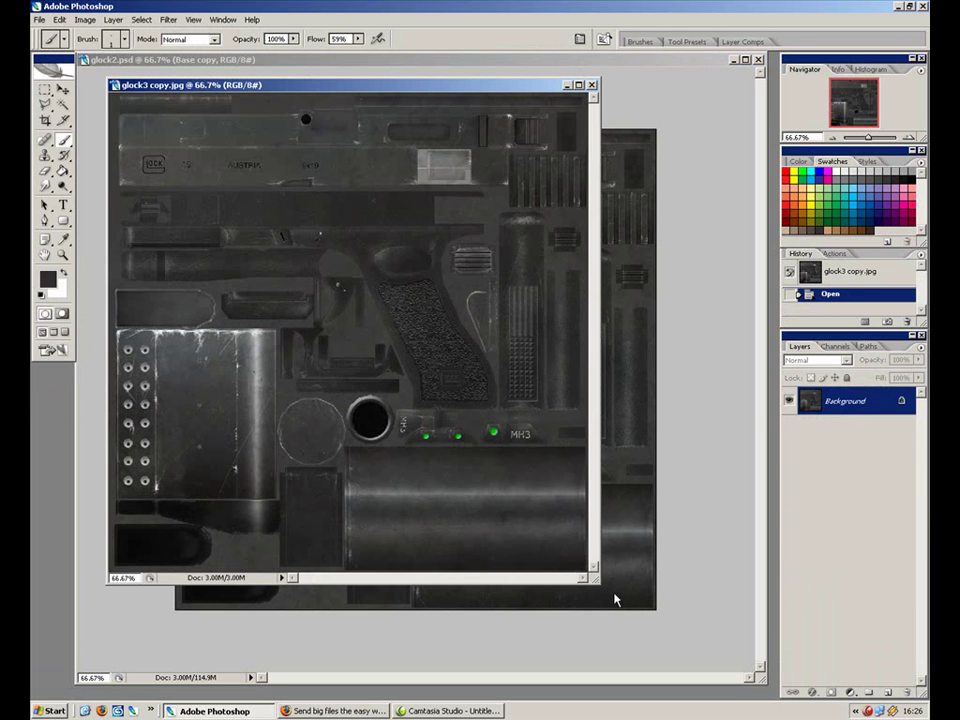
drag(595, 578, 716, 668)
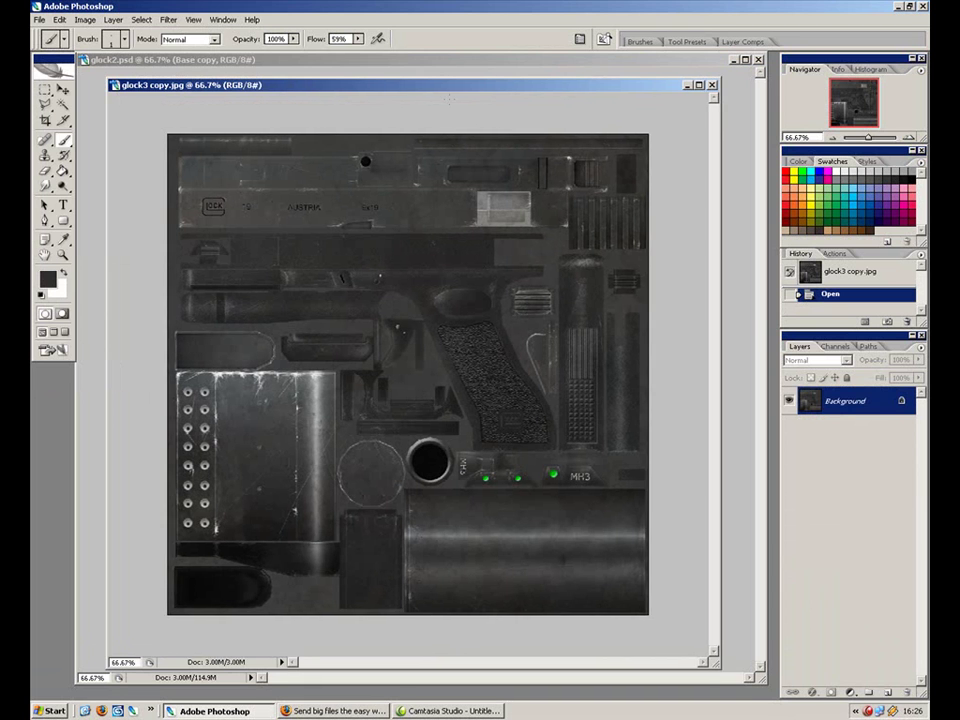
drag(450, 90, 468, 98)
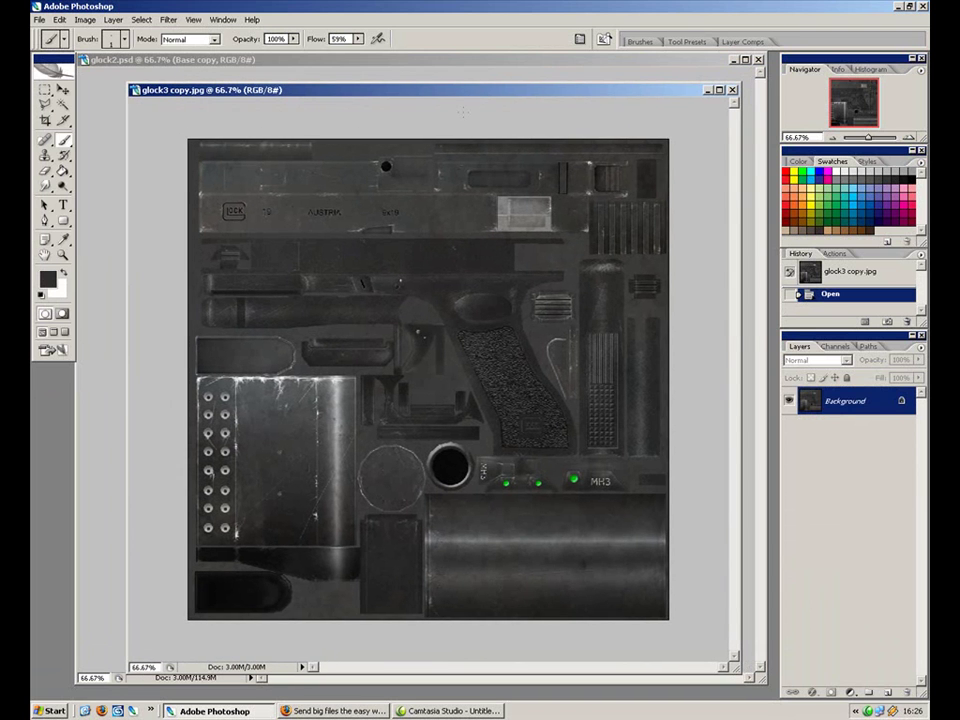
key(ctrl+l)
drag(684, 133, 788, 61)
key(ctrl+plus)
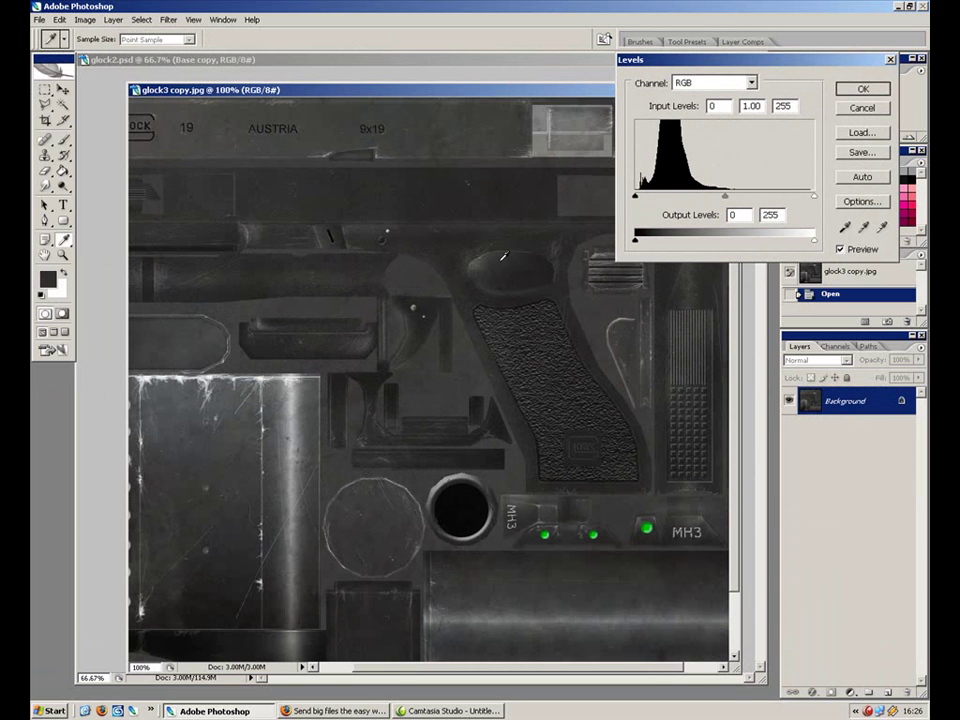
key(Return)
key(b)
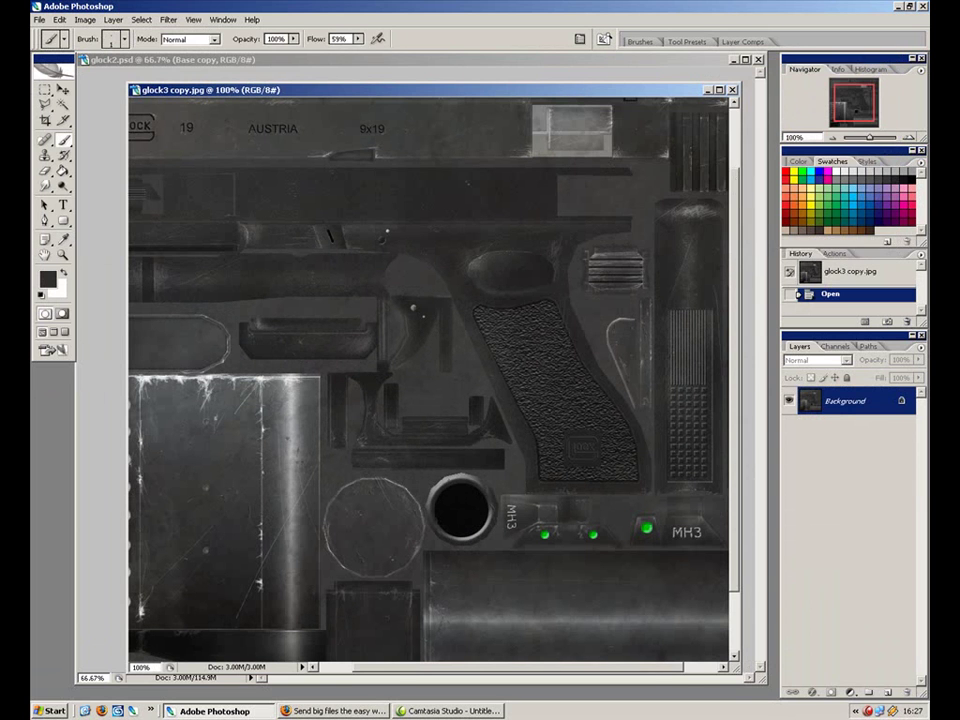
Apply Levels to the flattened texture with input levels 6, 0.89 and 237 to strengthen its contrast.
key(ctrl+l)
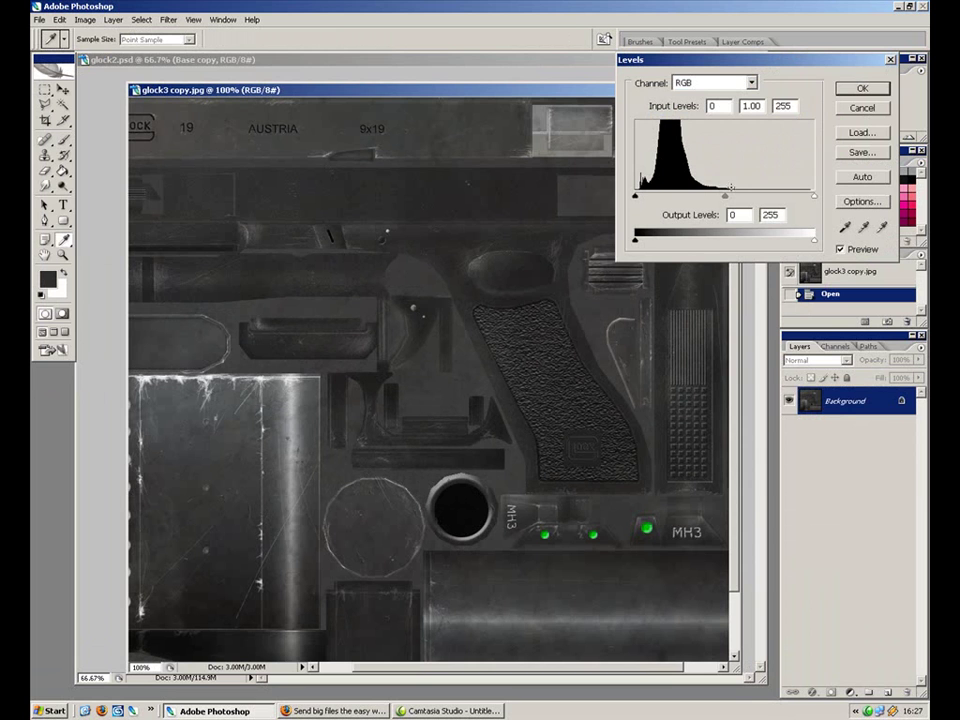
drag(635, 196, 640, 199)
drag(813, 196, 802, 199)
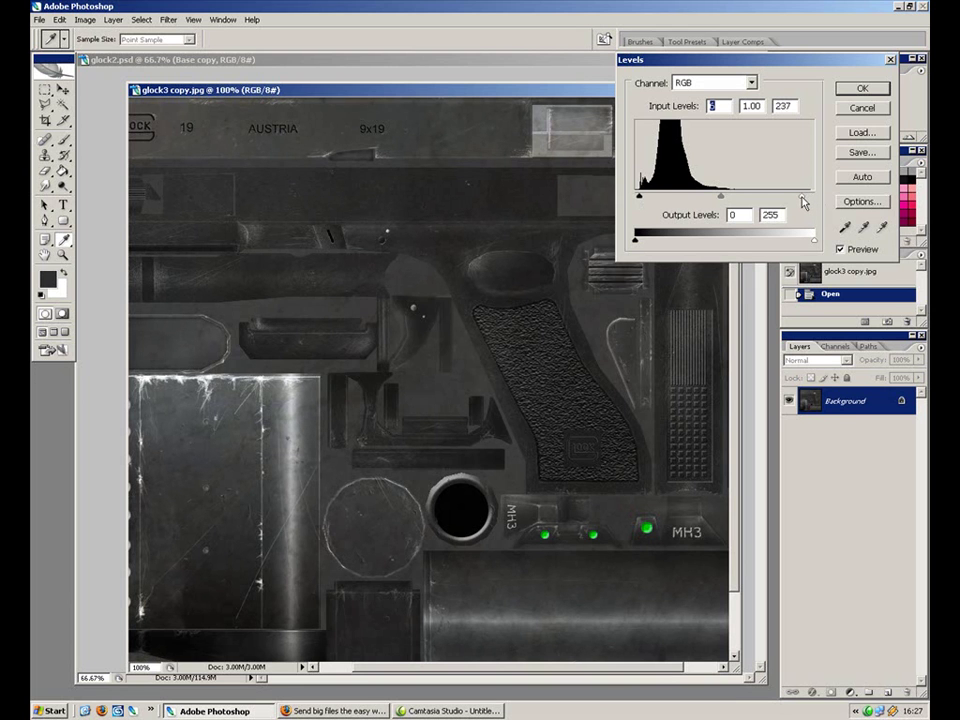
drag(434, 311, 490, 411)
drag(720, 197, 728, 197)
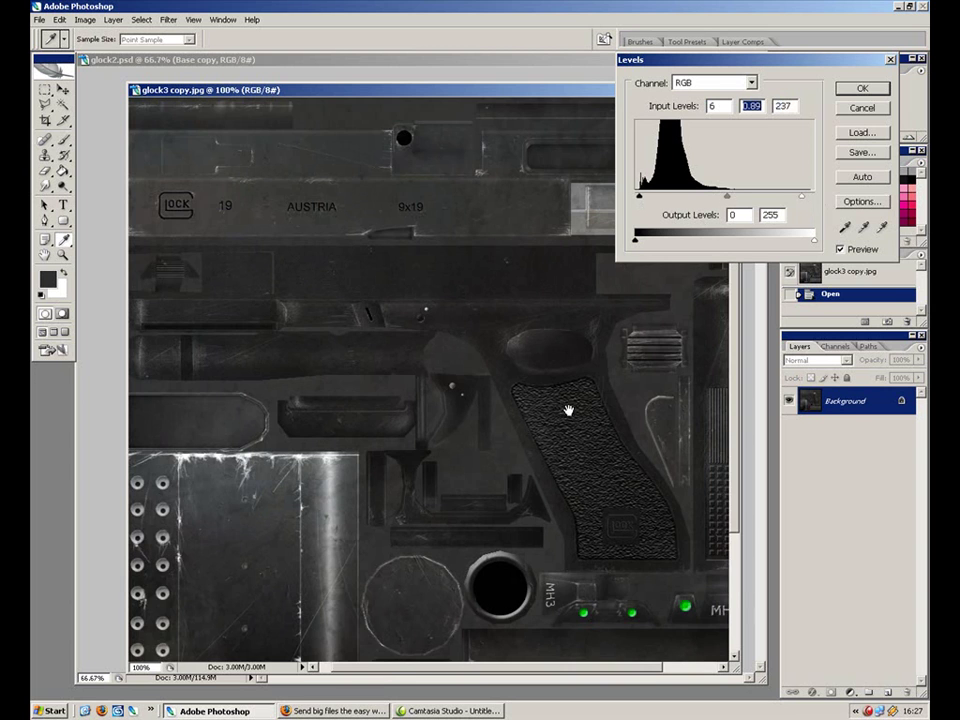
drag(568, 401, 437, 328)
drag(324, 439, 426, 381)
click(860, 90)
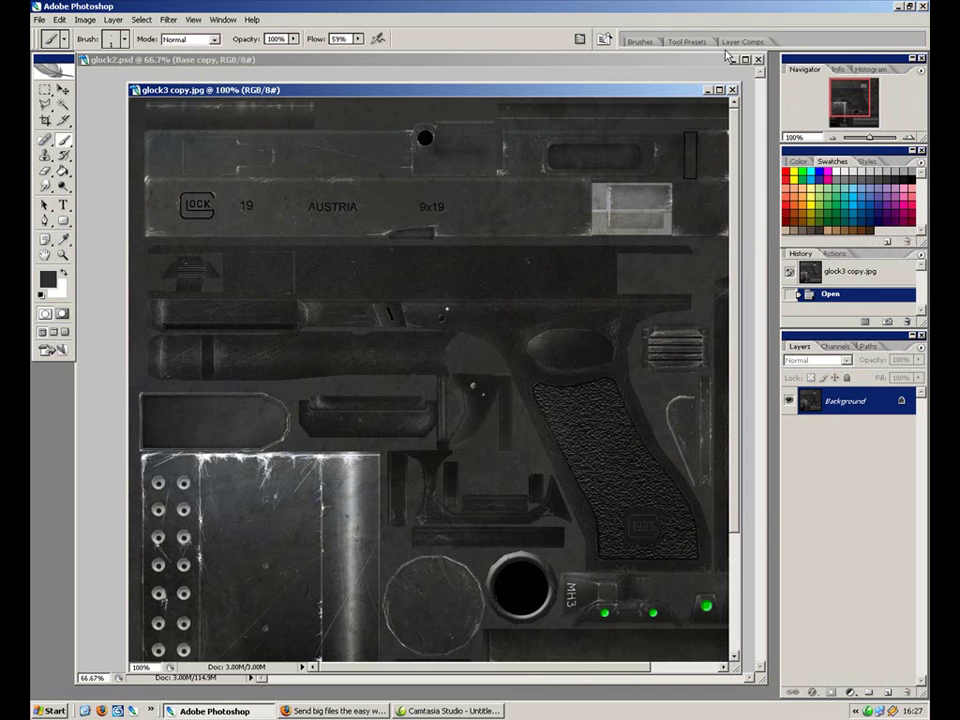
Apply Color Balance to the texture's midtones with colour levels -1, 0 and +1, preserving luminosity.
click(129, 22)
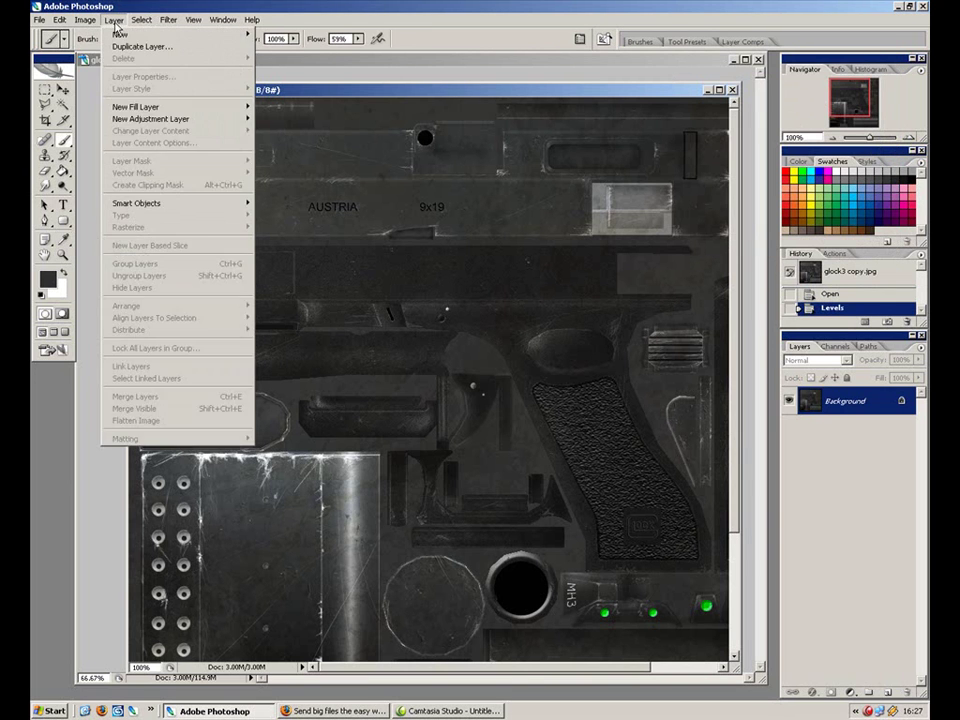
mouse_move(110, 24)
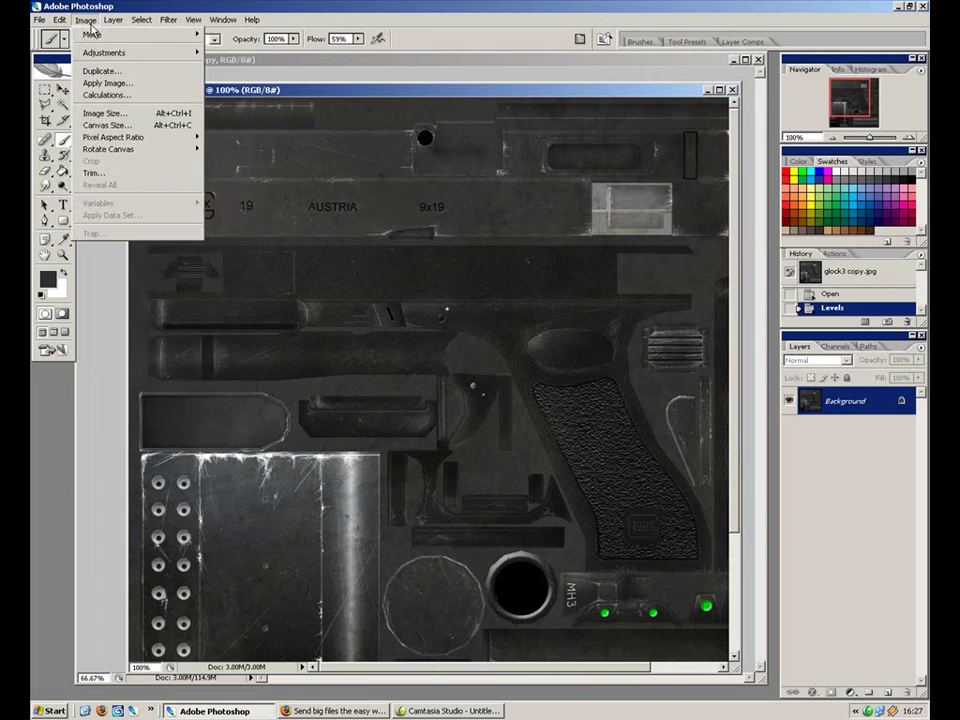
mouse_move(130, 62)
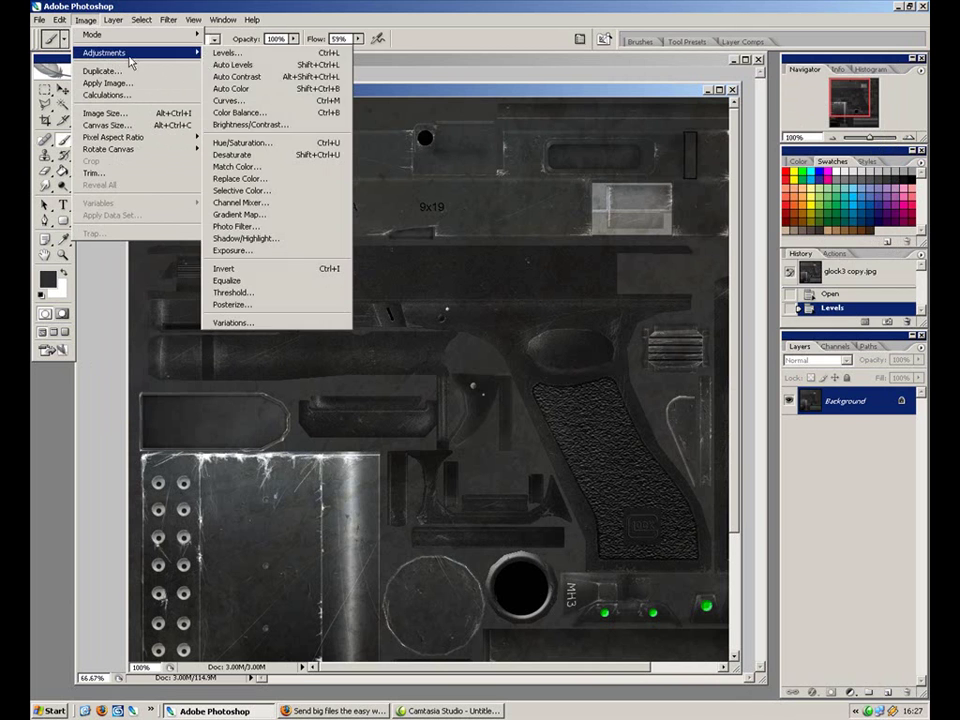
click(280, 112)
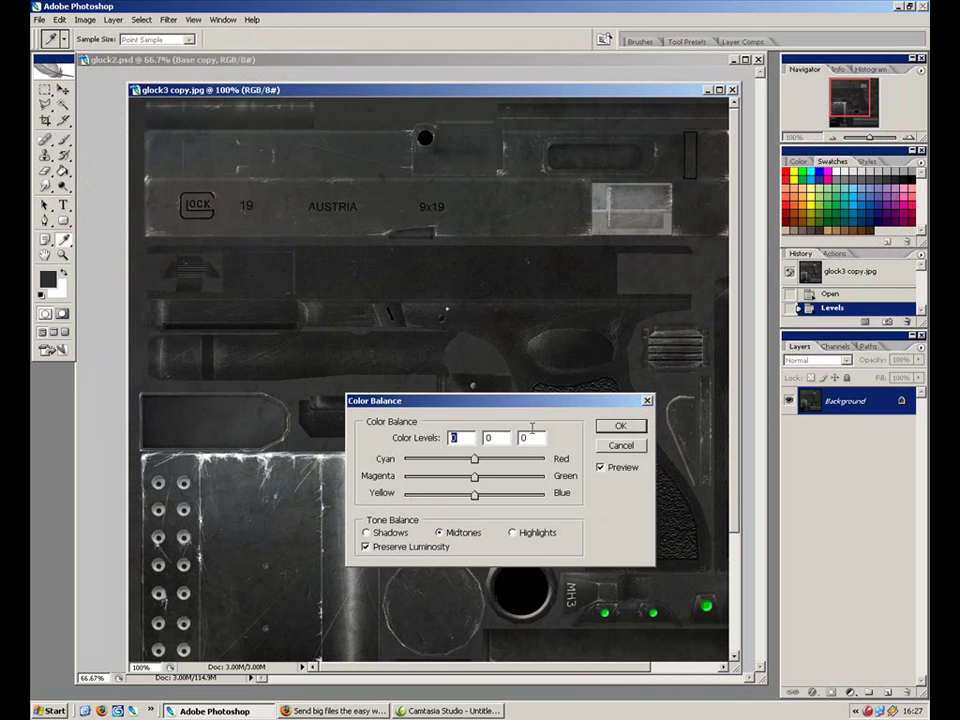
drag(475, 462, 476, 500)
click(476, 500)
drag(474, 481, 477, 484)
drag(476, 480, 474, 463)
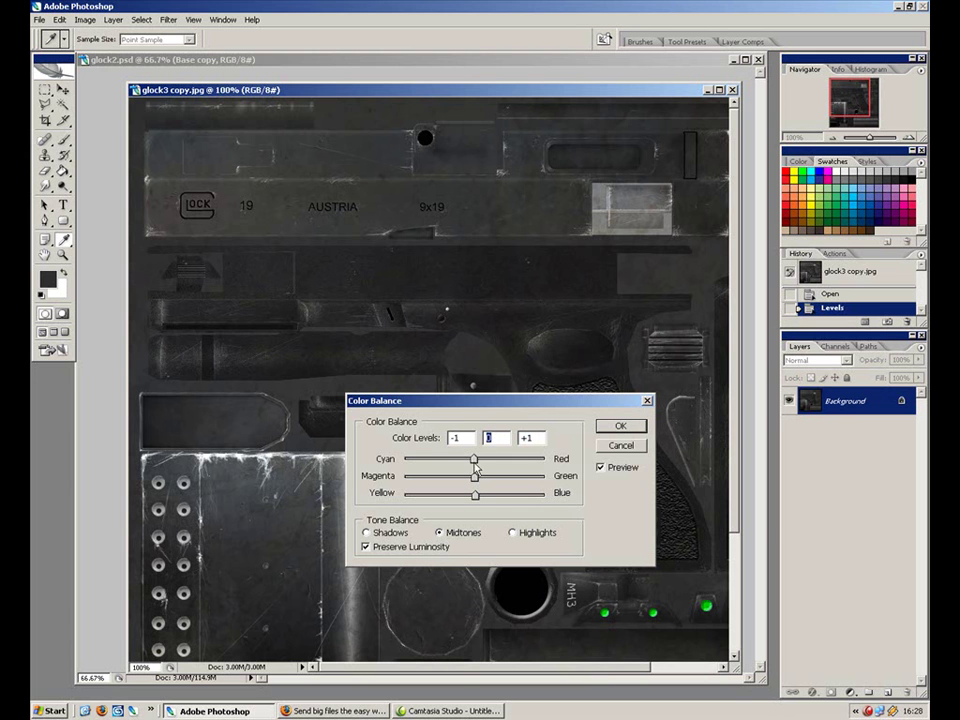
click(620, 426)
Examine the colour-corrected texture as a whole and up close, covering the slide, barrel, scratched metal and grip areas.
key(ctrl+minus)
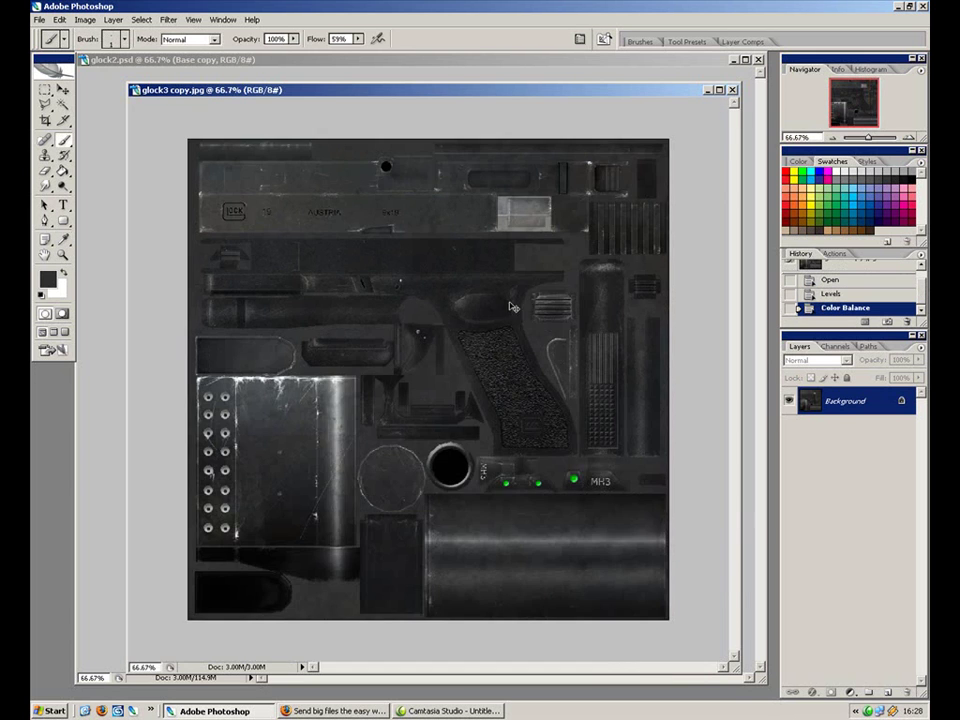
key(ctrl+plus)
drag(380, 212, 440, 291)
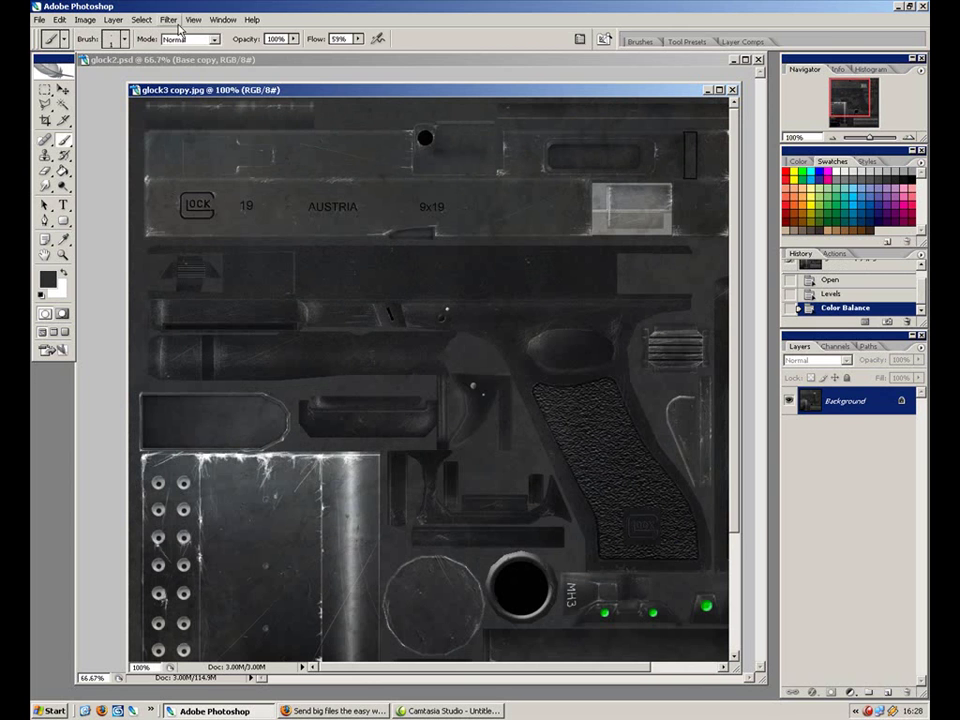
click(166, 20)
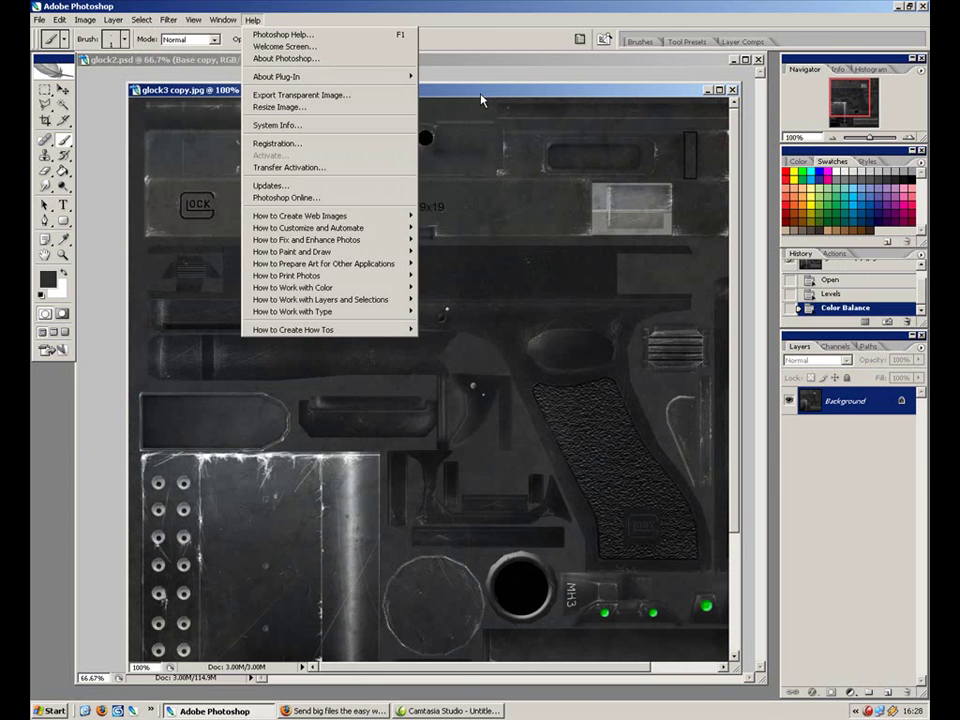
drag(480, 91, 471, 79)
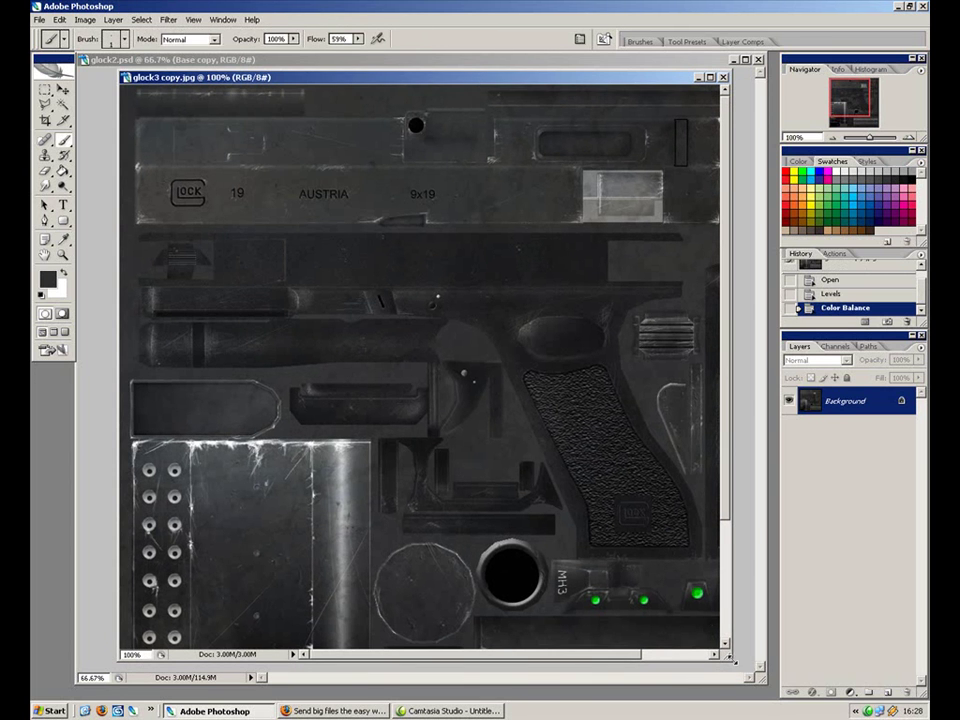
key(ctrl+plus)
drag(414, 214, 620, 465)
mouse_move(420, 345)
mouse_down()
mouse_move(584, 459)
mouse_move(544, 334)
mouse_up()
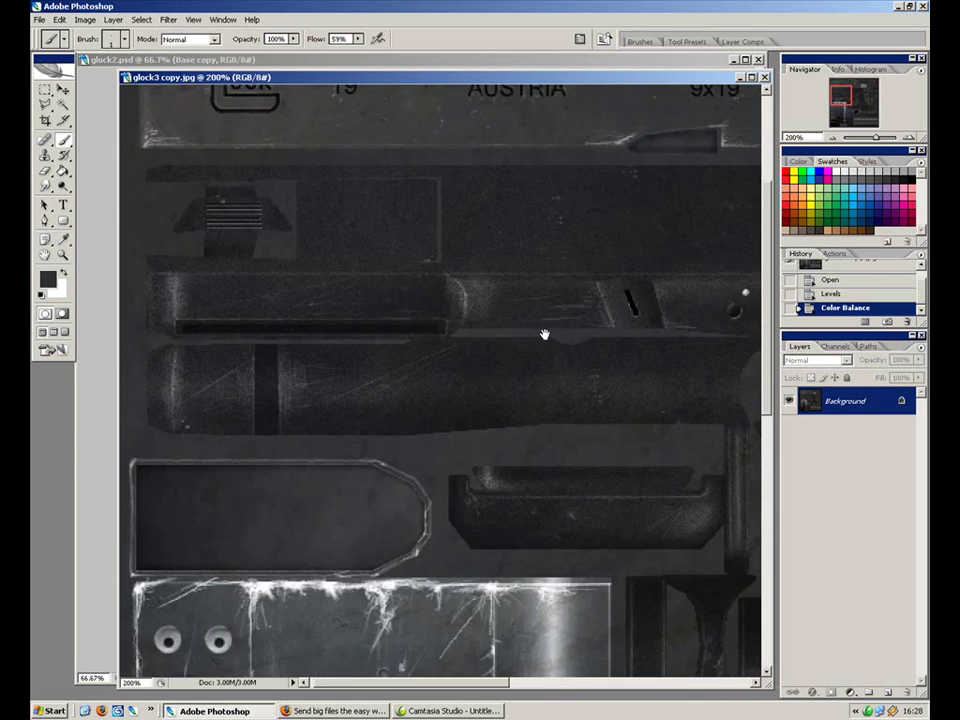
drag(506, 542, 445, 290)
key(ctrl+minus)
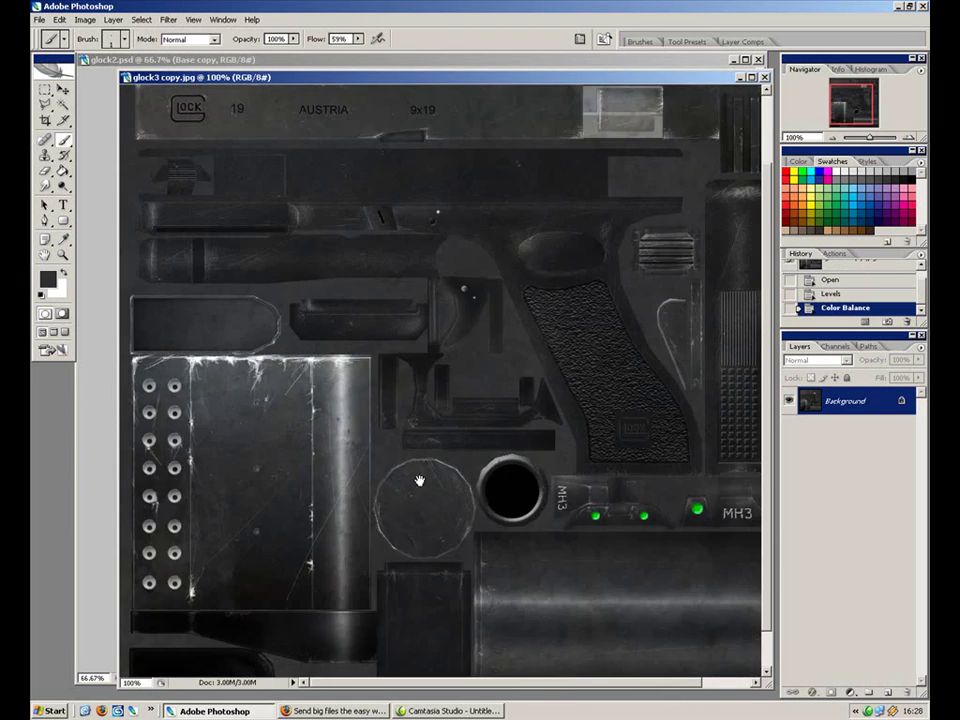
drag(437, 467, 437, 439)
key(ctrl+plus)
drag(388, 405, 347, 282)
drag(684, 268, 433, 444)
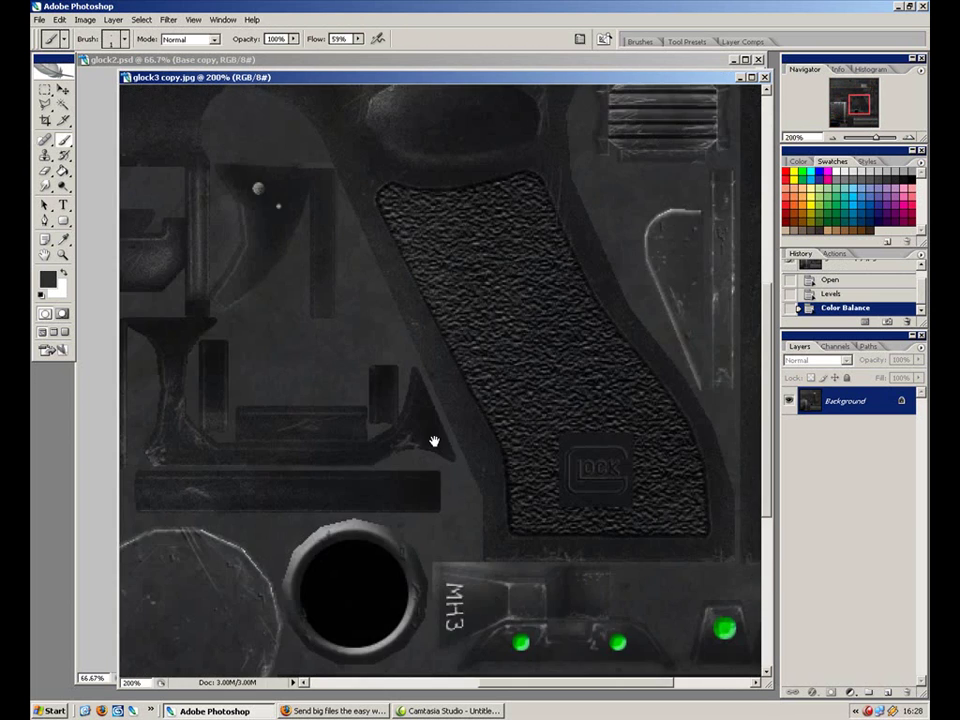
Apply the Sharpen filter to the flattened, colour-corrected texture.
drag(591, 205, 341, 465)
scroll(483, 266, up, 3)
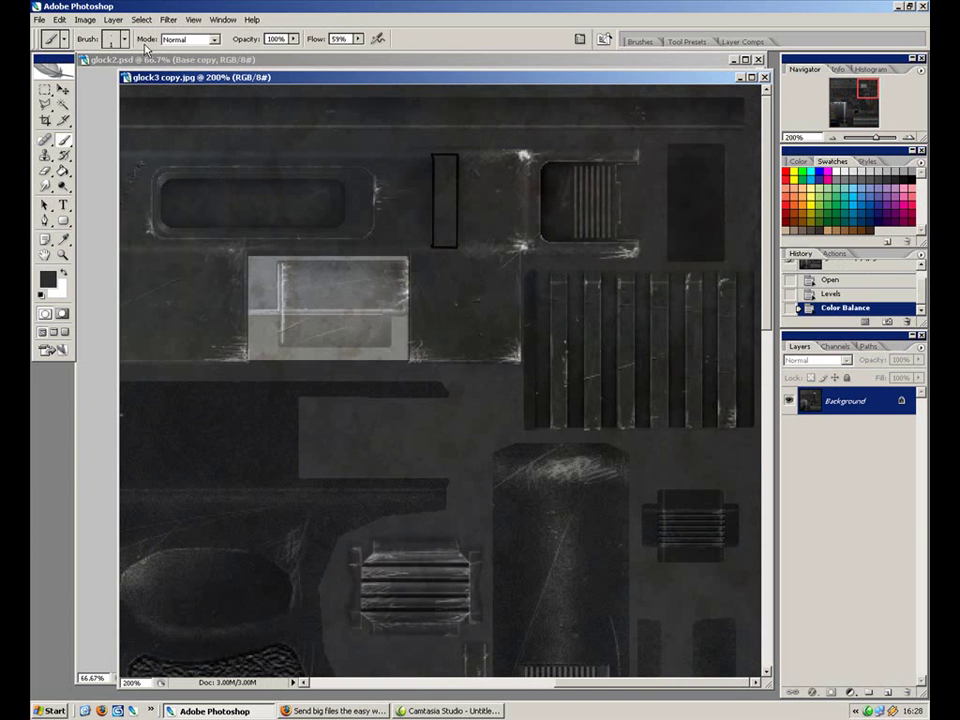
click(169, 19)
mouse_move(285, 202)
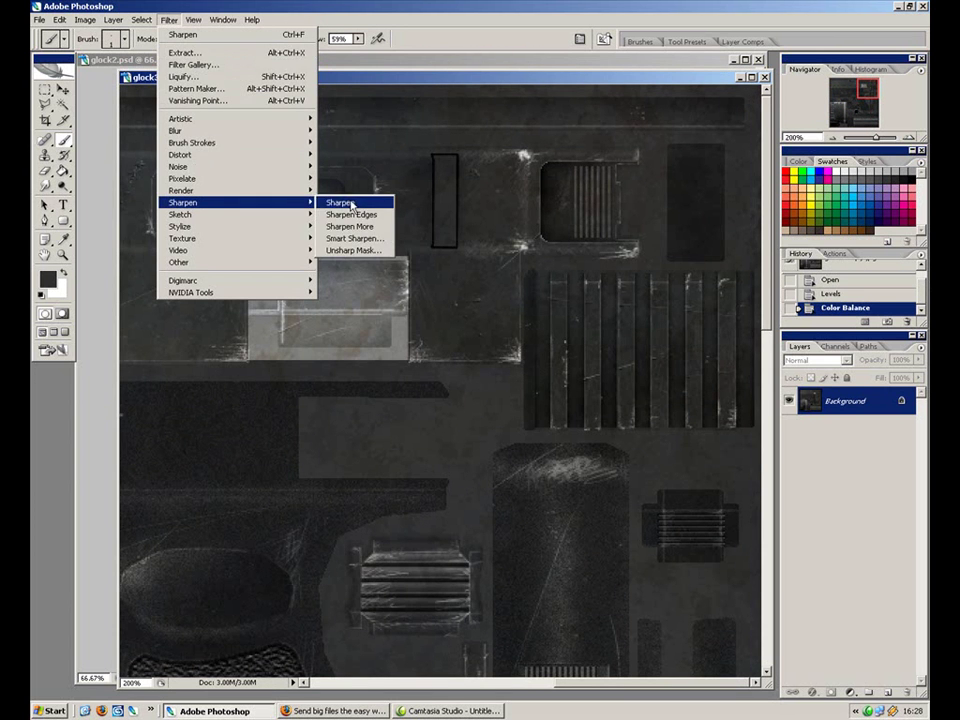
click(340, 203)
Examine the sharpened texture up close and at actual size, covering the slide, frame, grip, scratched metal plate and cylinder areas.
drag(249, 369, 508, 269)
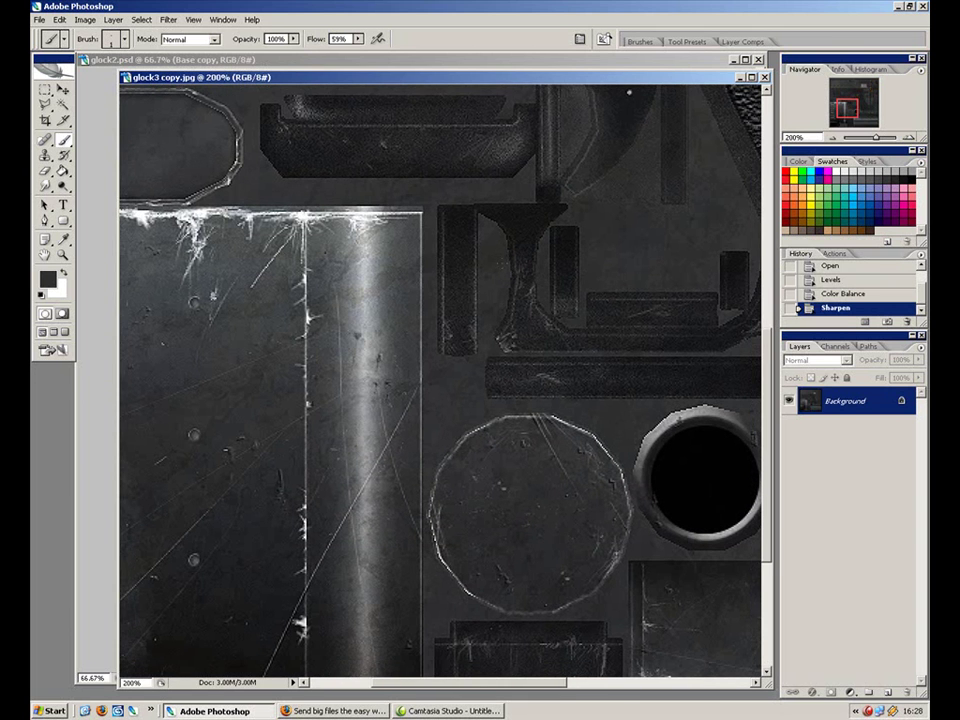
key(ctrl+minus)
drag(572, 370, 385, 388)
drag(512, 227, 543, 337)
key(ctrl+plus)
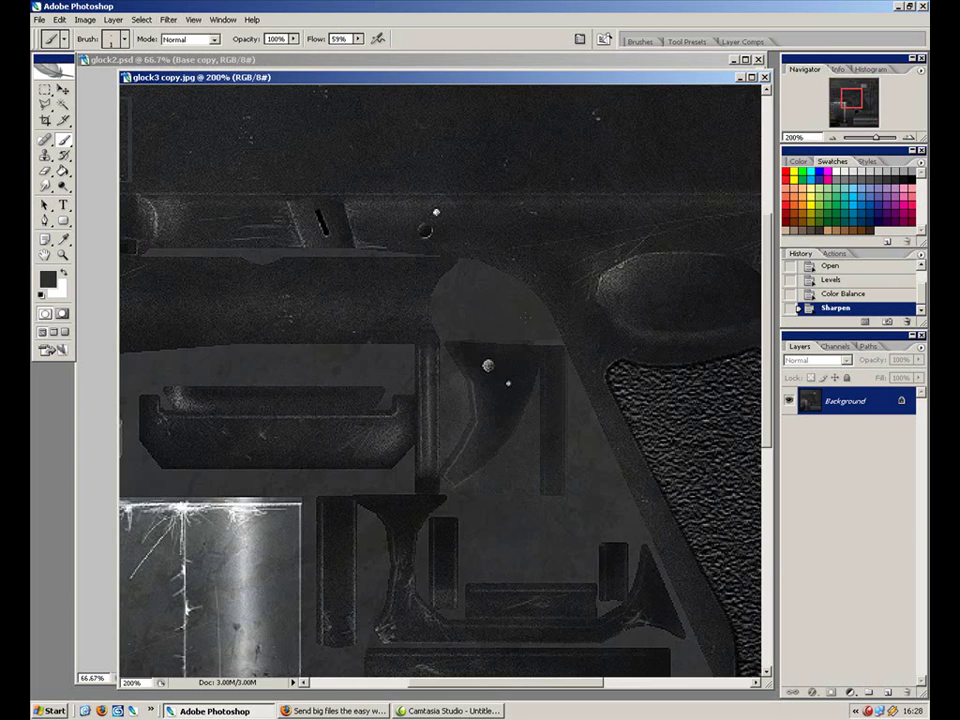
drag(429, 266, 630, 517)
drag(482, 413, 598, 456)
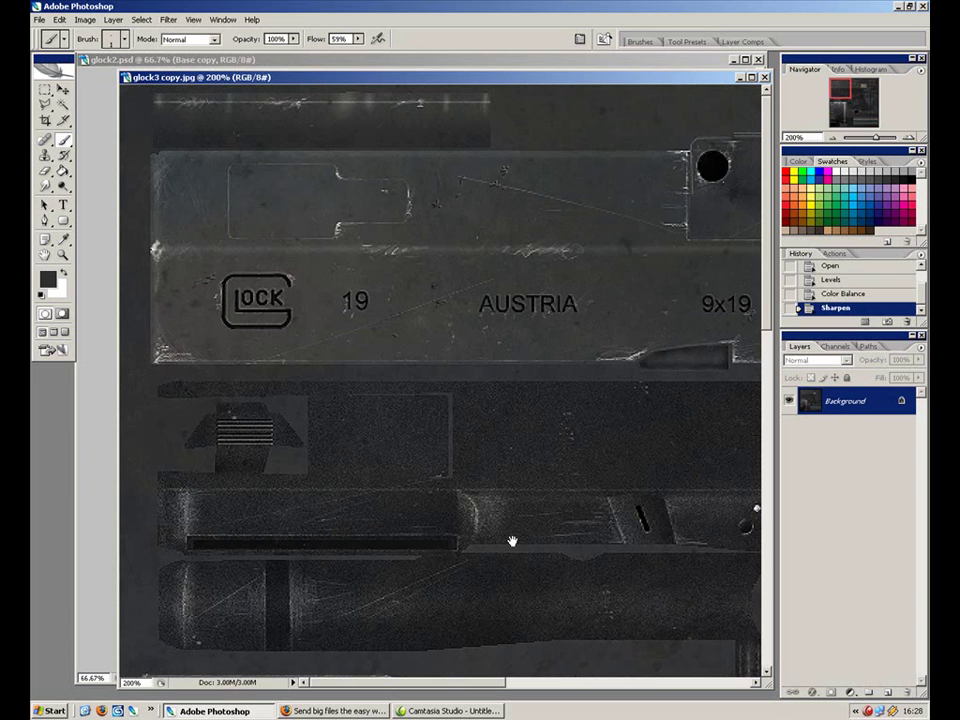
drag(511, 537, 546, 364)
key(ctrl+minus)
drag(555, 512, 555, 382)
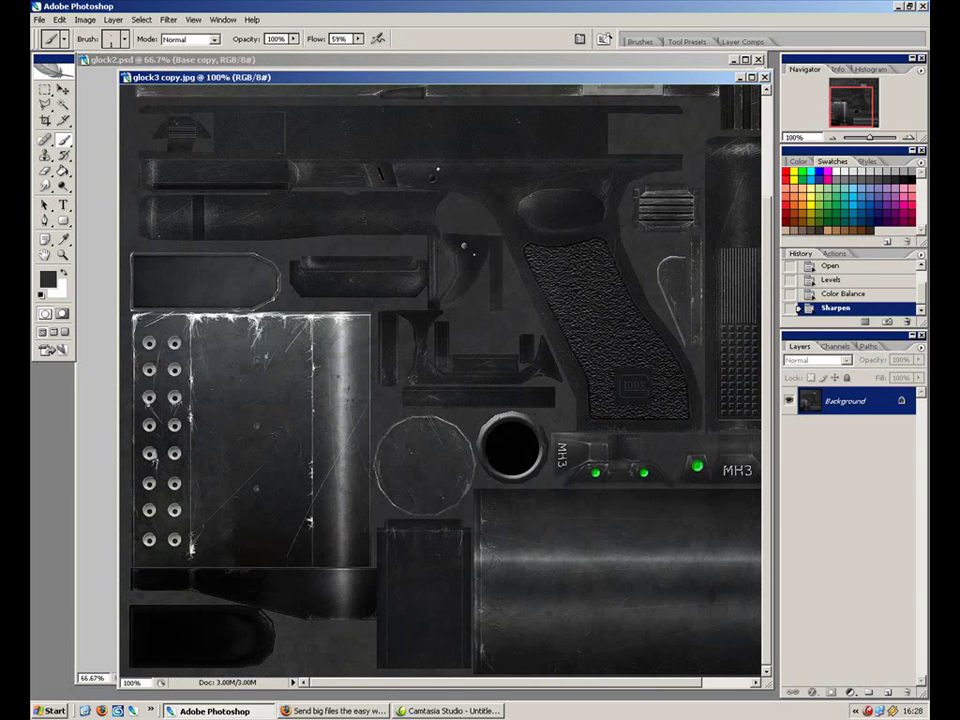
drag(540, 371, 458, 377)
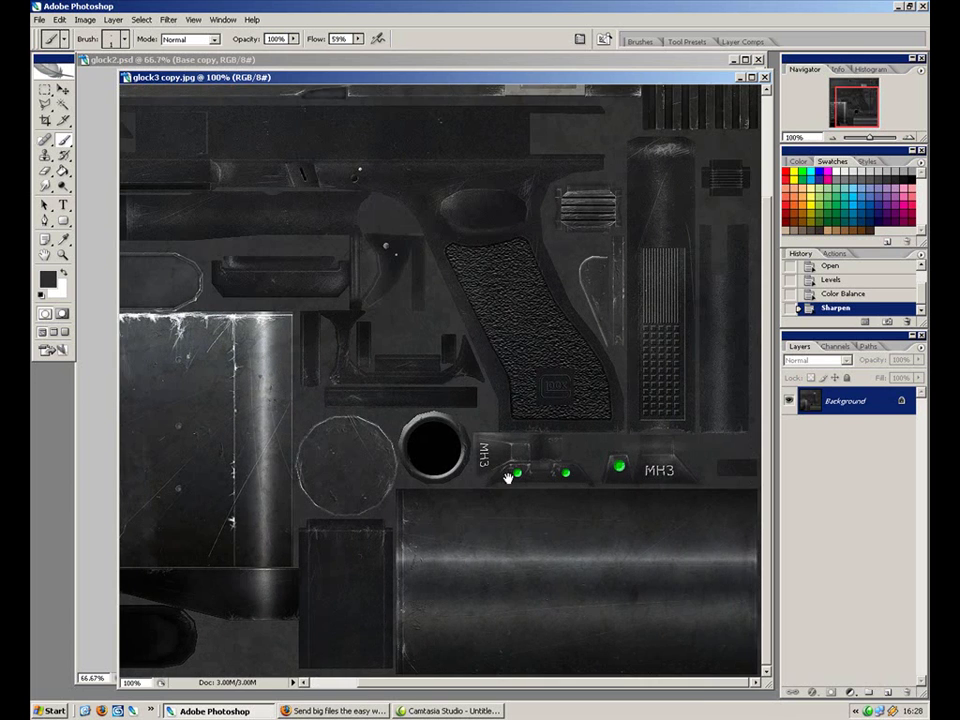
drag(486, 292, 514, 418)
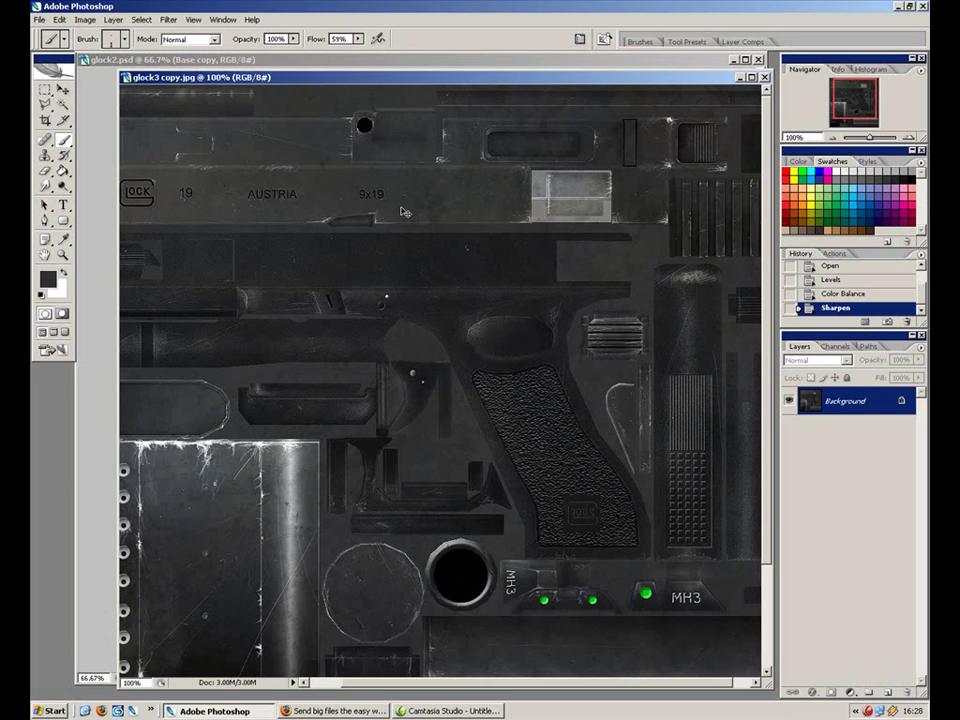
Save the sharpened texture to glock3 copy.jpg.
key(ctrl+minus)
click(39, 19)
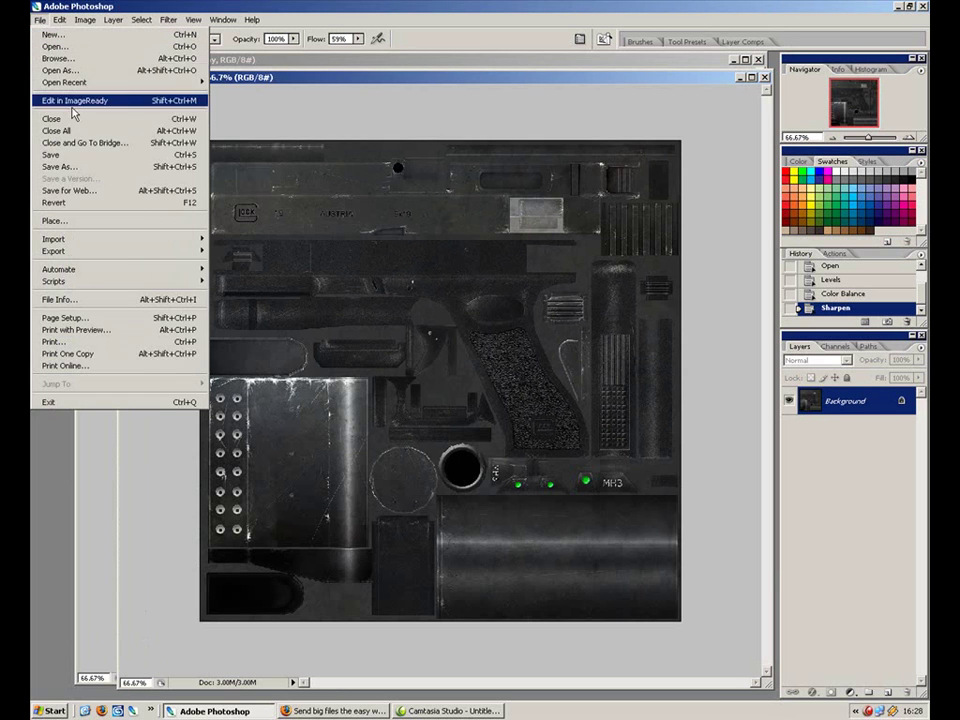
click(80, 154)
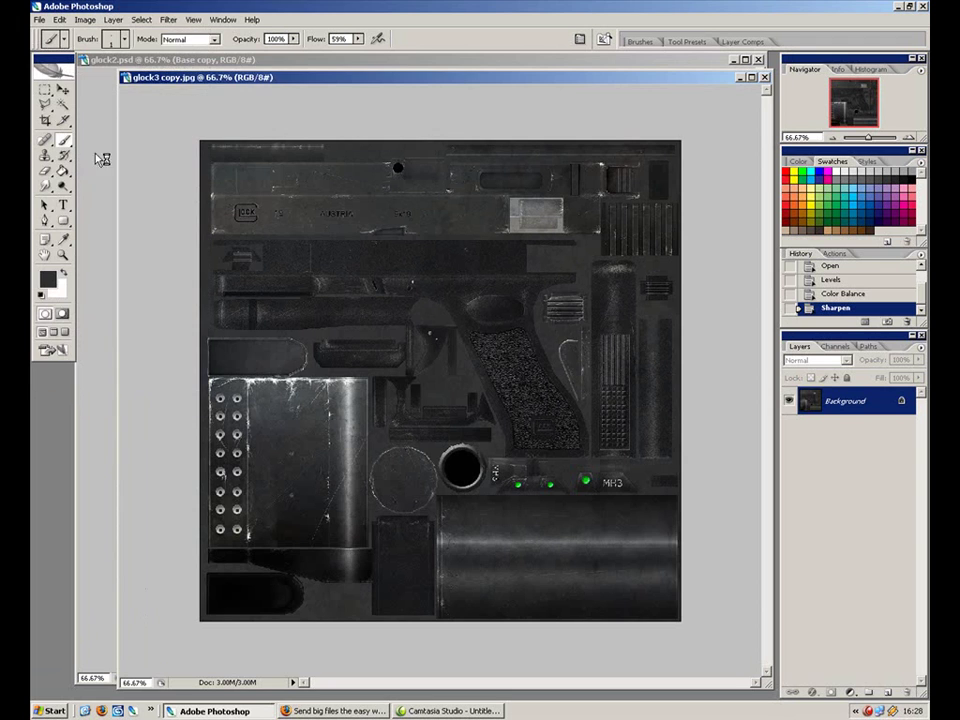
mouse_move(334, 76)
mouse_down()
mouse_move(308, 66)
mouse_move(356, 73)
mouse_move(317, 75)
mouse_up()
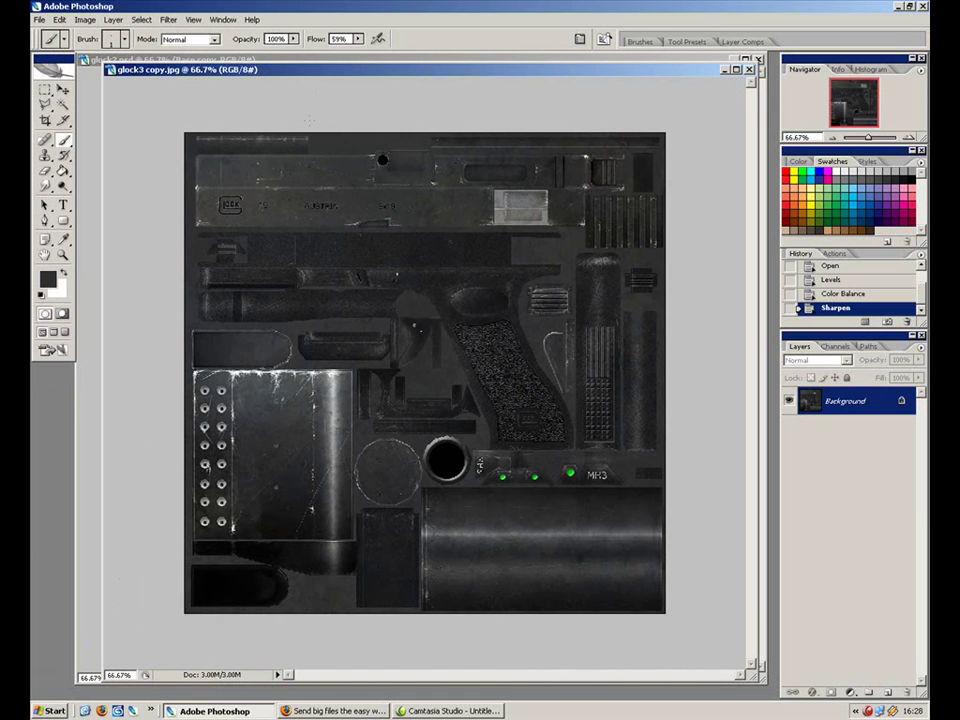
key(ctrl+plus)
drag(472, 362, 522, 420)
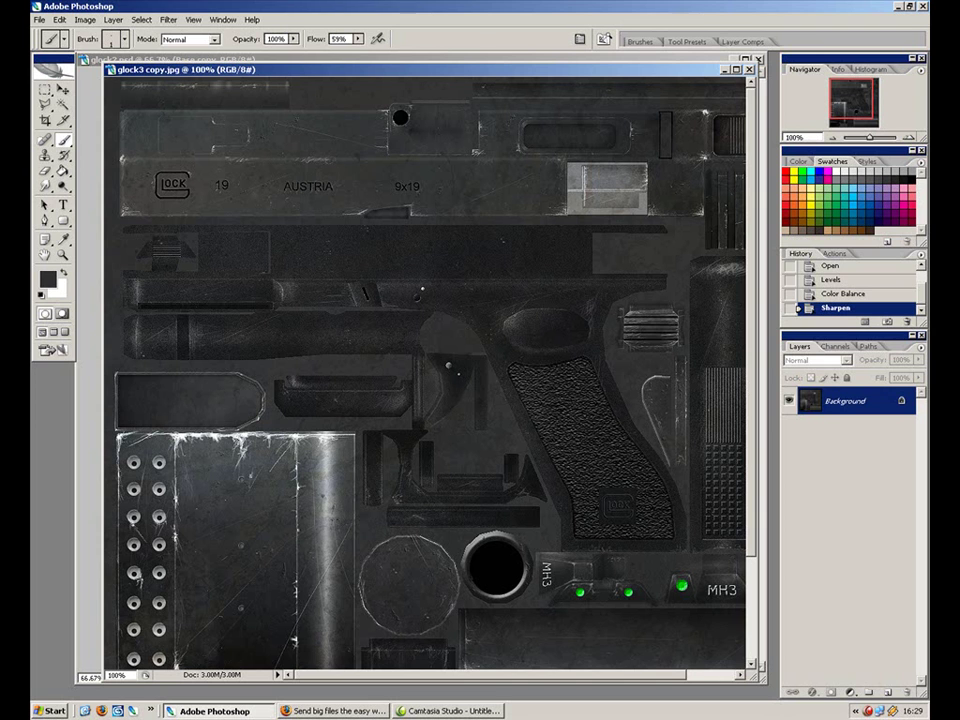
click(39, 19)
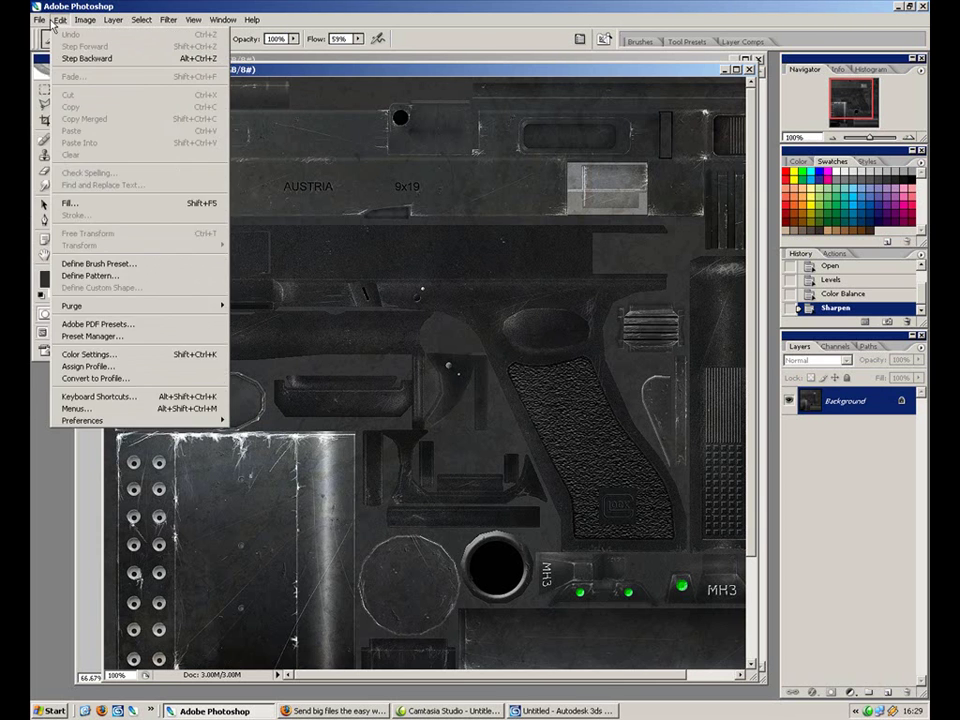
click(630, 376)
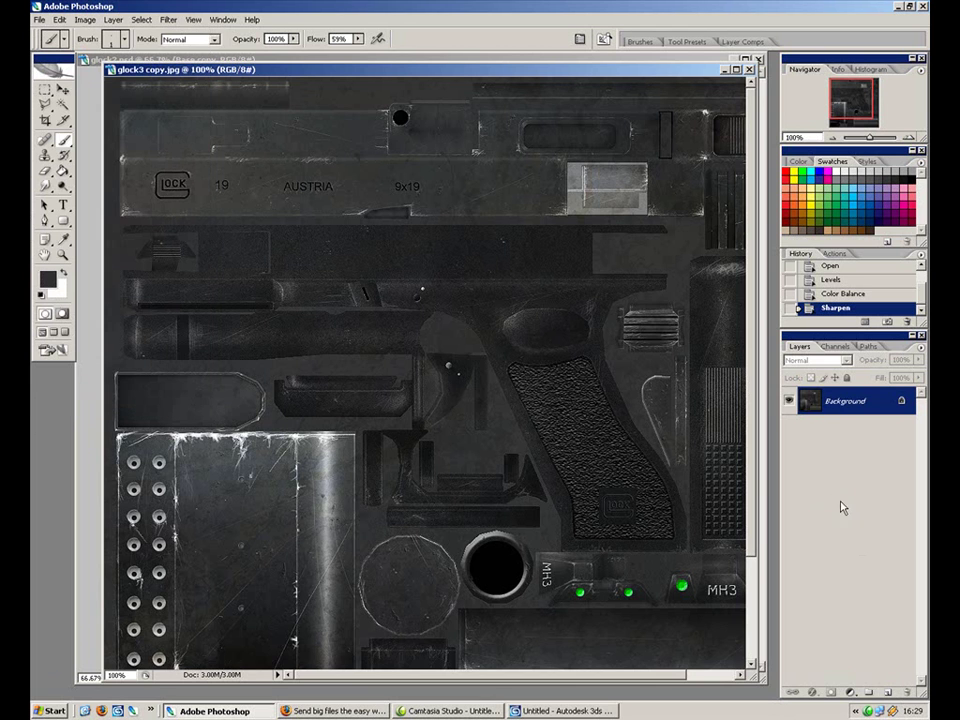
Duplicate the Background layer, hide the original and desaturate the copy.
drag(836, 399, 886, 526)
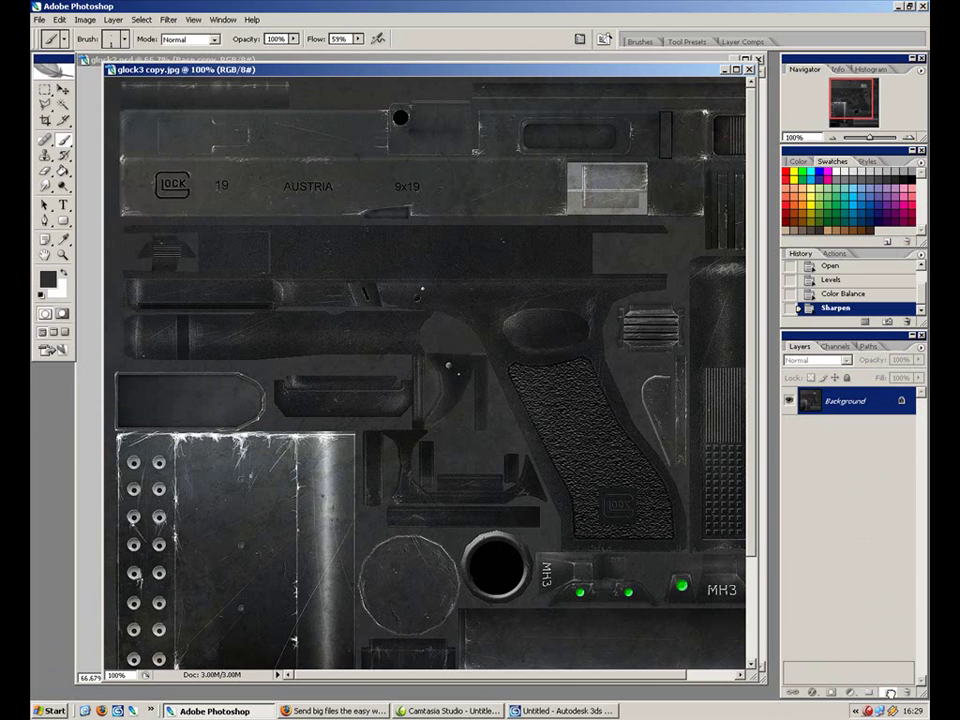
drag(890, 692, 889, 692)
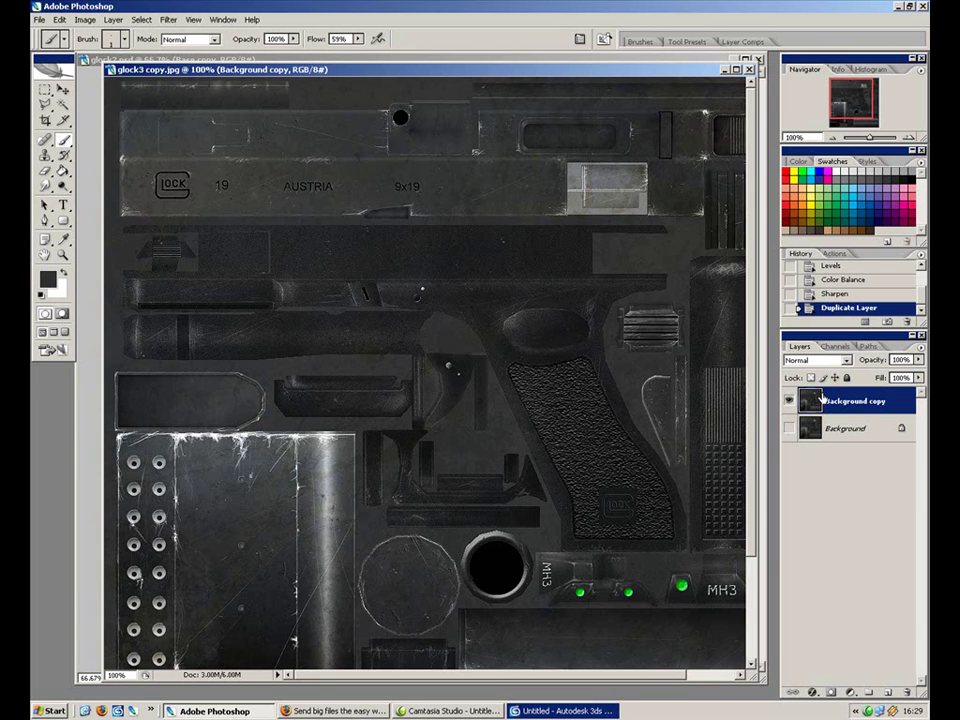
key(ctrl+shift+u)
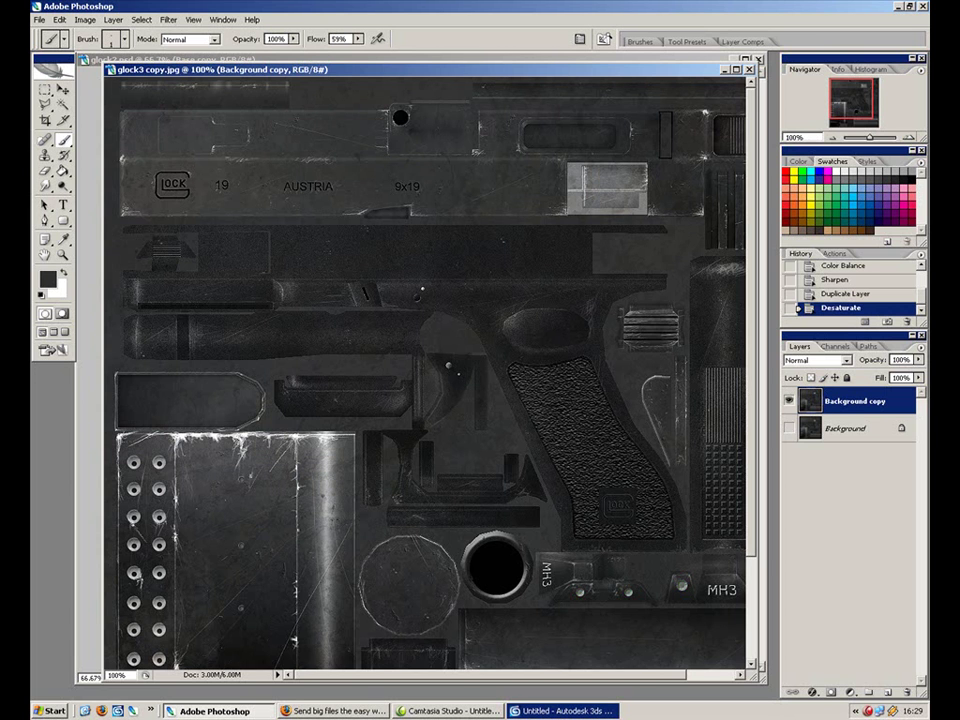
key(ctrl+minus)
key(ctrl+plus)
drag(592, 484, 549, 413)
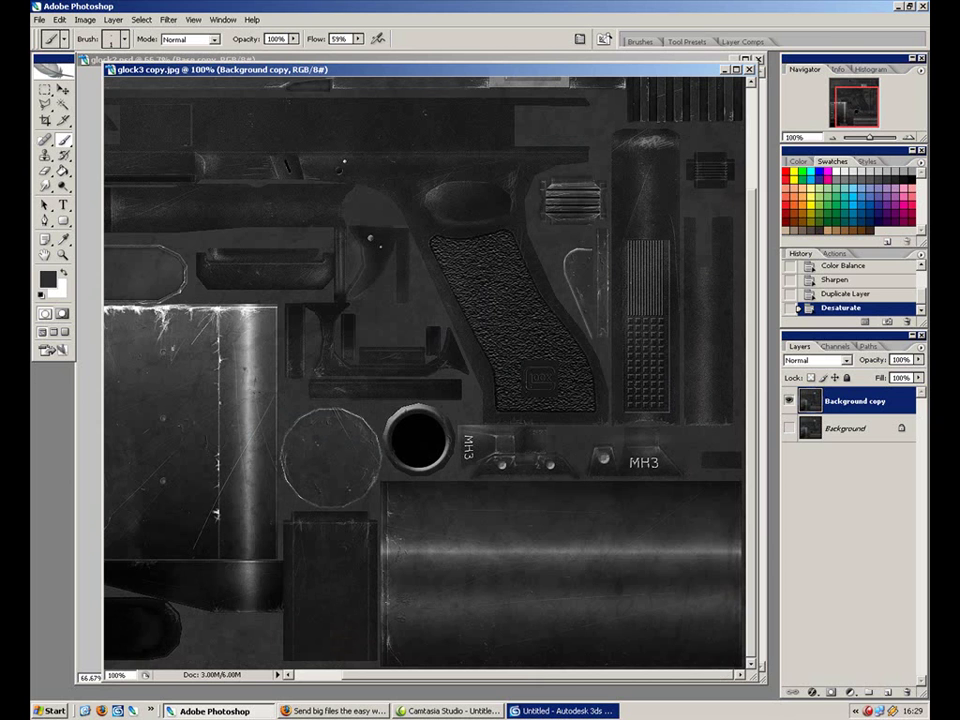
drag(405, 403, 484, 531)
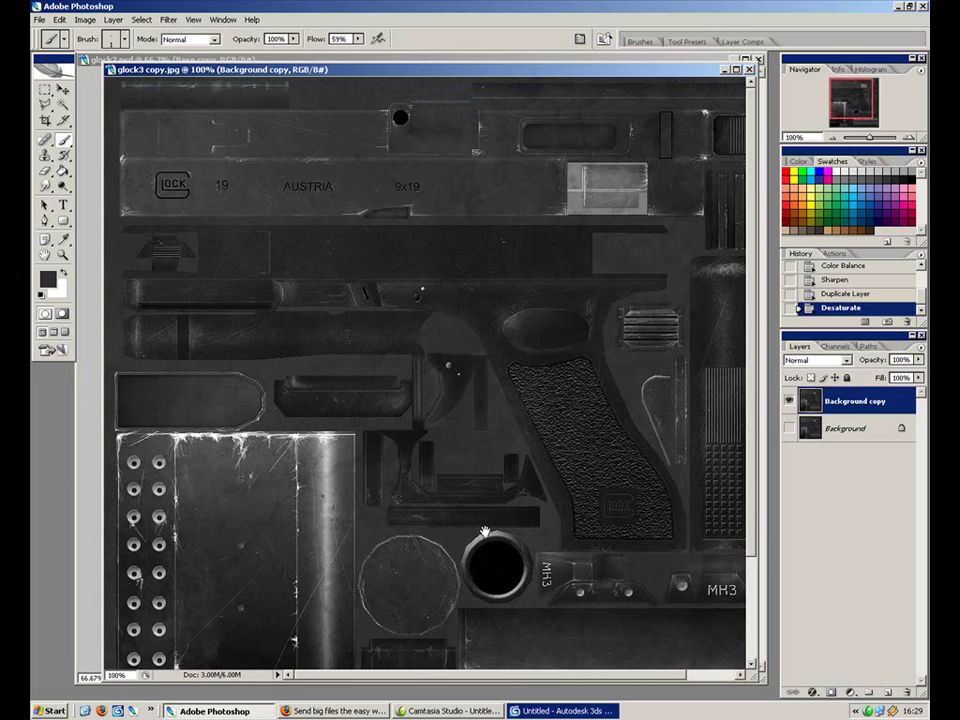
Select the slide strip, the slatted part beneath its end, the large cylinder block and the two round parts with combined rectangular marquees.
click(46, 90)
drag(104, 63, 68, 45)
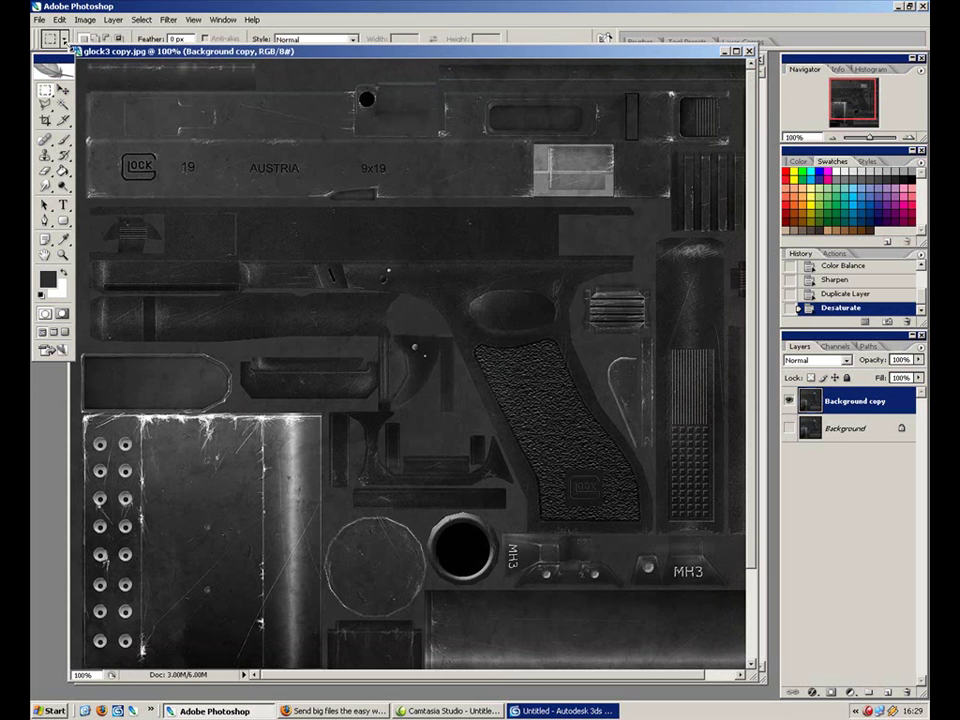
click(310, 41)
click(312, 48)
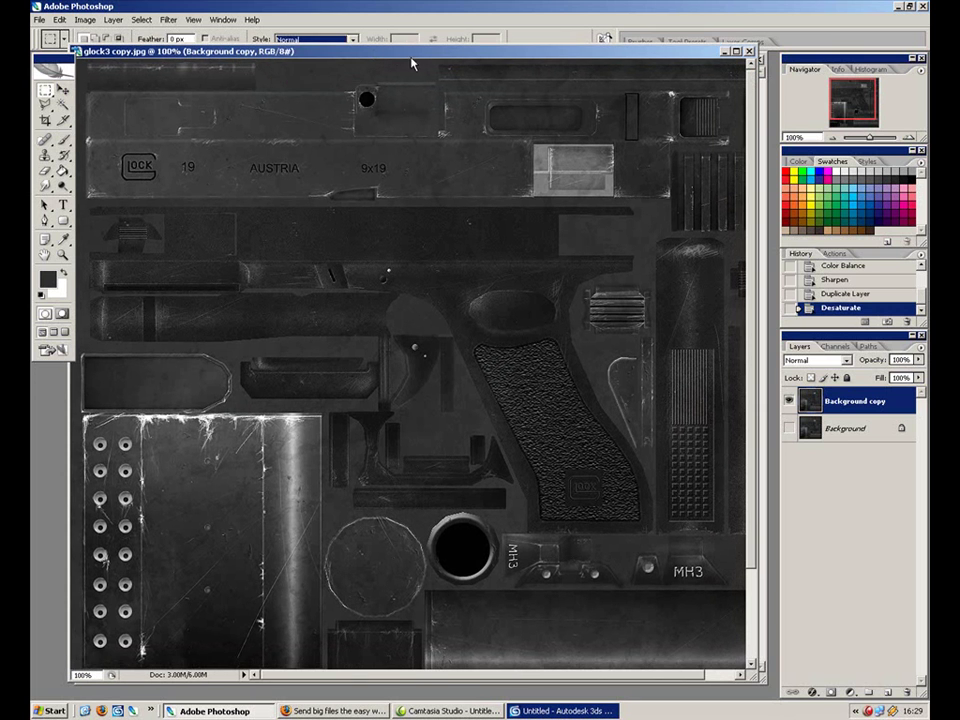
key(ctrl+minus)
drag(433, 200, 154, 216)
drag(650, 180, 563, 240)
drag(652, 608, 404, 479)
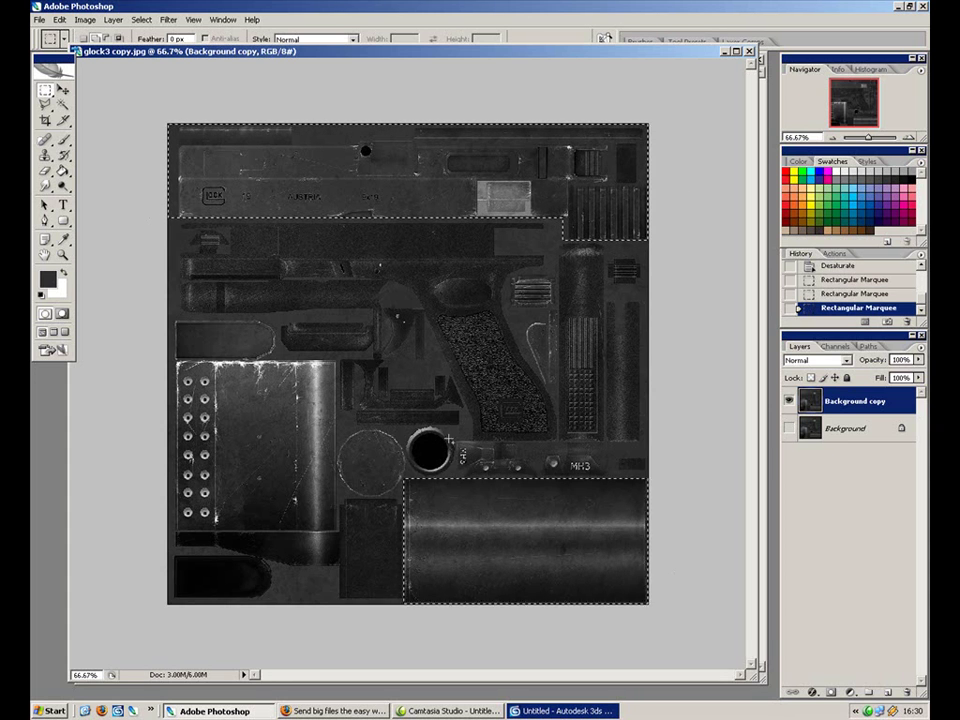
drag(331, 488, 323, 497)
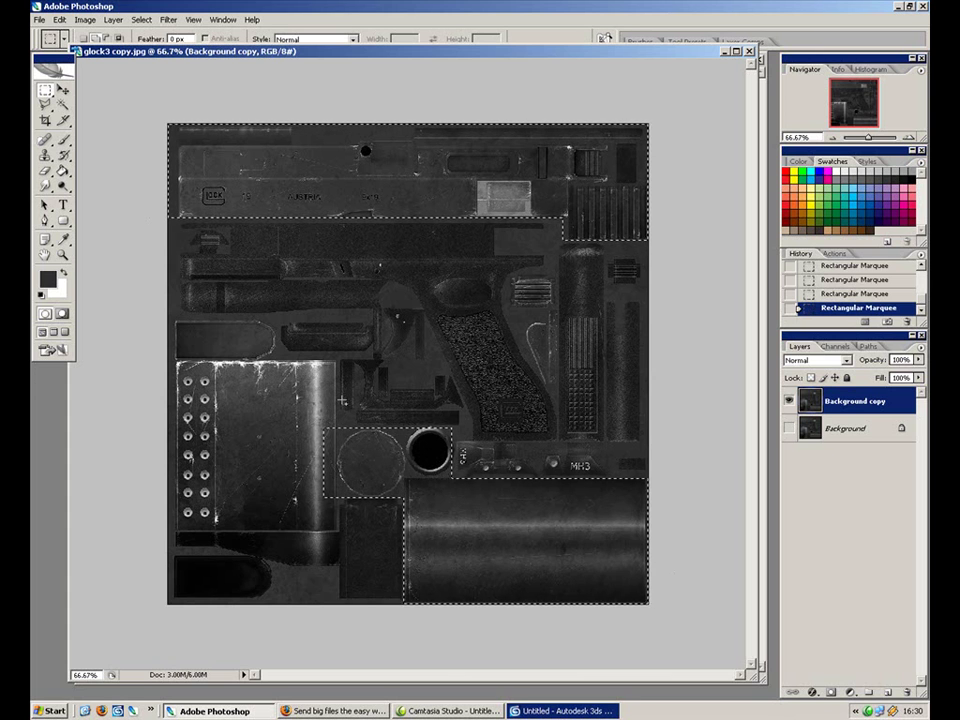
Extend the selection over the scratched metal plate with rivet holes and the rounded panel above it.
drag(335, 362, 273, 440)
drag(168, 415, 176, 482)
drag(128, 409, 278, 316)
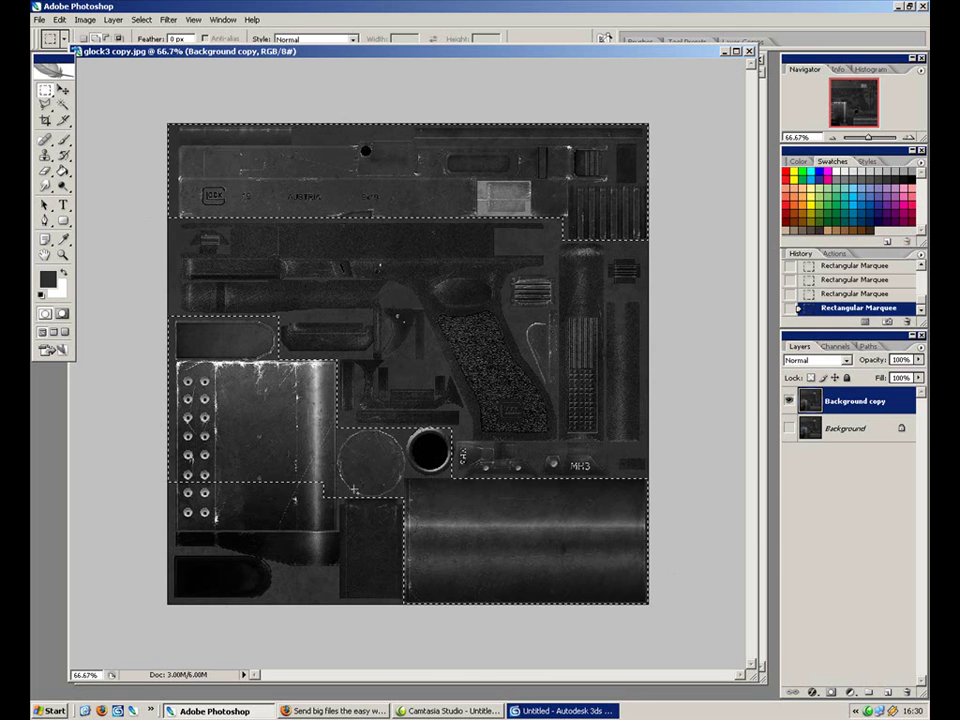
drag(339, 488, 168, 528)
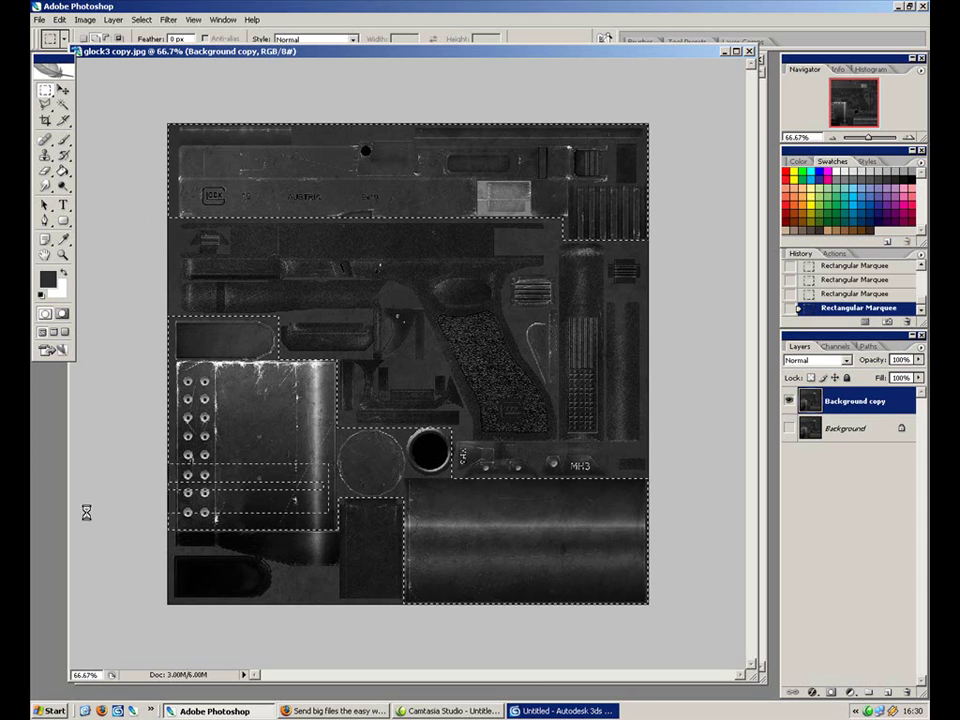
Add the small ribbed part beside the grip and the narrow scratched strip below it to the selection.
key(ctrl+plus)
scroll(557, 411, up, 3)
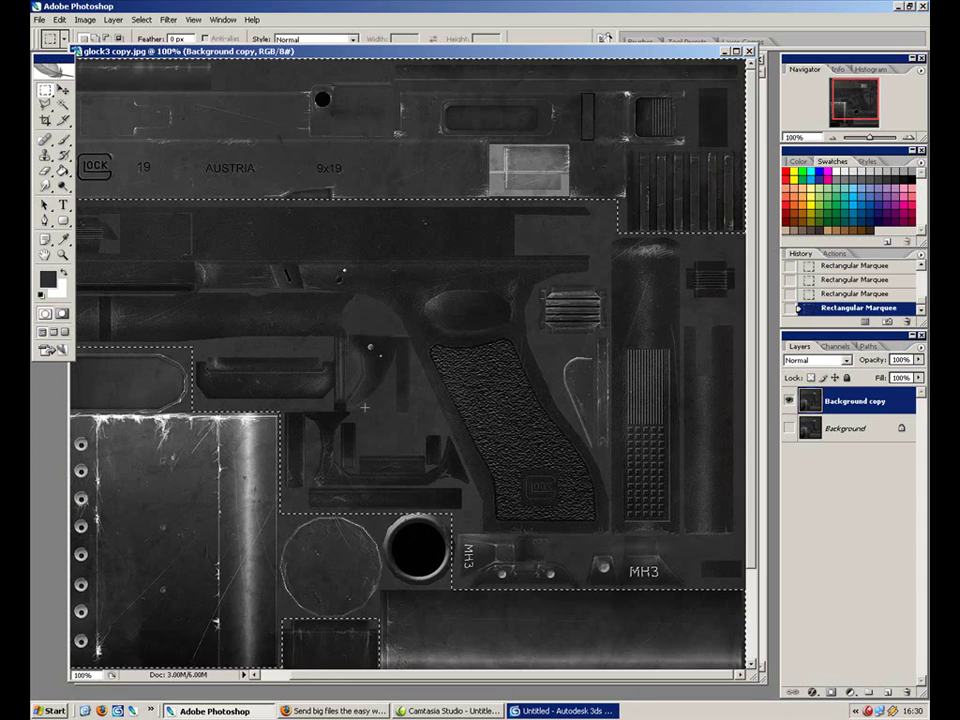
key(ctrl+plus)
key(ctrl+plus)
drag(547, 335, 425, 363)
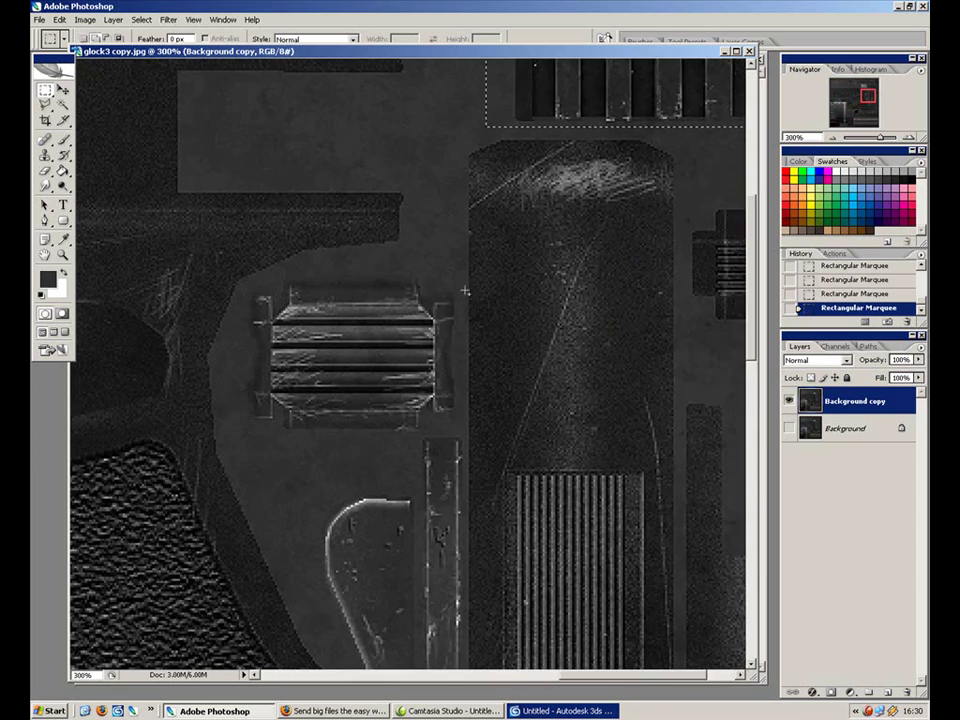
drag(262, 445, 288, 442)
drag(388, 500, 346, 316)
drag(422, 232, 364, 585)
Add the curved, bright-edged part beside the narrow strip to the selection, following its slanted edge with stepped rectangles.
drag(378, 289, 360, 585)
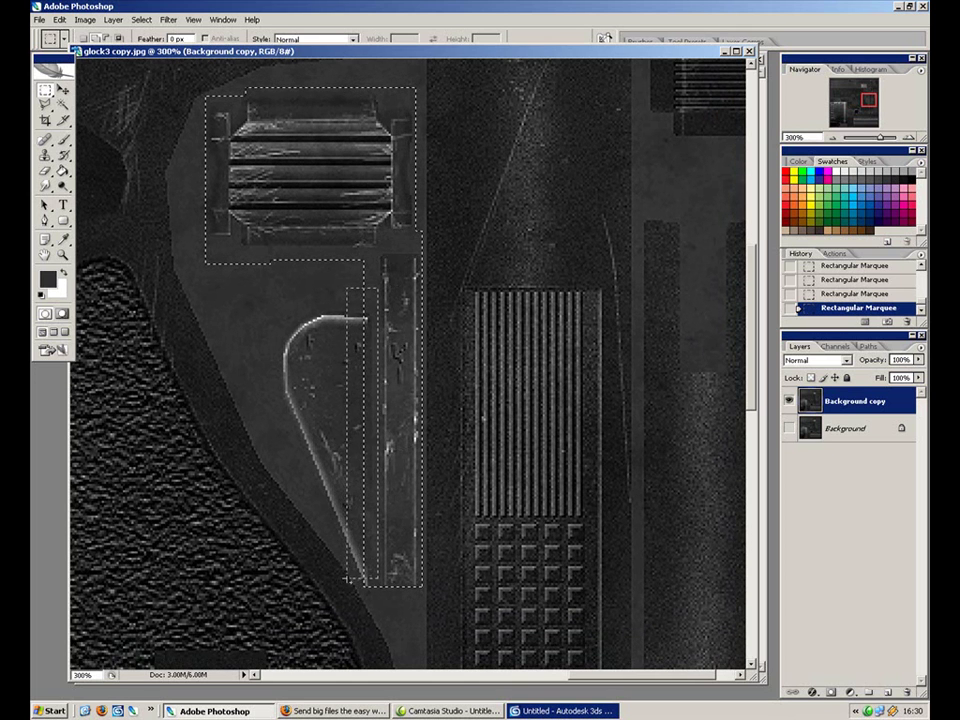
drag(383, 289, 277, 416)
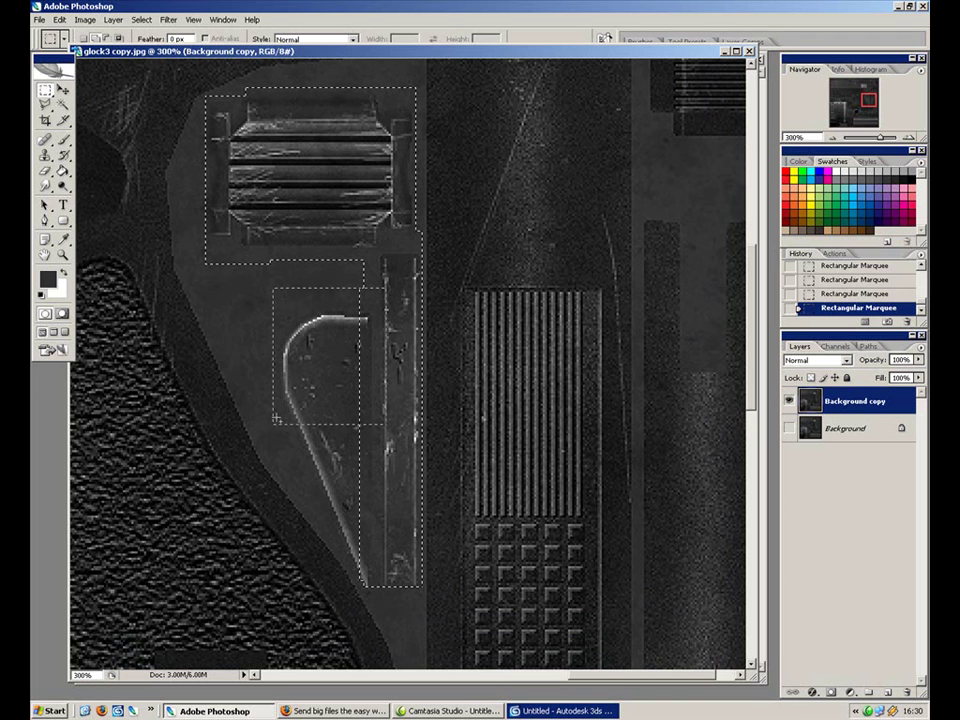
drag(266, 477, 288, 472)
drag(258, 307, 320, 428)
drag(357, 488, 328, 526)
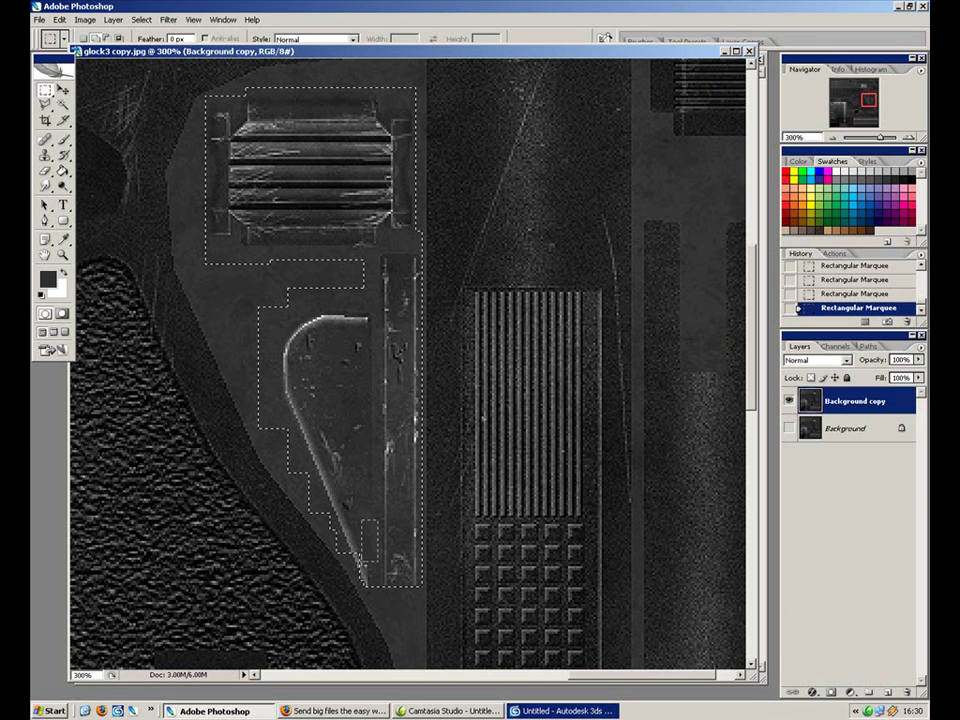
drag(353, 568, 361, 587)
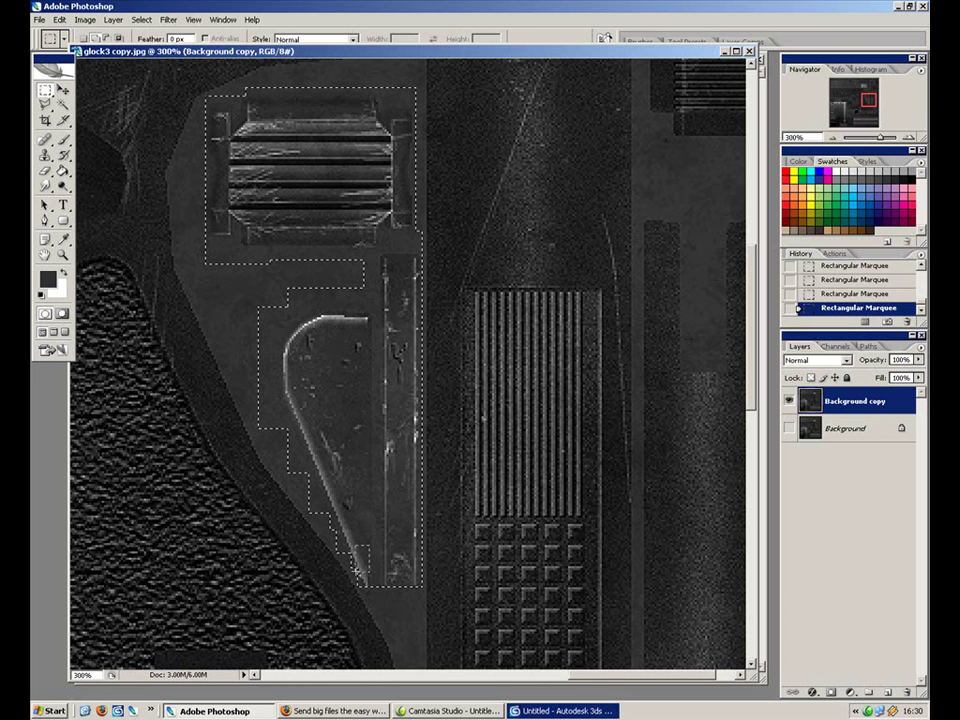
Darken the selected metal parts with Levels, setting the black input to 18 and the white input to 245.
key(ctrl+alt+0)
key(ctrl+minus)
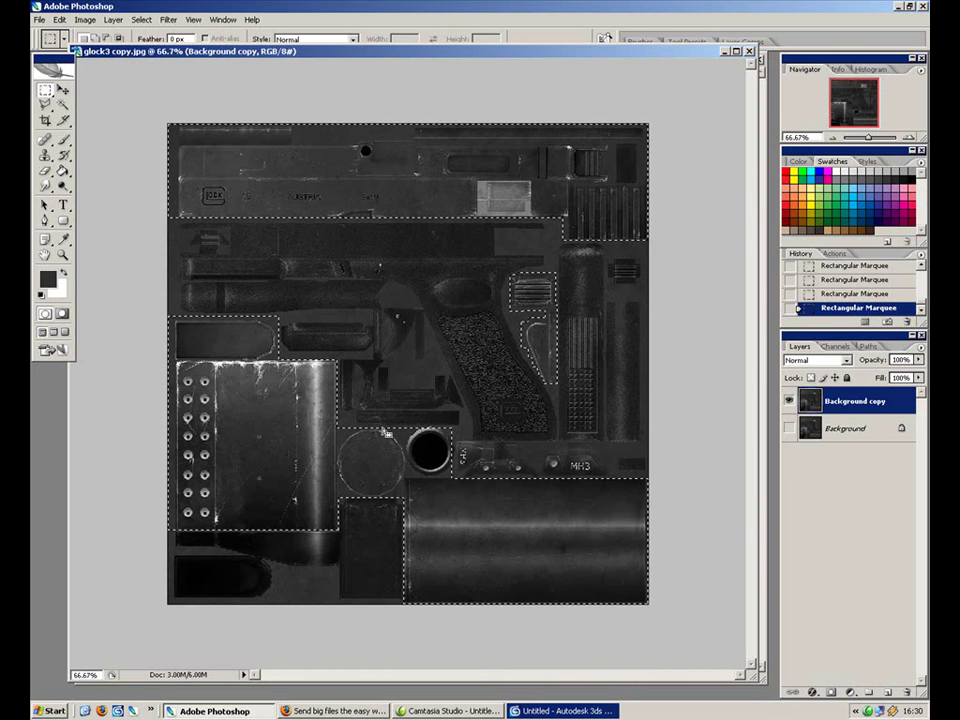
key(ctrl+l)
drag(725, 196, 752, 199)
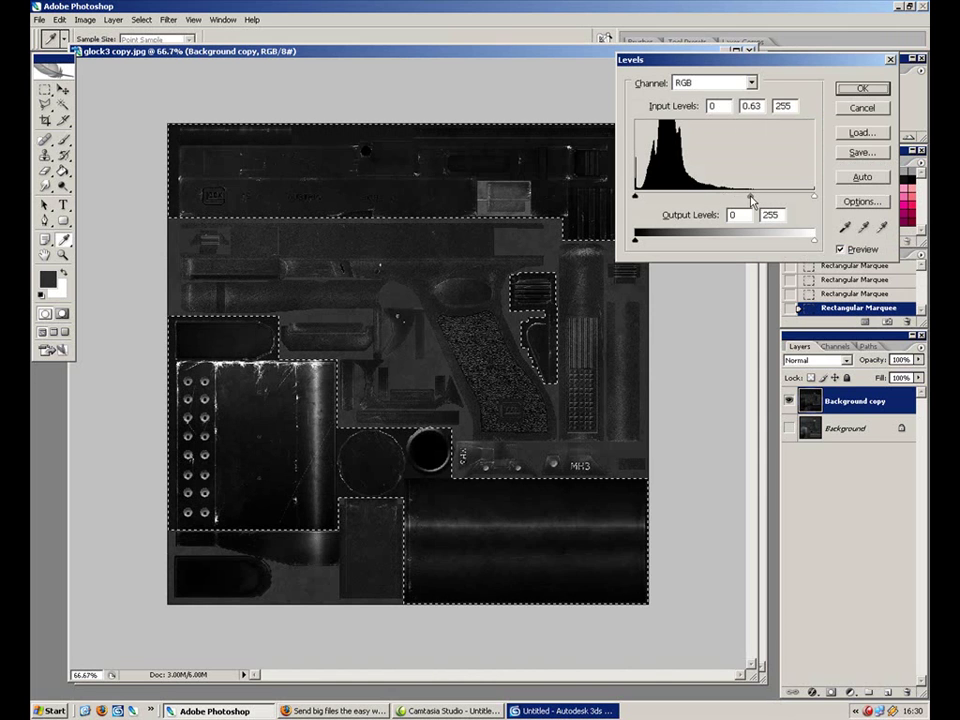
drag(813, 197, 808, 199)
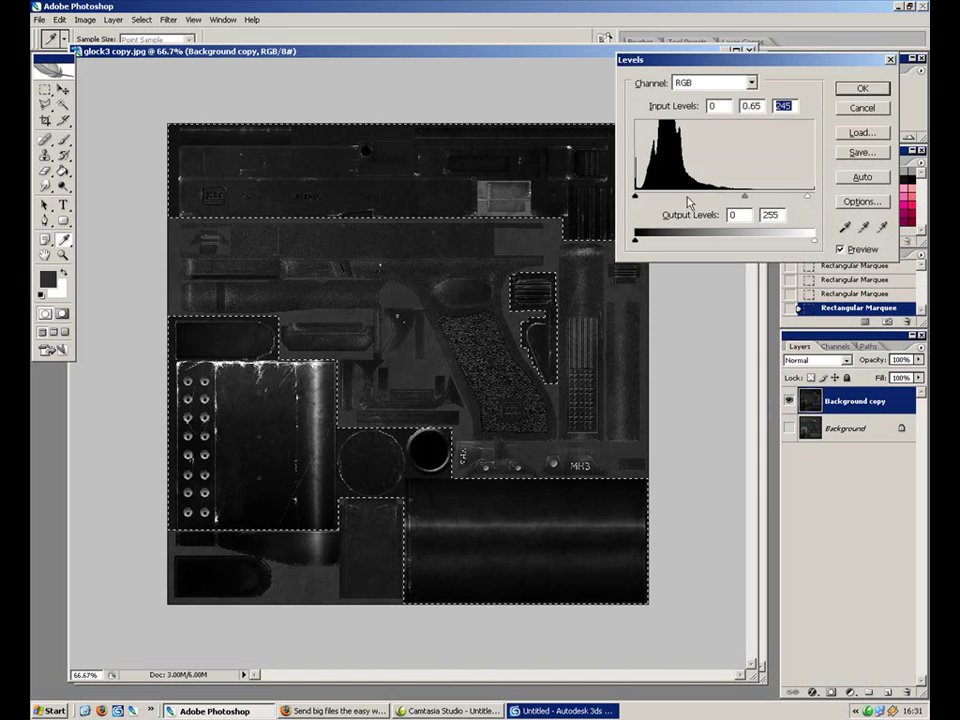
mouse_move(639, 201)
mouse_down()
mouse_move(659, 199)
mouse_move(649, 198)
mouse_up()
mouse_move(749, 200)
mouse_down()
mouse_move(736, 201)
mouse_move(745, 200)
mouse_up()
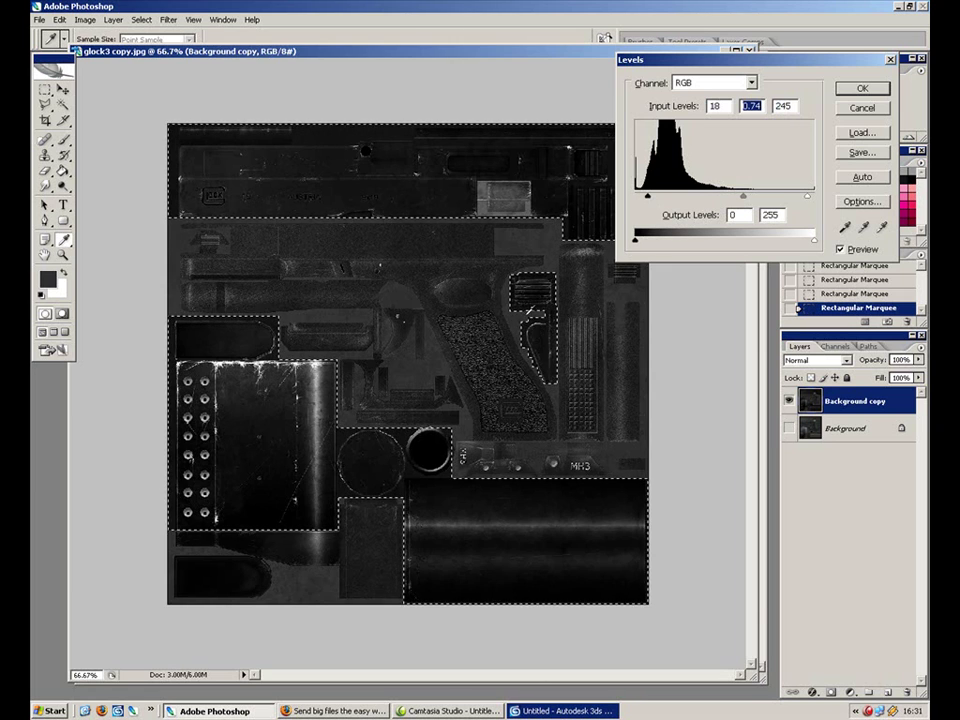
Fine-tune the Levels midtone to 0.71 while checking the slide's markings and scratches, and apply the adjustment.
key(ctrl+plus)
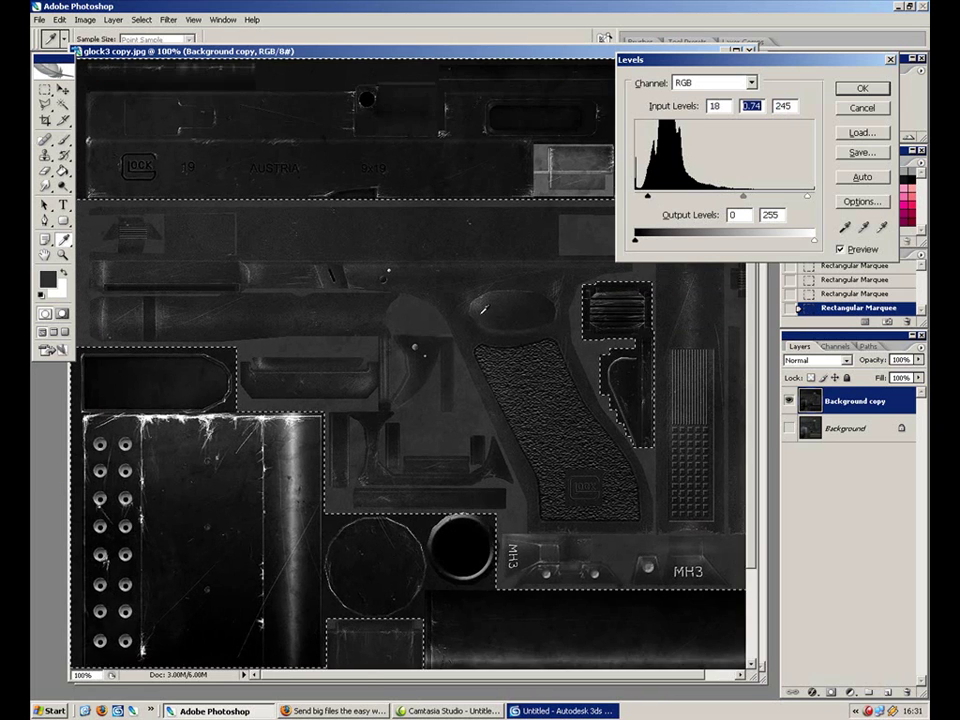
key(ctrl+plus)
drag(418, 197, 399, 330)
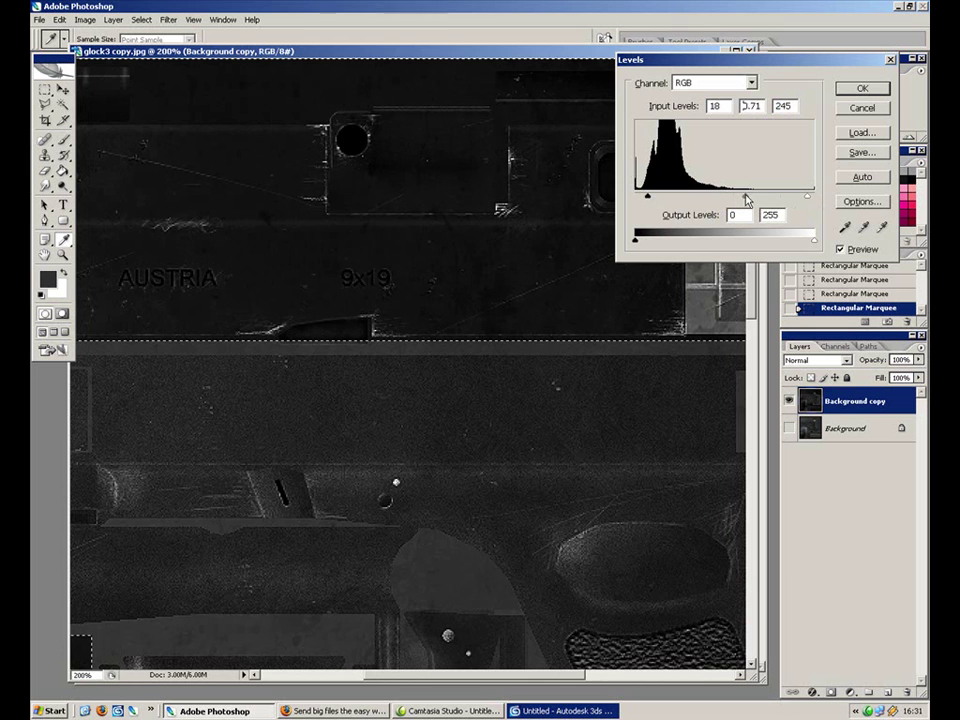
drag(519, 368, 568, 386)
drag(547, 321, 452, 333)
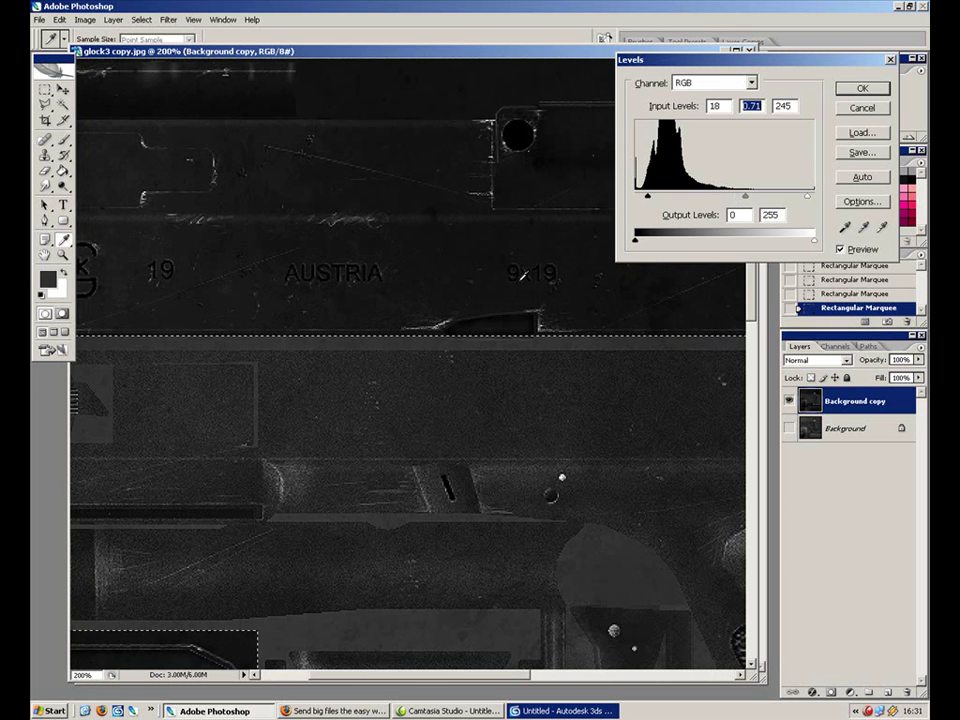
drag(421, 259, 579, 394)
drag(531, 433, 465, 386)
alt+click(465, 386)
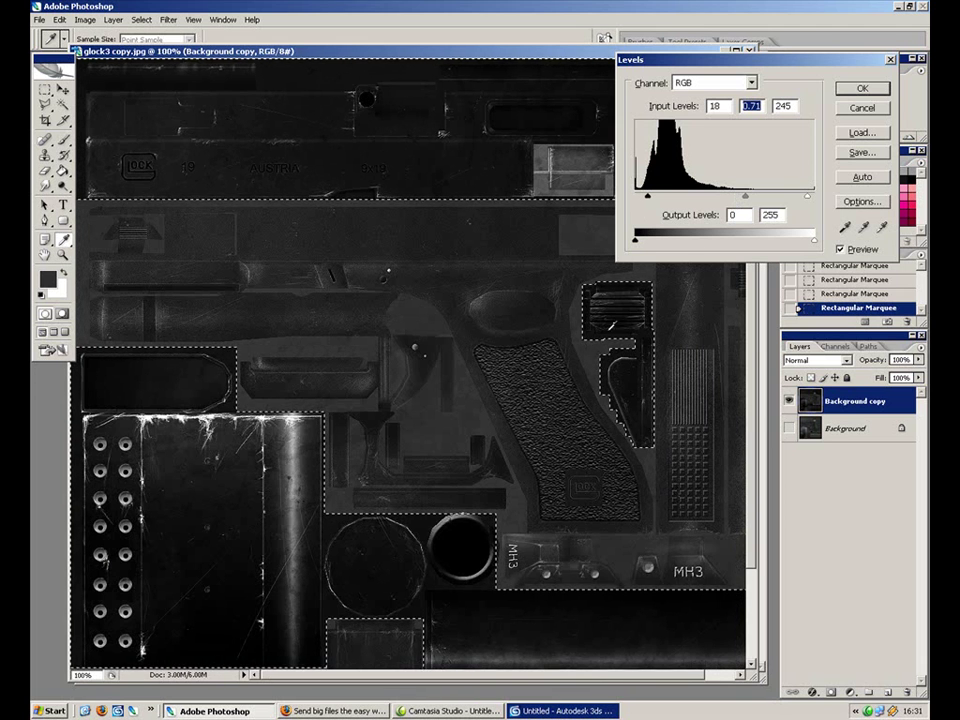
click(860, 89)
Invert the selection to the plastic parts and darken them with Levels at black input 28 and midtone 0.87.
scroll(600, 270, down, 3)
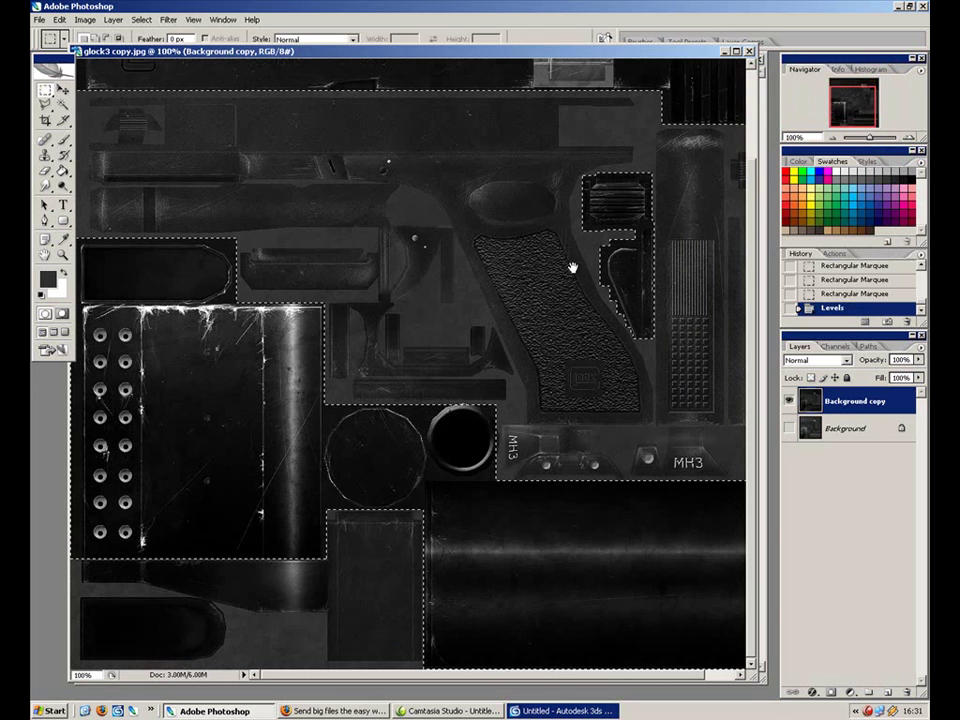
key(ctrl+shift+i)
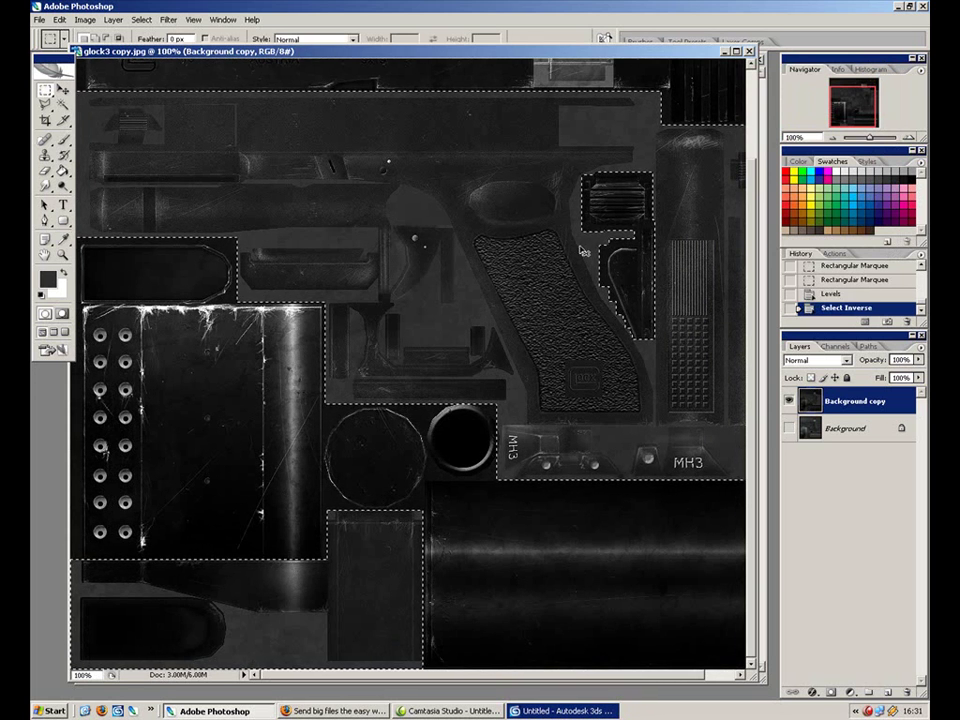
key(ctrl+l)
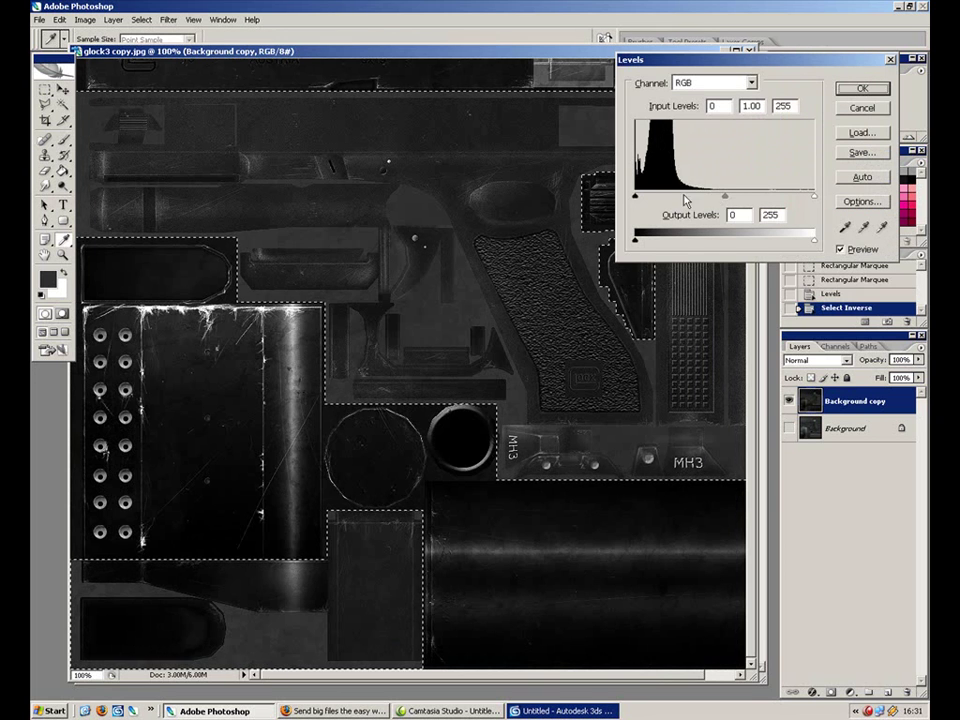
drag(637, 202, 656, 202)
mouse_move(734, 196)
mouse_down()
mouse_move(755, 200)
mouse_move(743, 202)
mouse_up()
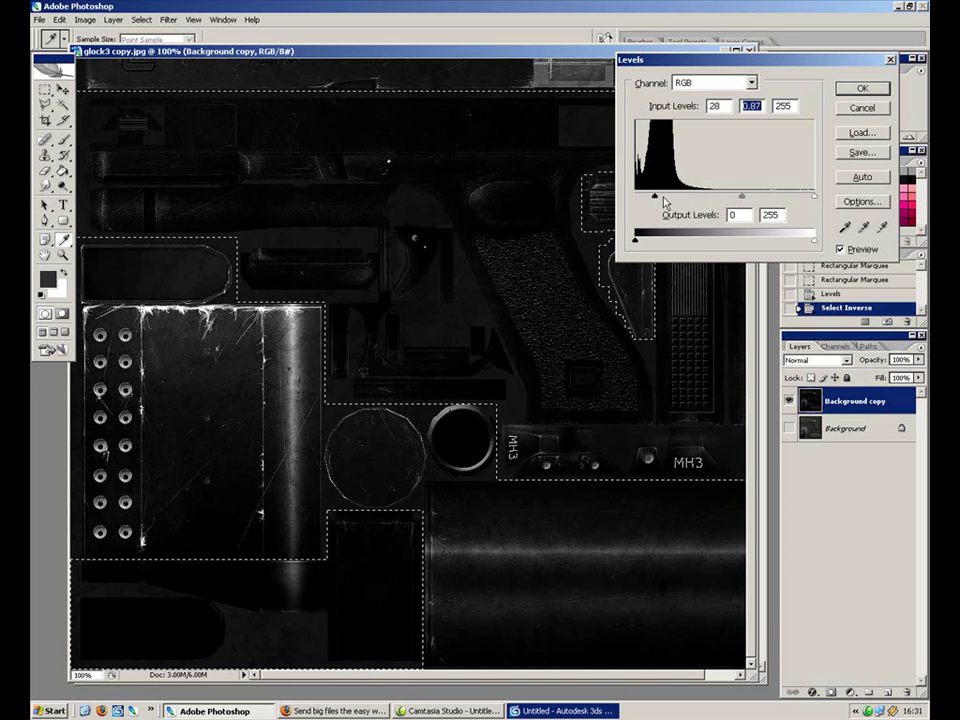
drag(558, 270, 352, 382)
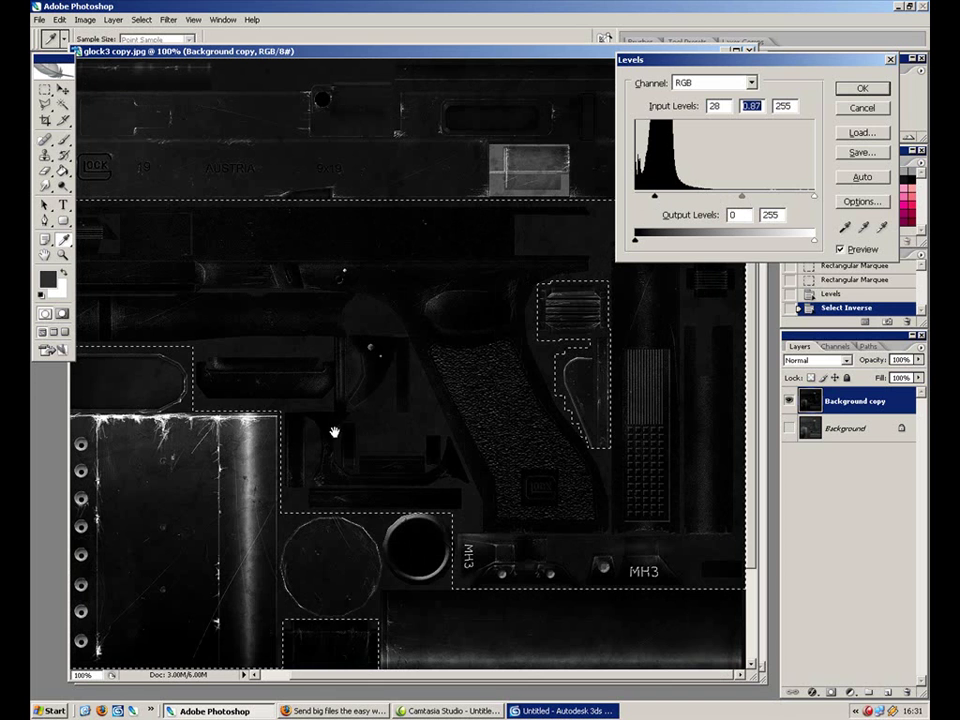
click(862, 109)
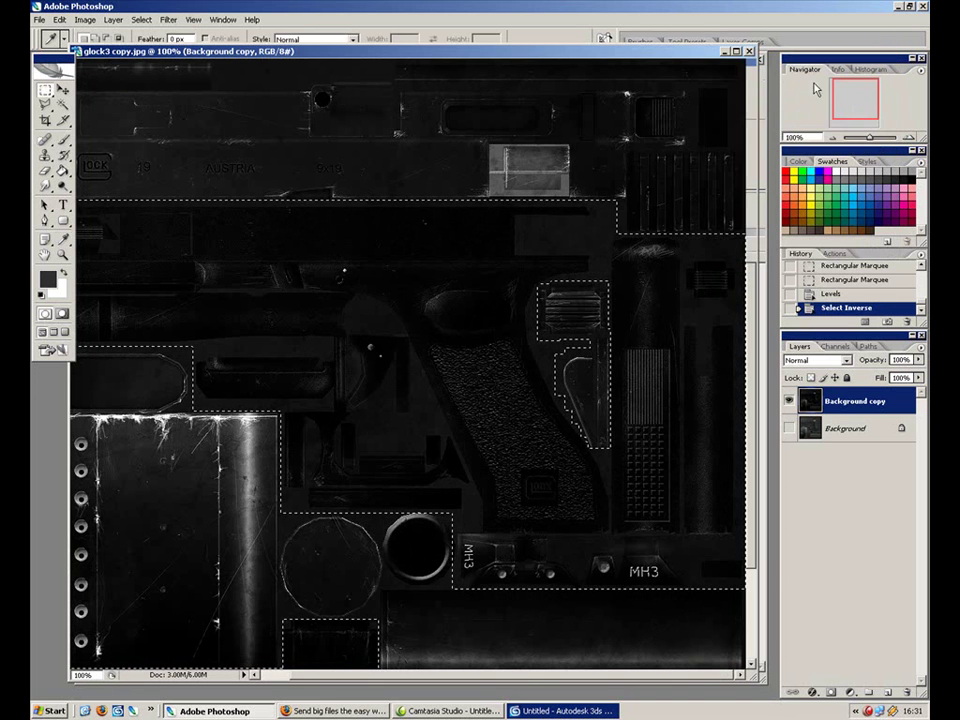
Reduce the contrast of the selected plastic parts to -51 with Brightness/Contrast.
click(113, 19)
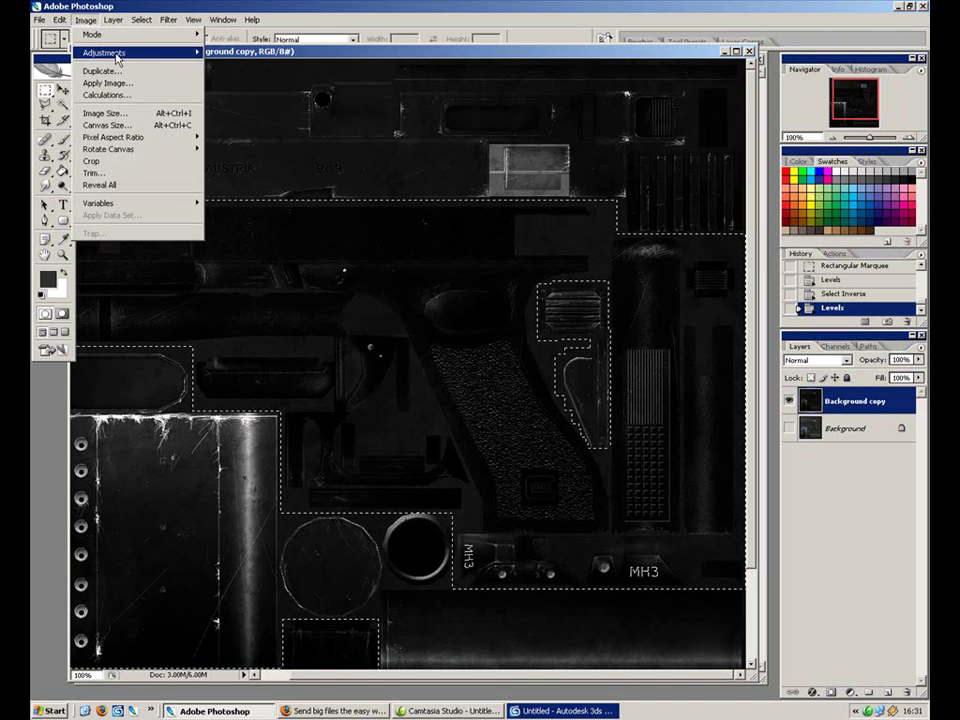
mouse_move(104, 52)
click(250, 124)
drag(675, 425, 654, 425)
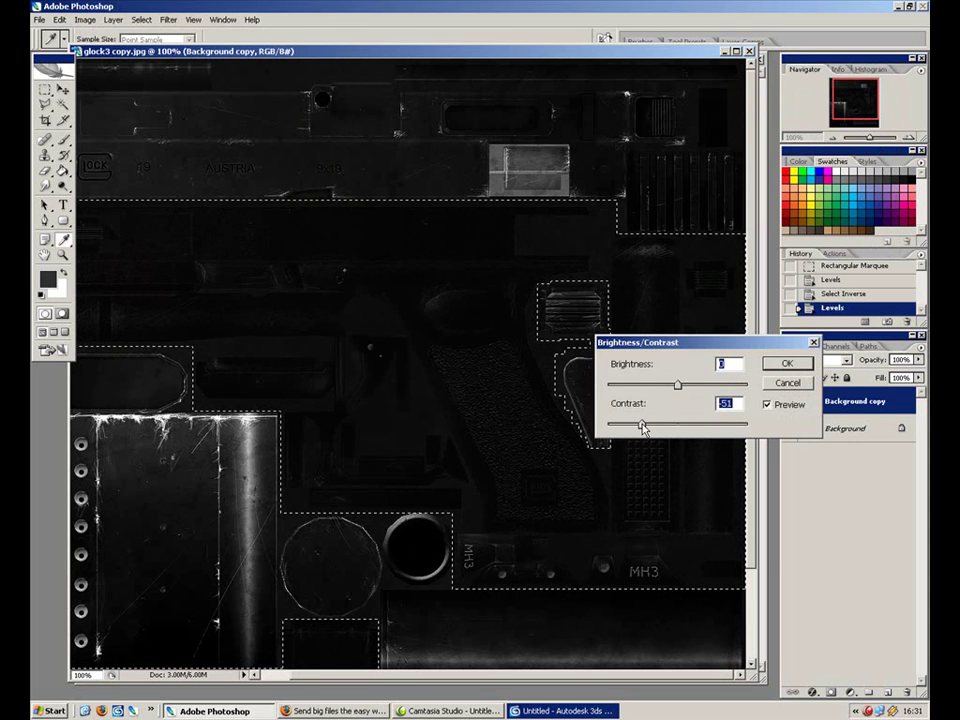
drag(430, 360, 504, 279)
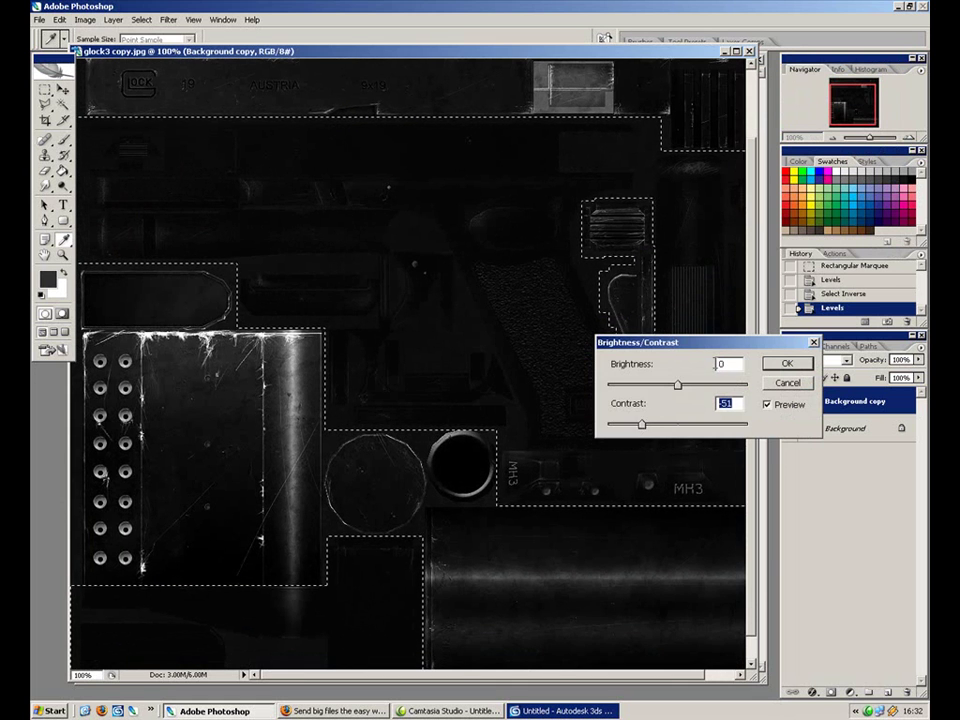
click(784, 364)
Invert the selection back to the metal parts and reduce their contrast to -63 with Brightness/Contrast.
drag(497, 216, 508, 298)
key(ctrl+shift+i)
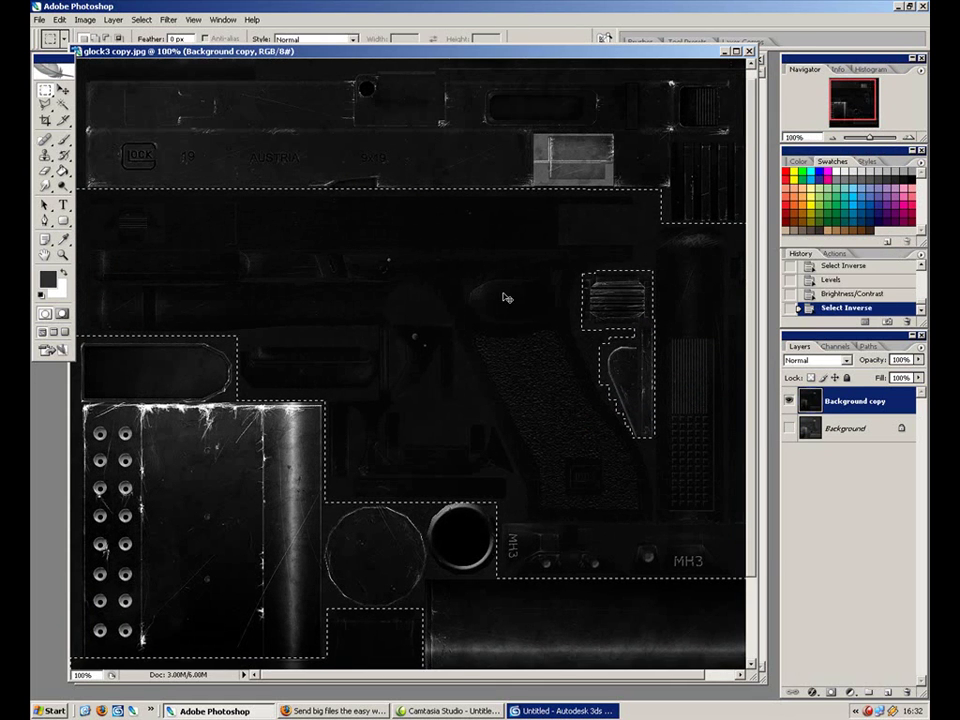
click(113, 22)
mouse_move(85, 20)
mouse_move(185, 55)
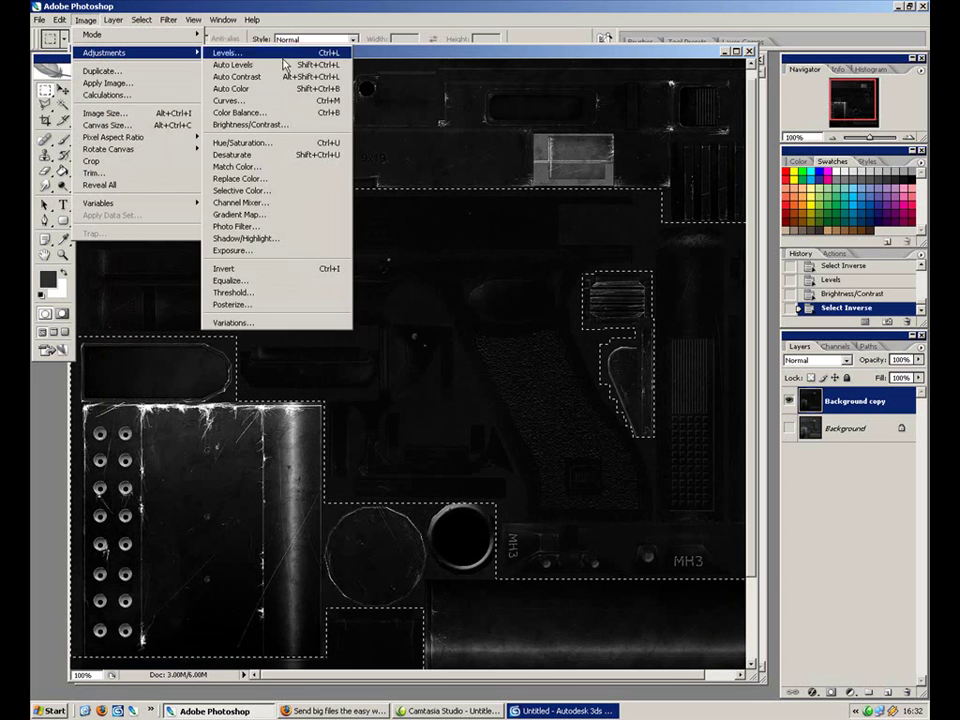
click(250, 124)
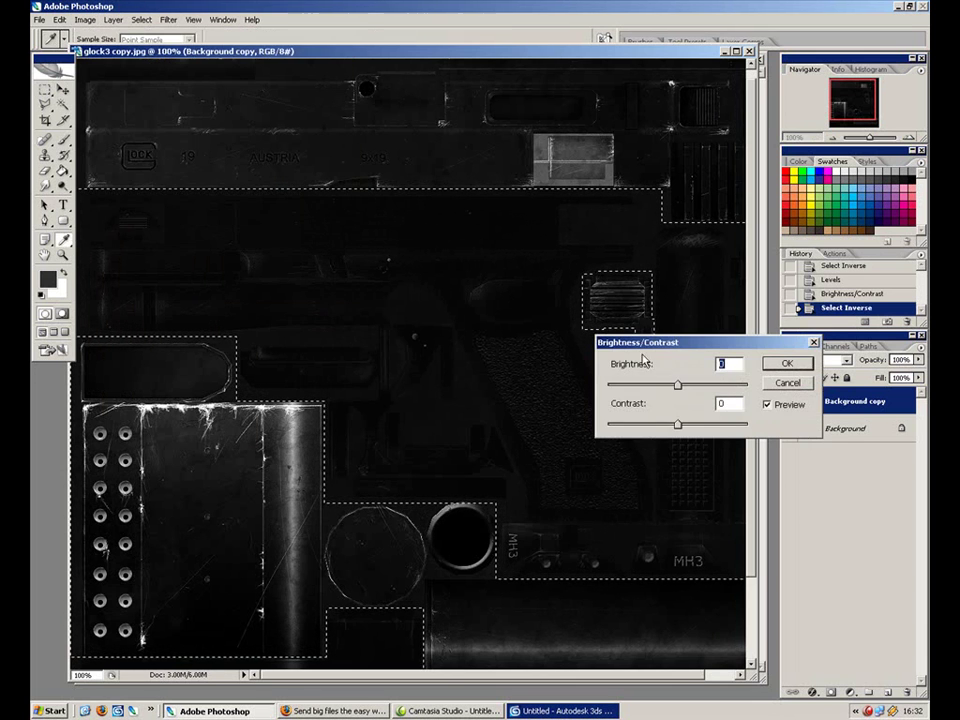
drag(678, 425, 642, 428)
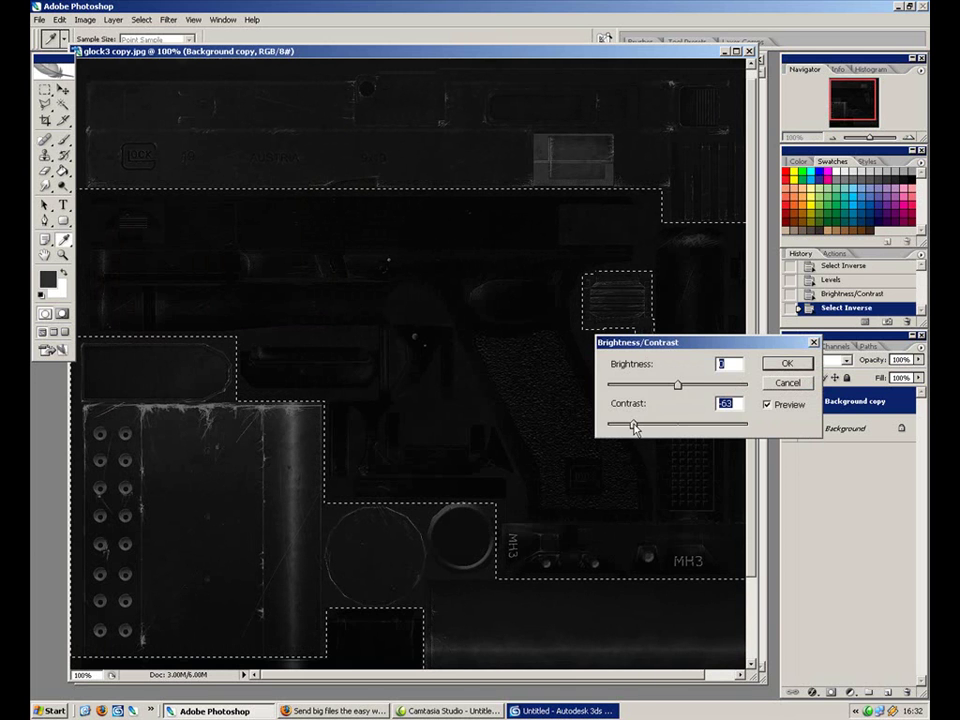
click(786, 363)
Clear the selection and dim the vertical MH3 lettering beside the ring with a small black brush at 50% opacity.
key(m)
key(ctrl+plus)
key(ctrl+plus)
drag(616, 503, 483, 258)
mouse_move(663, 633)
mouse_down()
mouse_move(557, 426)
mouse_move(446, 343)
mouse_up()
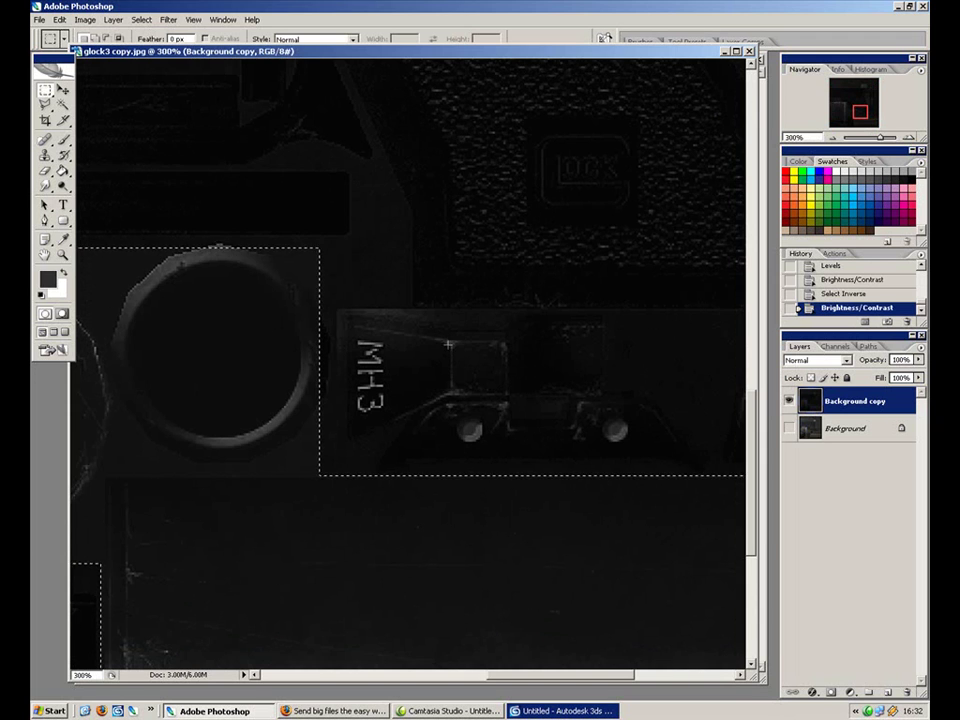
key(ctrl+h)
click(63, 141)
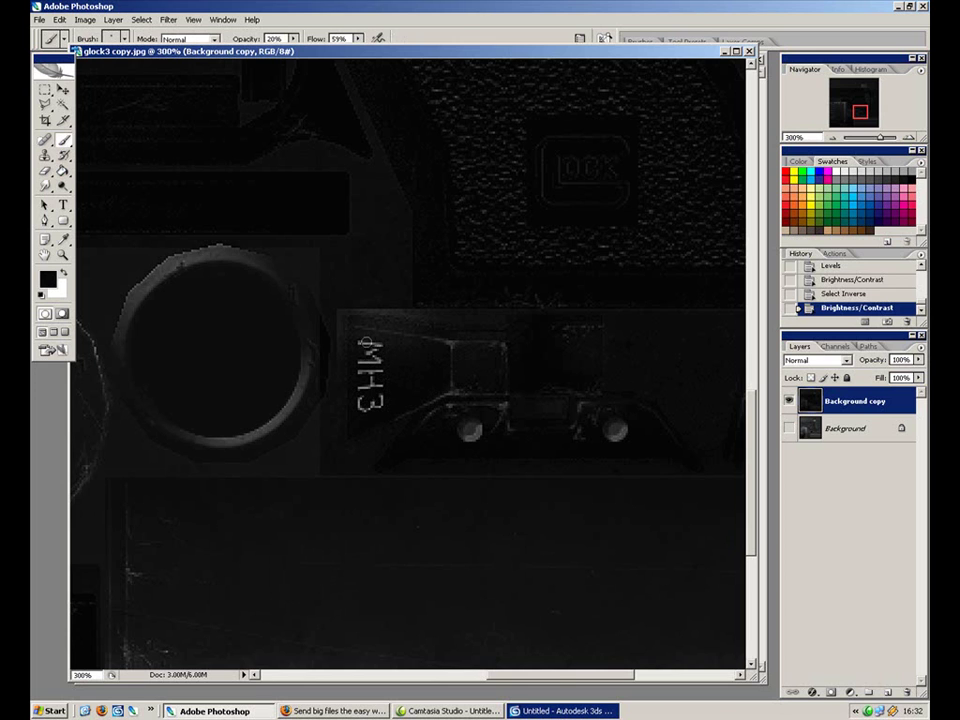
drag(371, 348, 376, 344)
click(348, 343)
click(368, 368)
click(370, 380)
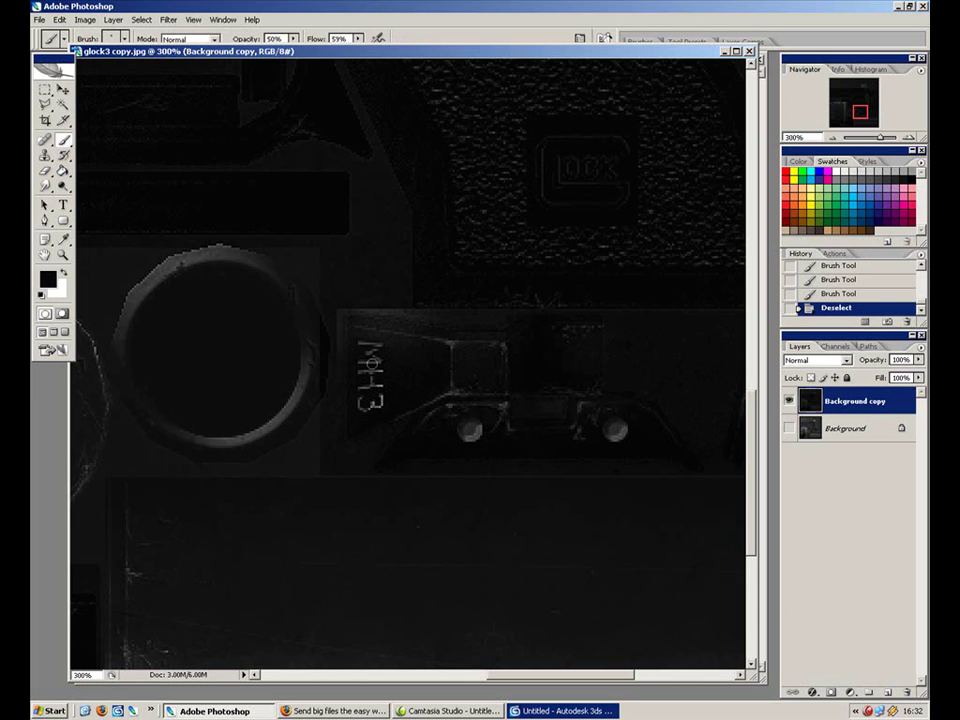
click(374, 405)
Dim the horizontal MH3 lettering below the grip details with the same black brush.
drag(541, 401, 313, 396)
drag(619, 403, 452, 371)
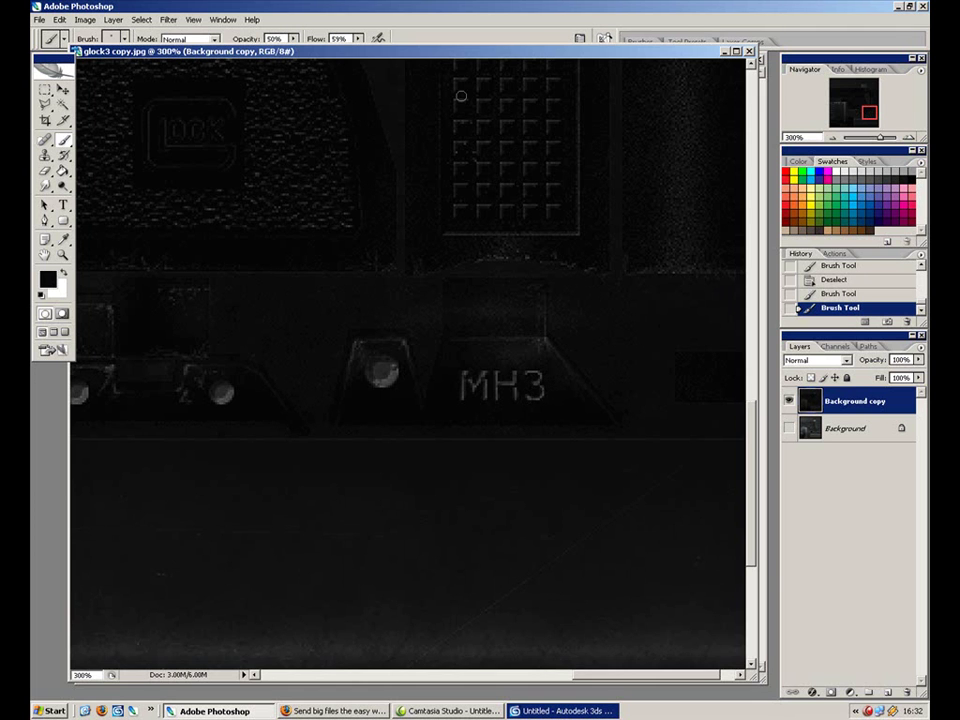
key(ctrl+0)
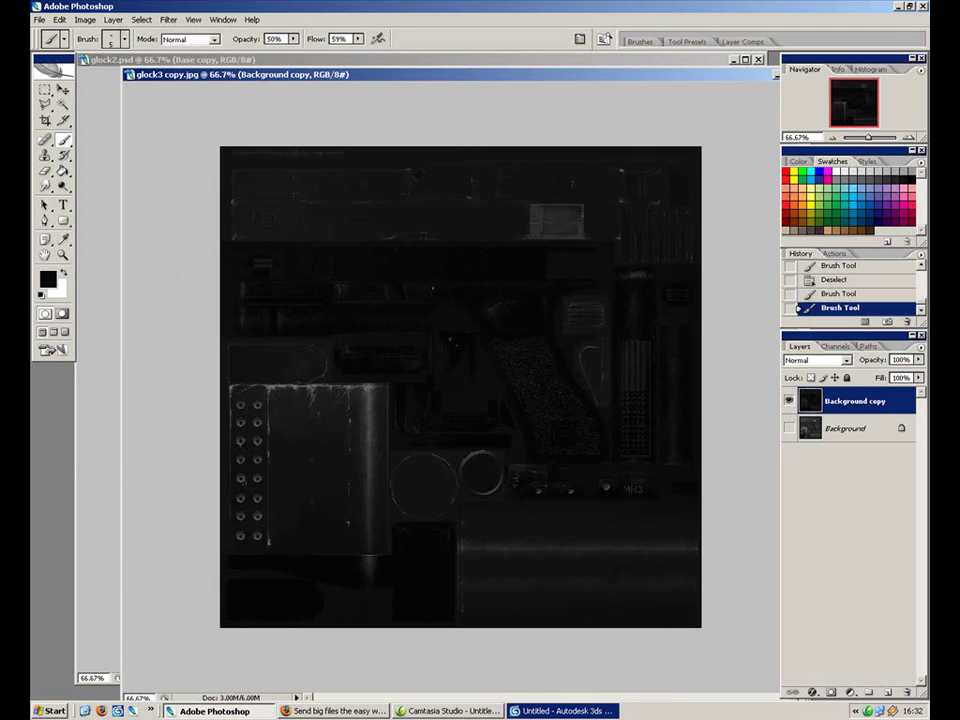
Switch to glock2.psd, collapse the Plastic group, and expand the Metal group with its Details subgroup collapsed.
key(ctrl+Tab)
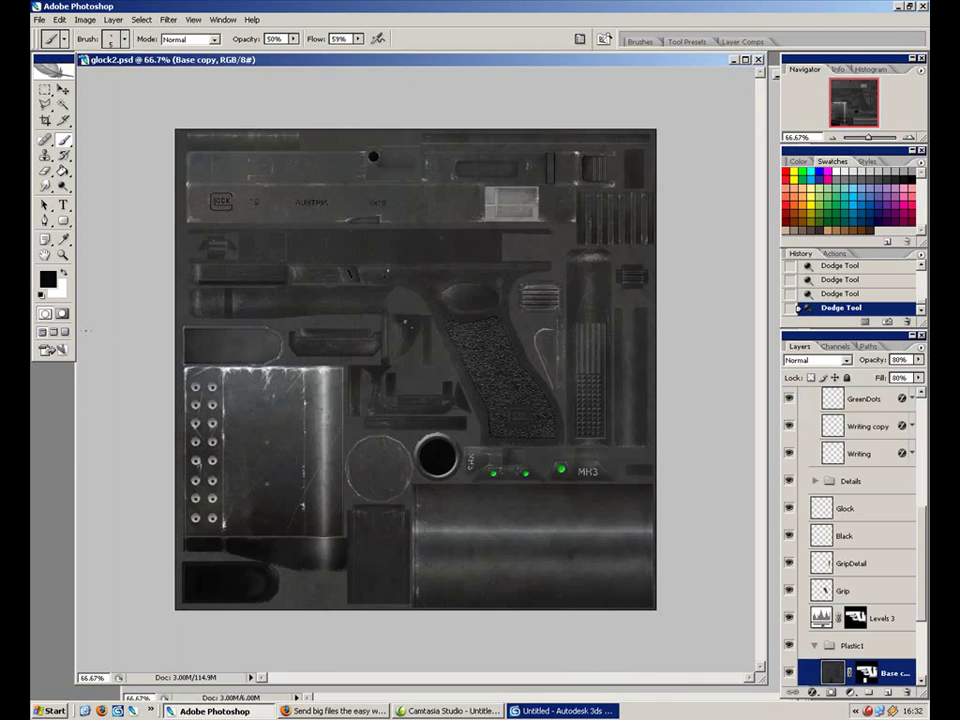
drag(592, 62, 536, 78)
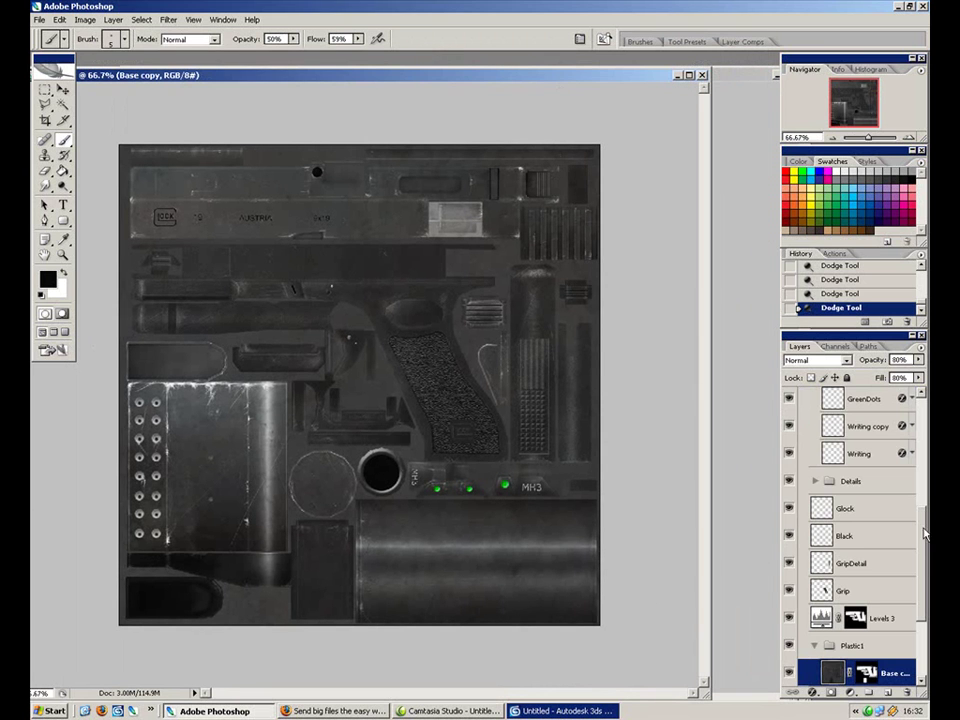
scroll(921, 480, up, 1)
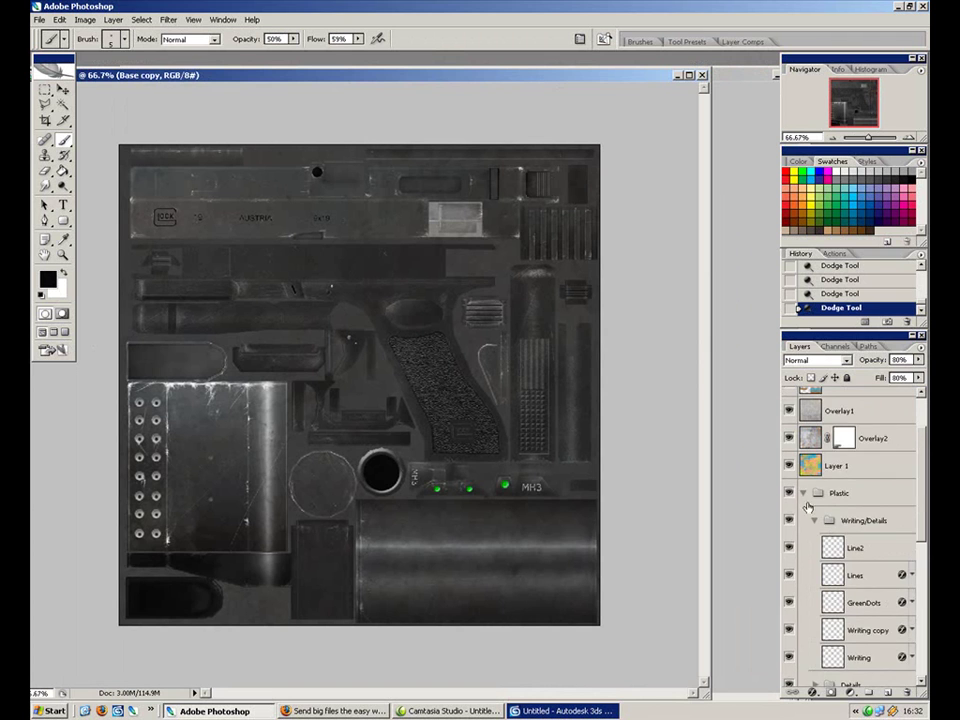
click(820, 493)
click(804, 493)
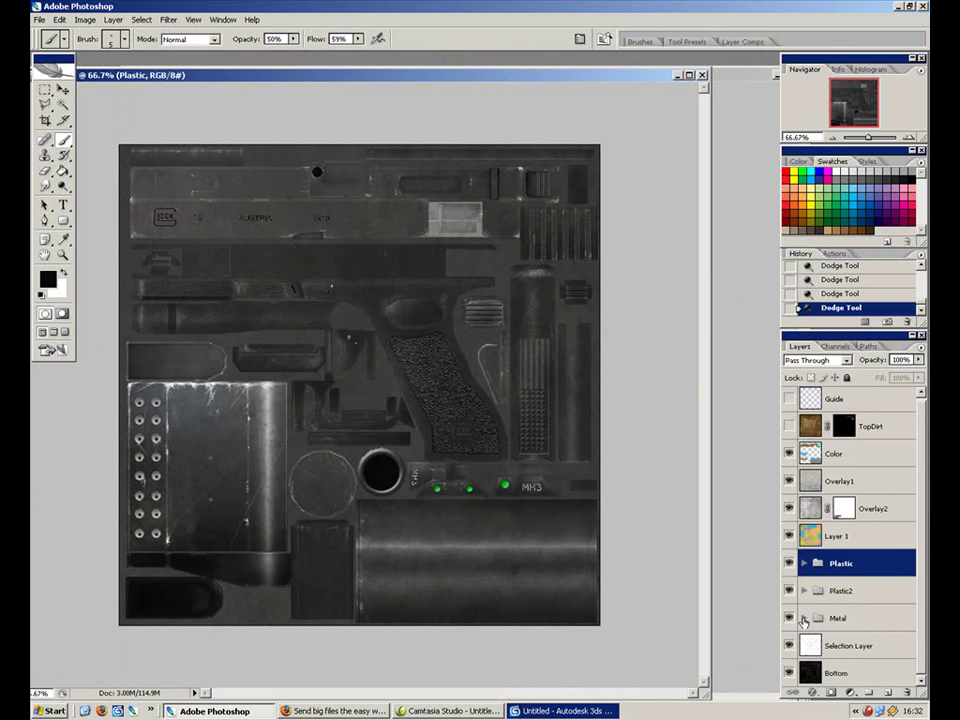
click(806, 618)
scroll(921, 562, down, 5)
scroll(921, 562, down, 3)
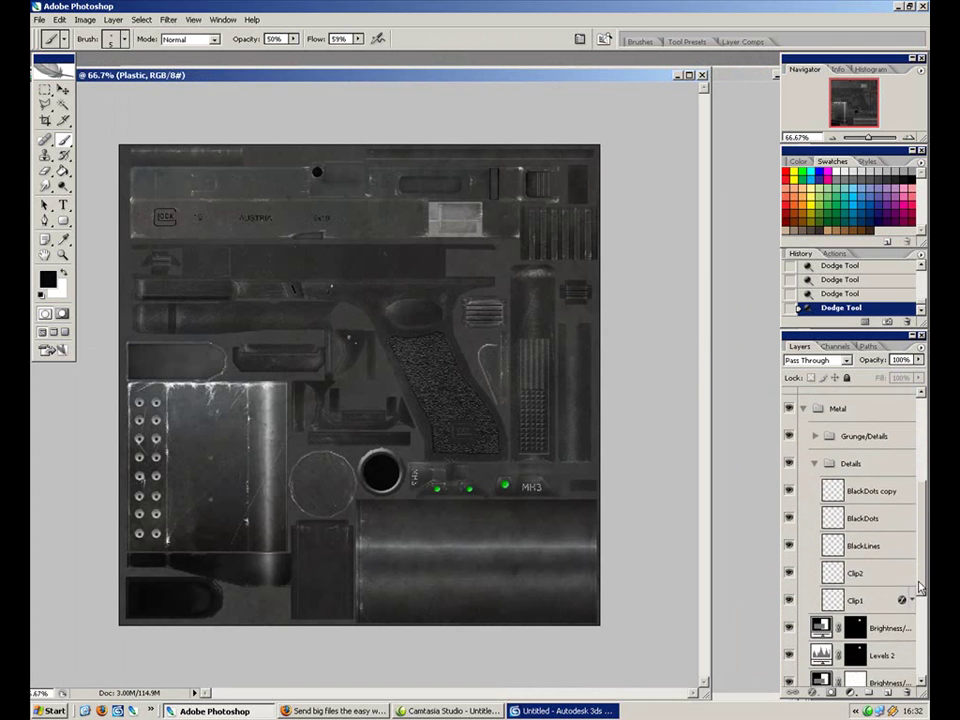
click(876, 515)
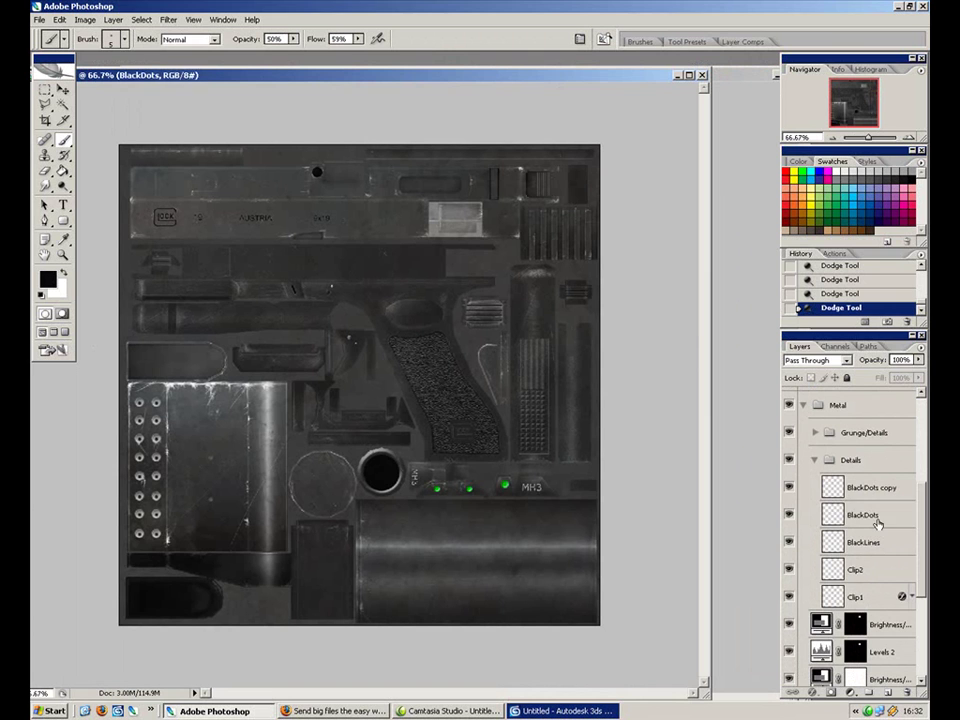
click(828, 460)
click(815, 460)
Copy the Metal group's Grunge/Details subgroup from glock2.psd into glock3 copy.jpg.
click(819, 434)
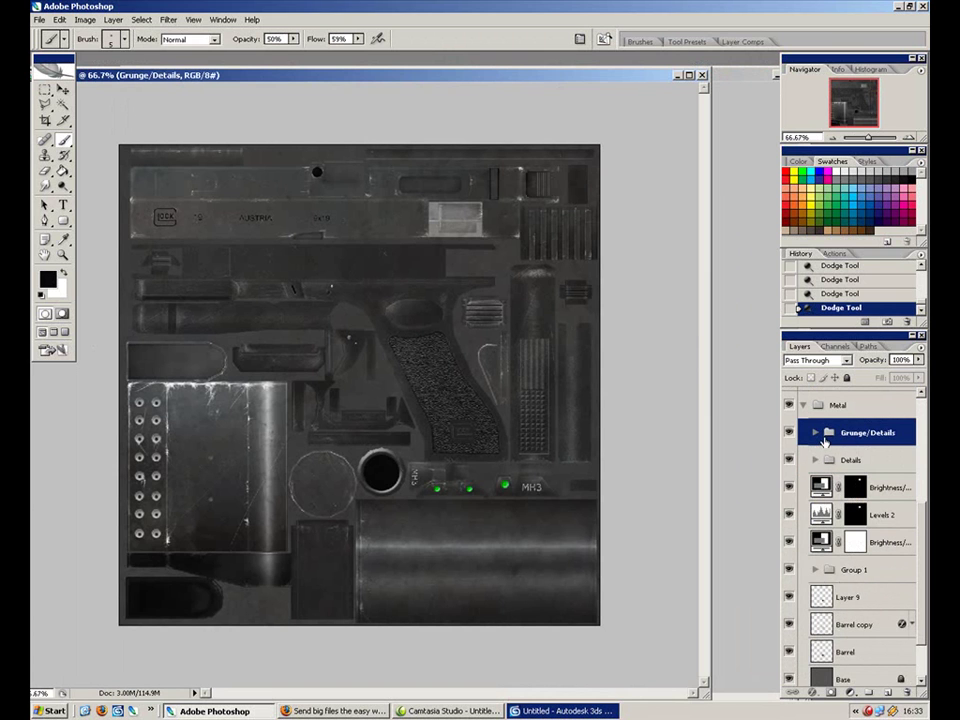
click(813, 432)
click(815, 433)
drag(461, 78, 280, 121)
drag(788, 416, 622, 395)
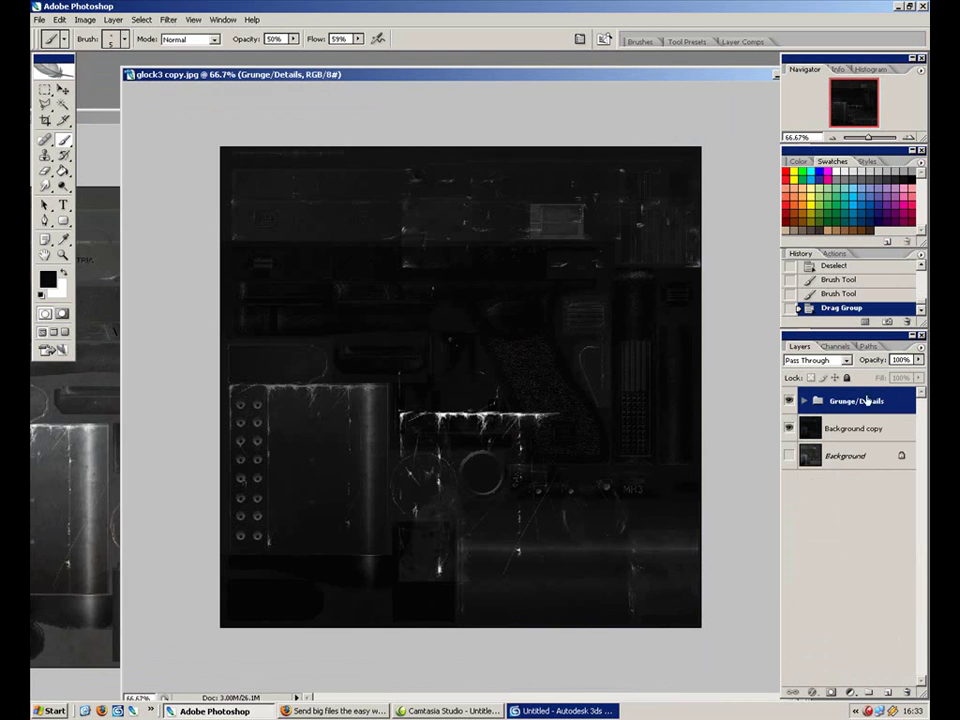
Turn on snapping and move the copied Grunge/Details group until its scratches roughly overlie the matching metal parts.
key(v)
drag(489, 378, 337, 322)
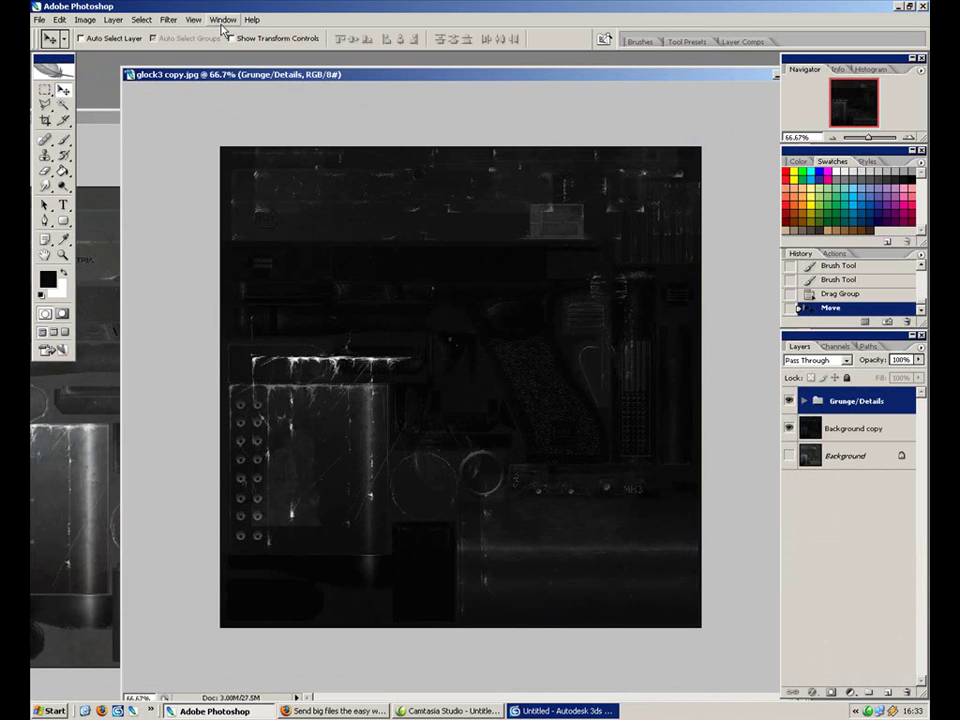
click(193, 19)
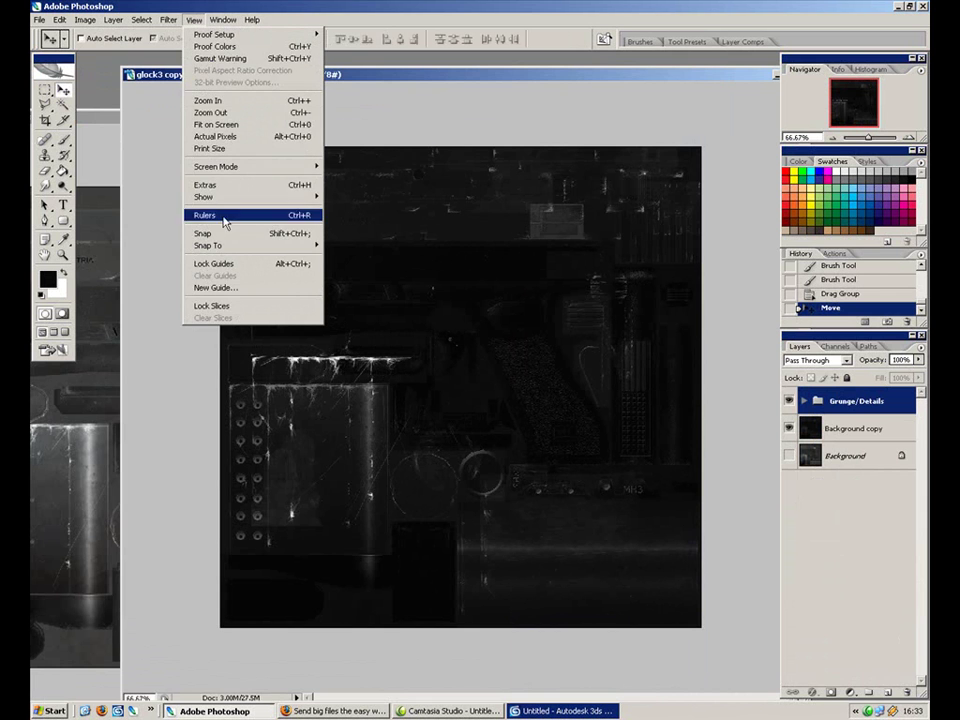
click(203, 233)
click(193, 19)
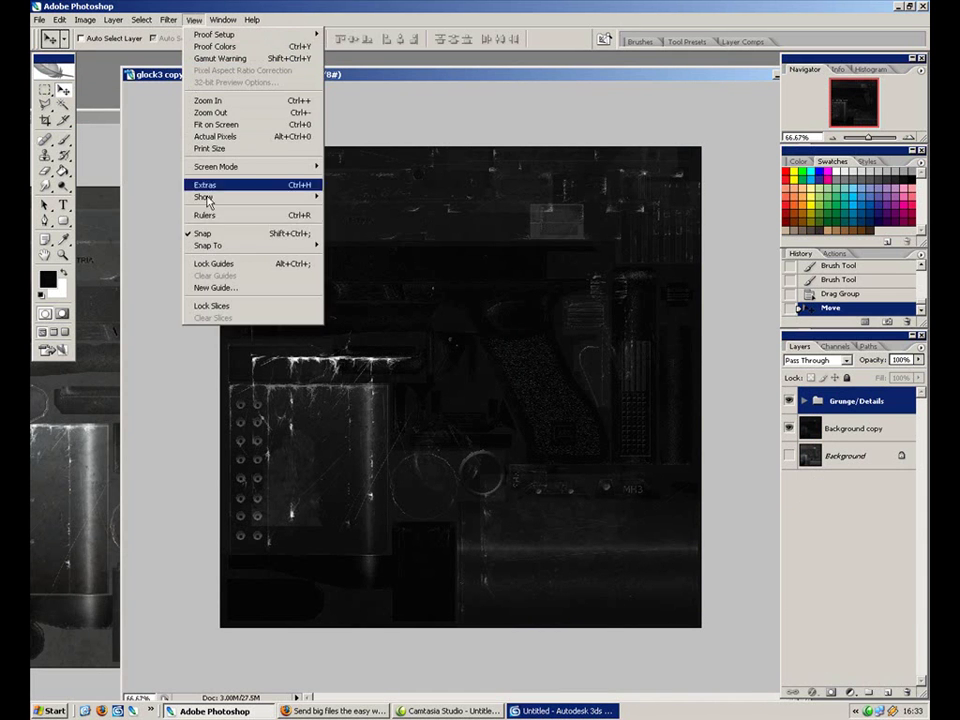
click(531, 413)
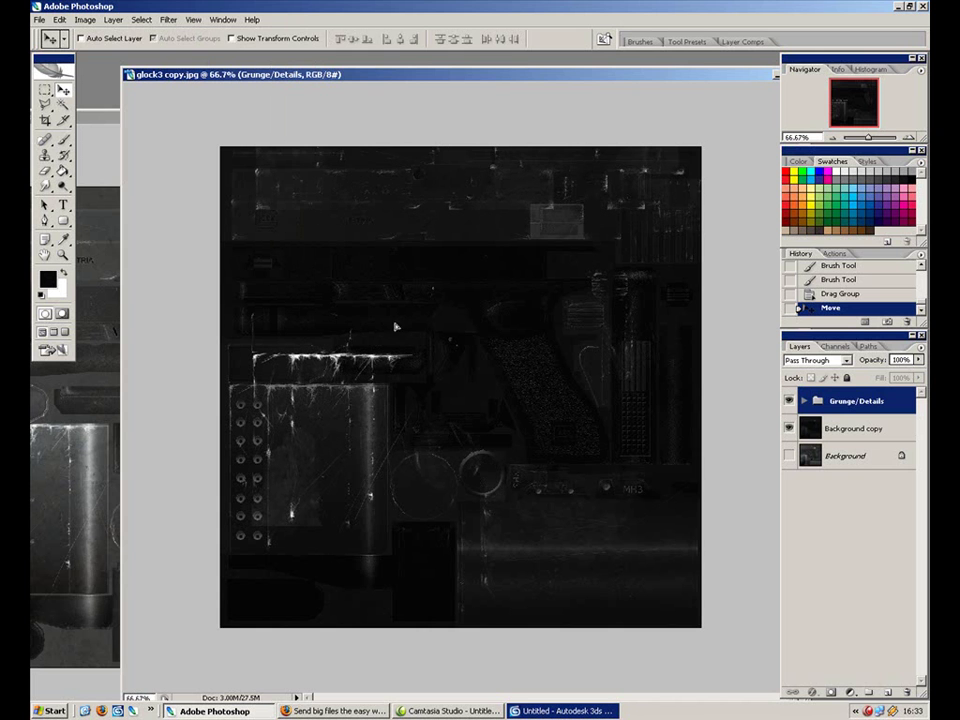
drag(358, 374, 343, 399)
Fine-align the Grunge/Details group so its edge wear sits exactly on the upper edge of the large scratched metal plate.
key(ctrl+plus)
key(ctrl+plus)
key(ctrl+plus)
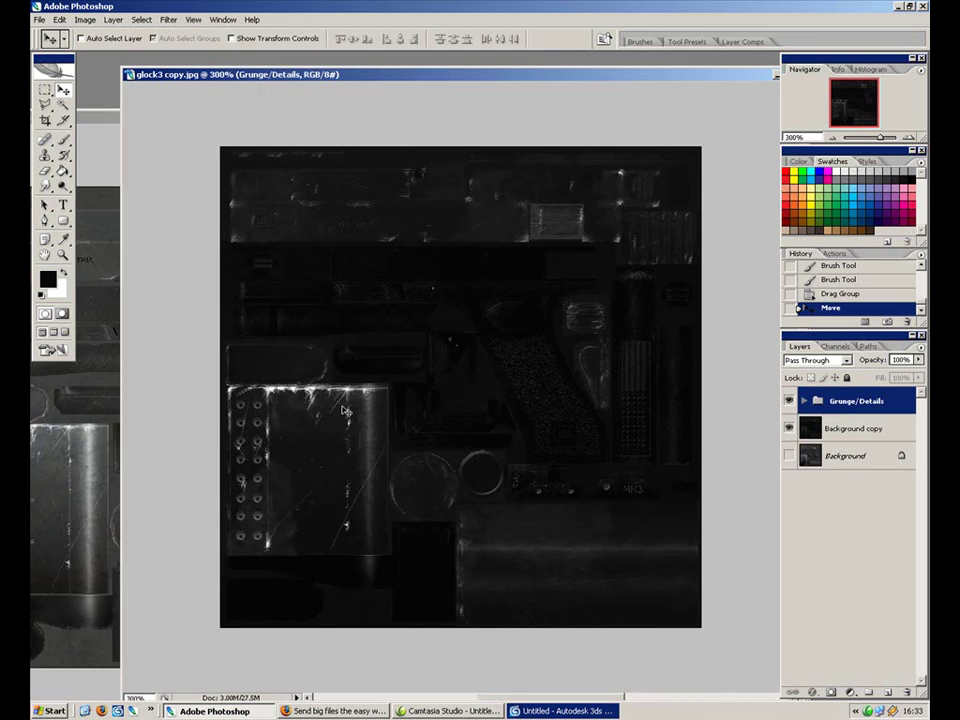
drag(520, 340, 730, 370)
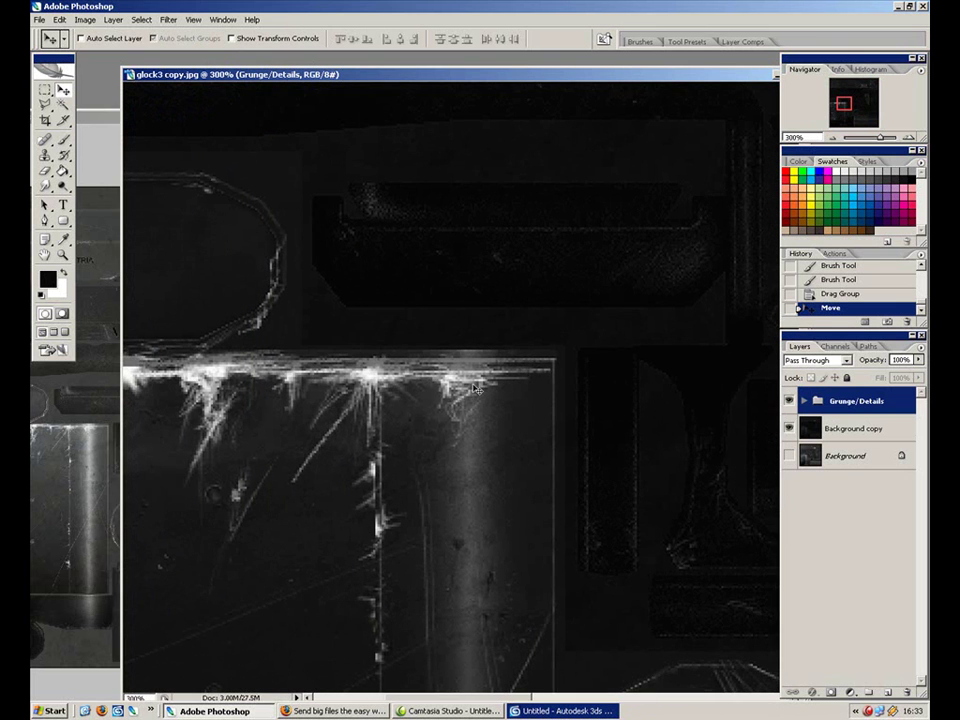
drag(467, 374, 468, 370)
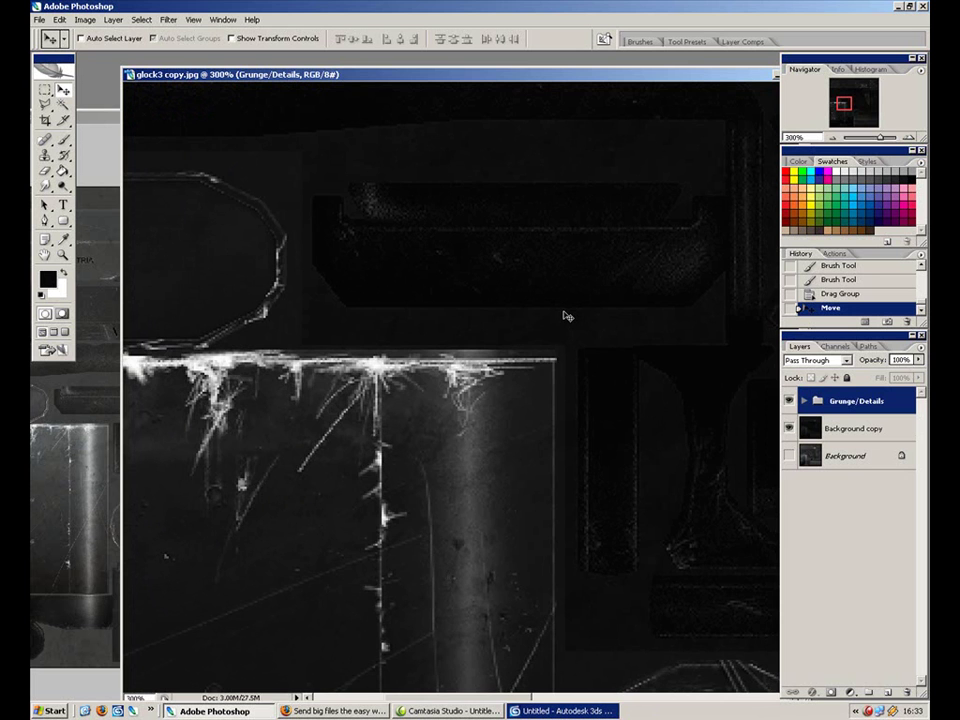
key(ctrl+minus)
key(ctrl+minus)
key(ctrl+minus)
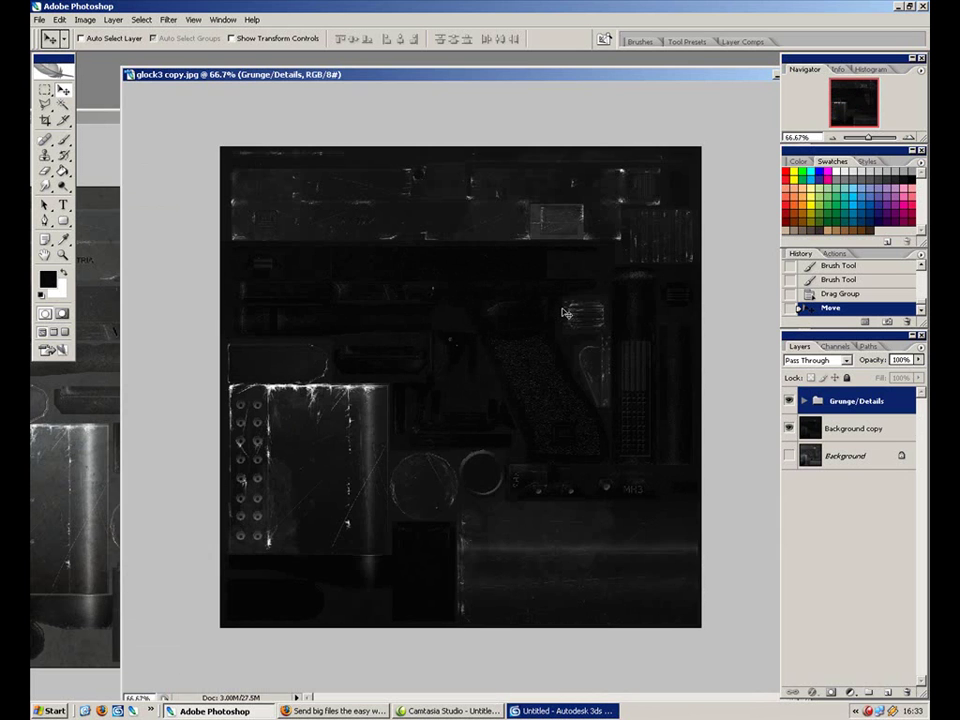
Check the grunge alignment across the texture and undo the merging of the Grunge/Details group.
key(ctrl+plus)
drag(563, 379, 444, 512)
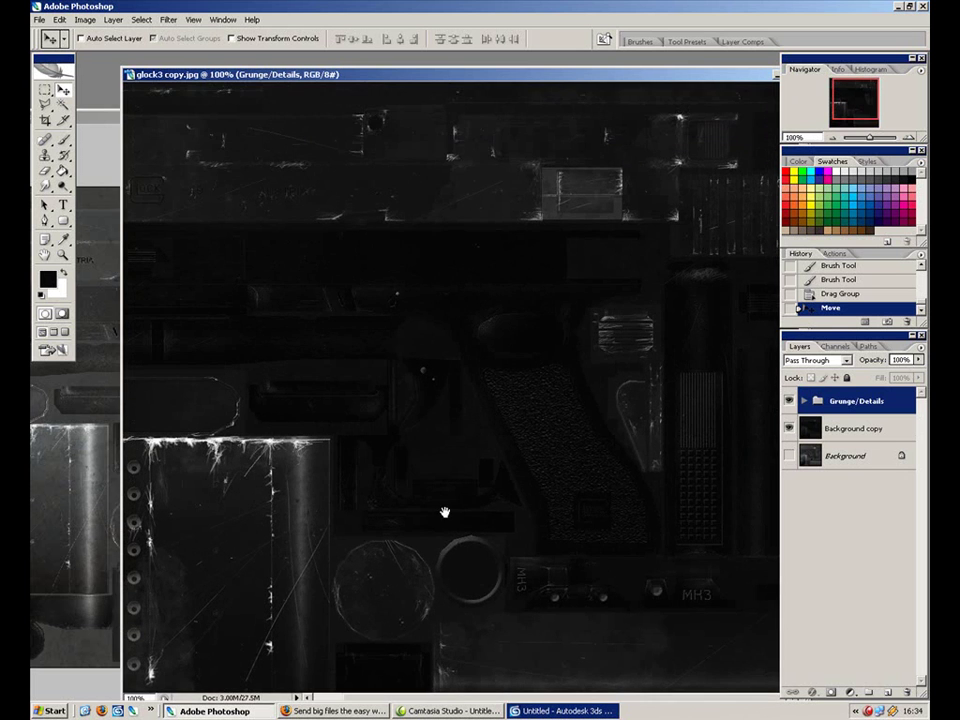
drag(373, 471, 533, 509)
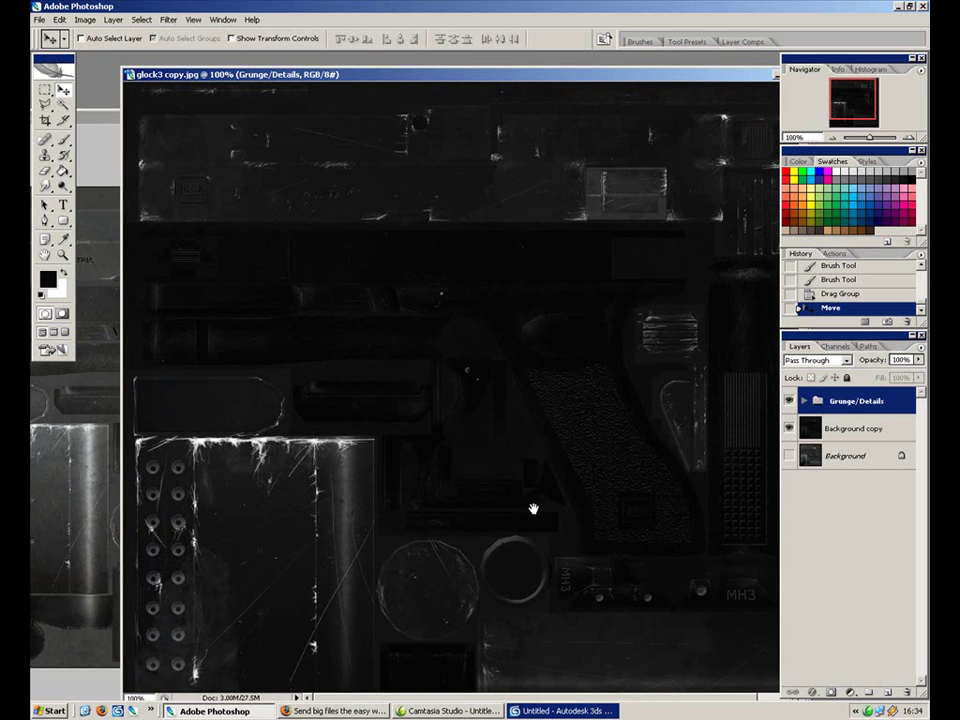
scroll(395, 455, down, 2)
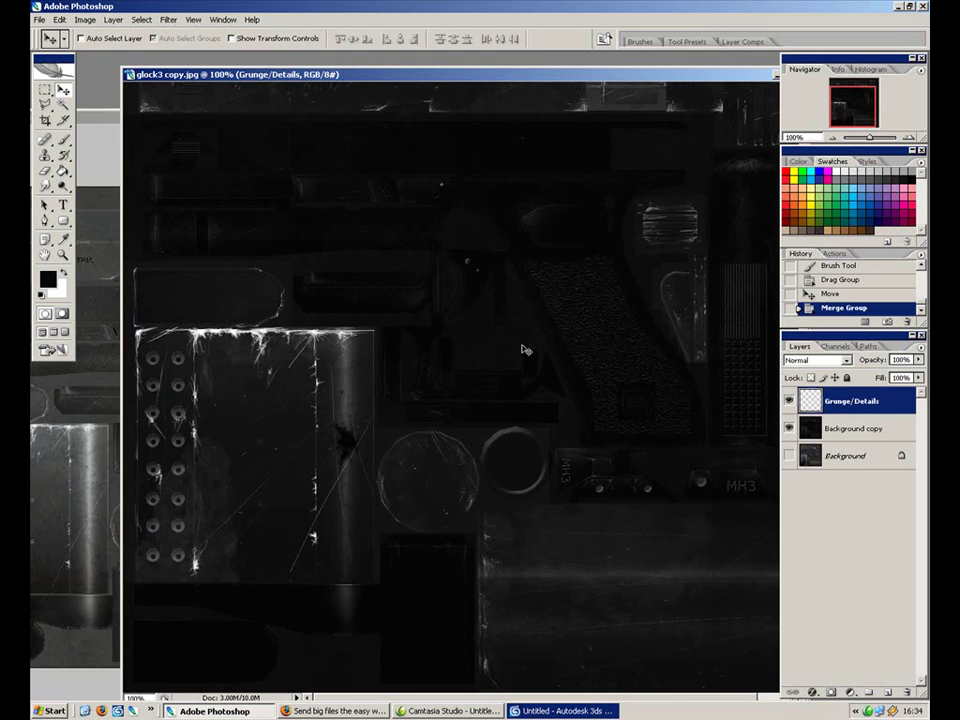
key(ctrl+z)
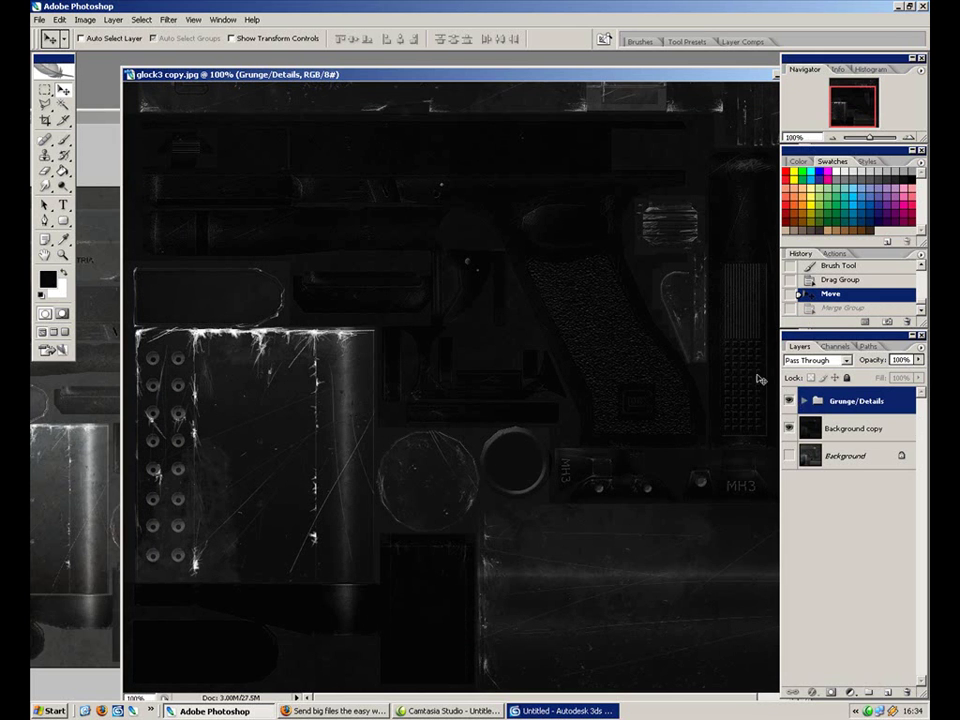
key(ctrl+minus)
Save the specular map as a JPEG in the Weapon folder, replacing the existing glockspec.jpg.
click(39, 19)
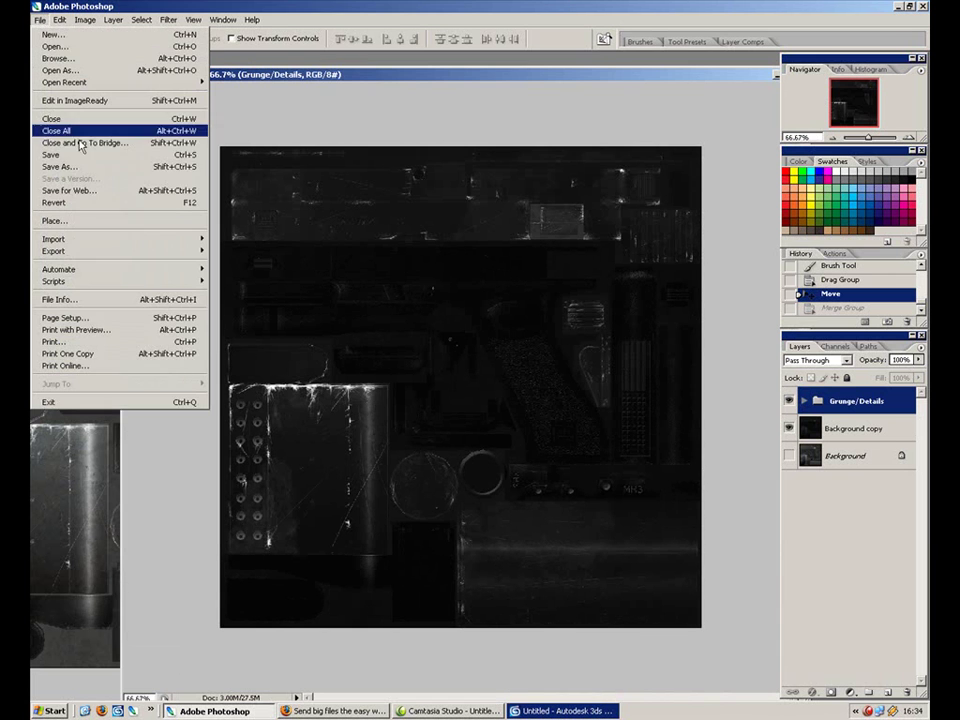
click(60, 166)
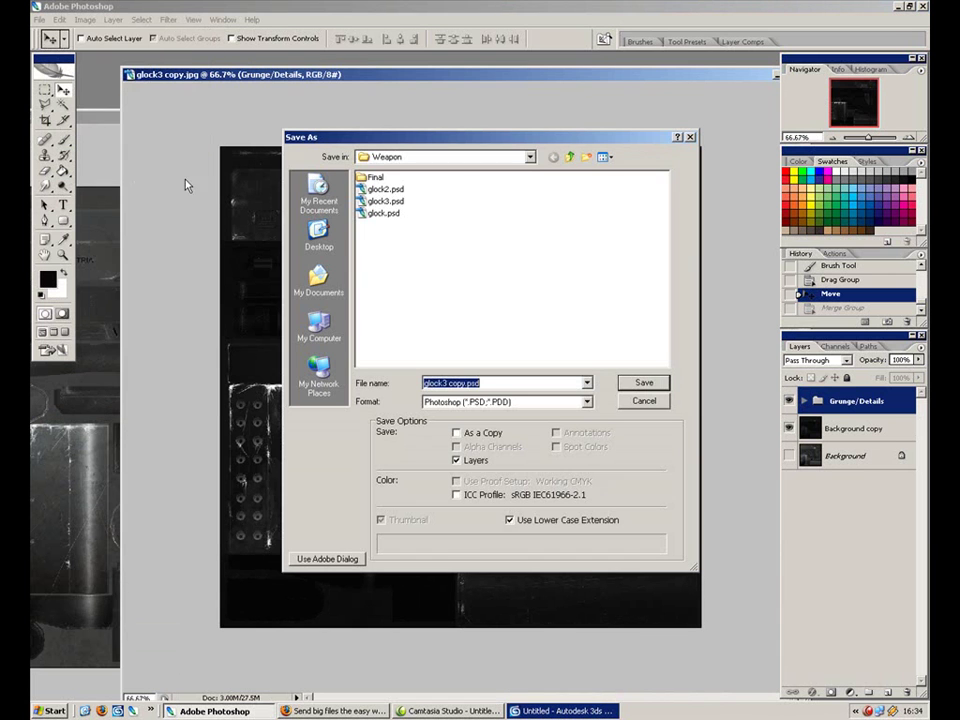
click(534, 400)
click(534, 489)
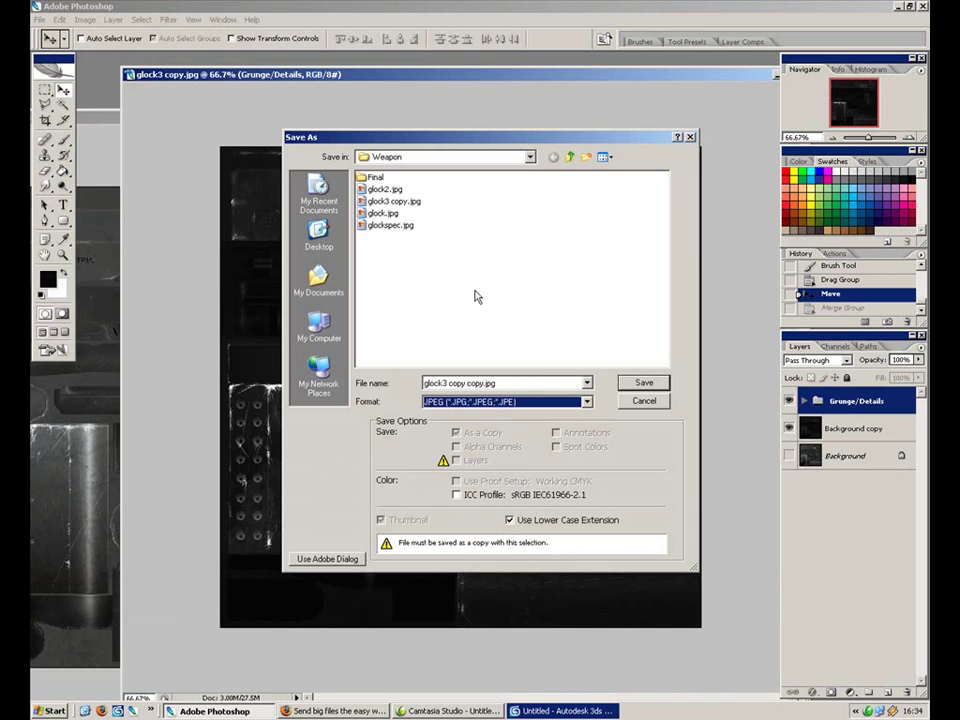
click(391, 224)
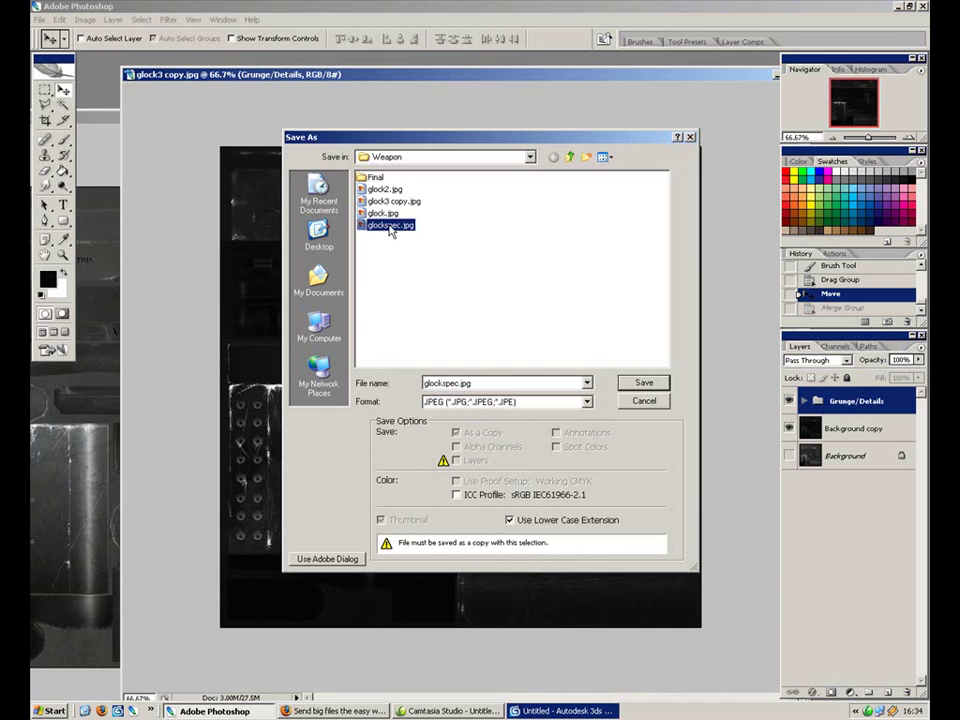
click(644, 383)
click(455, 388)
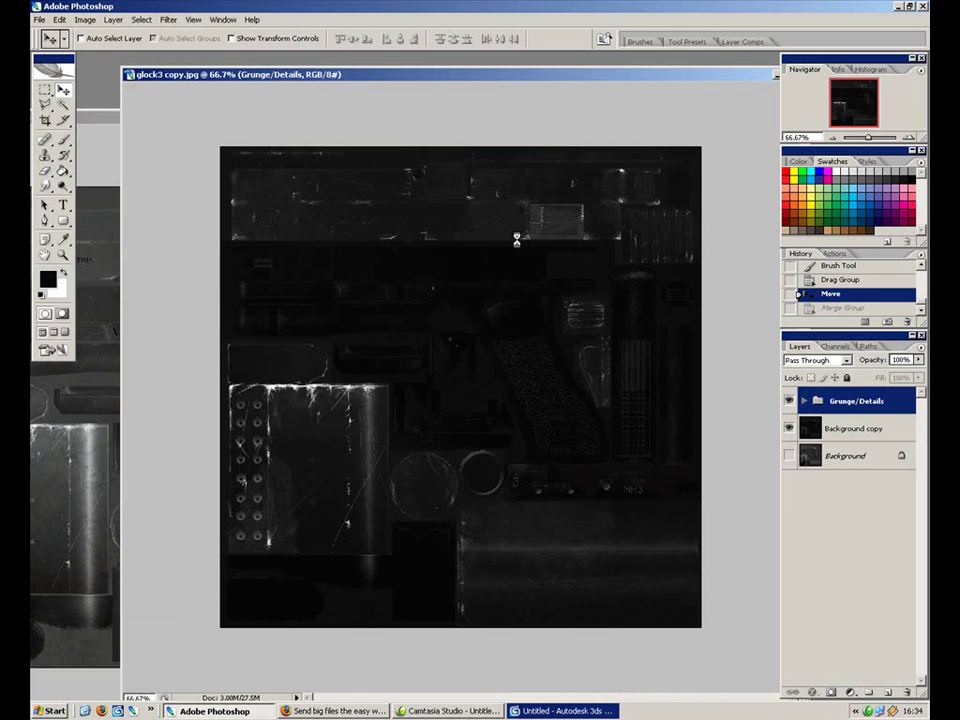
click(563, 182)
click(40, 19)
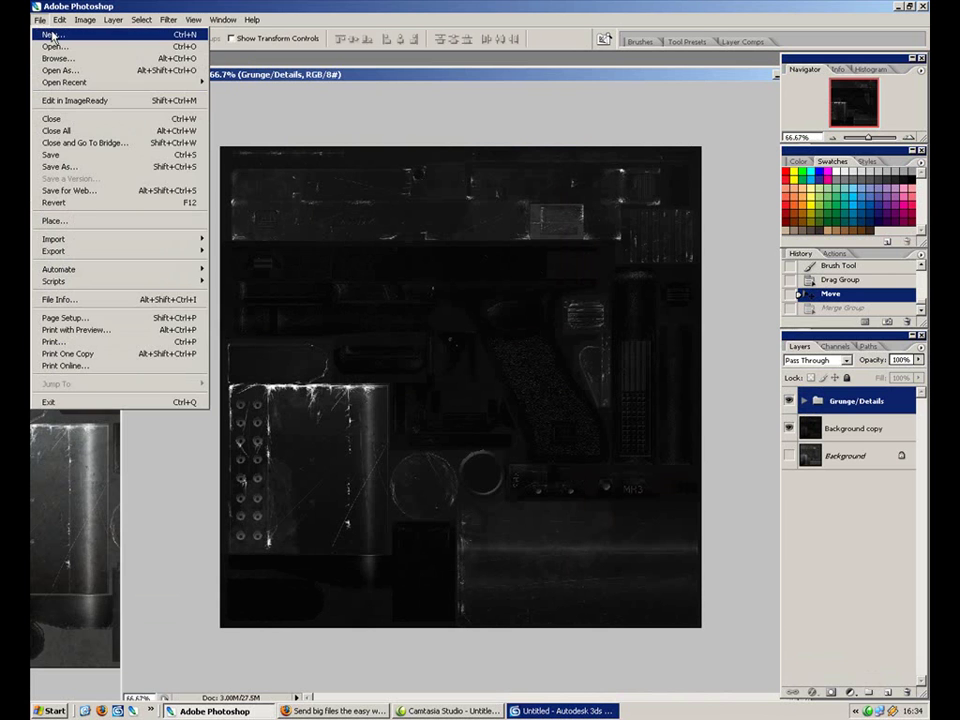
key(Escape)
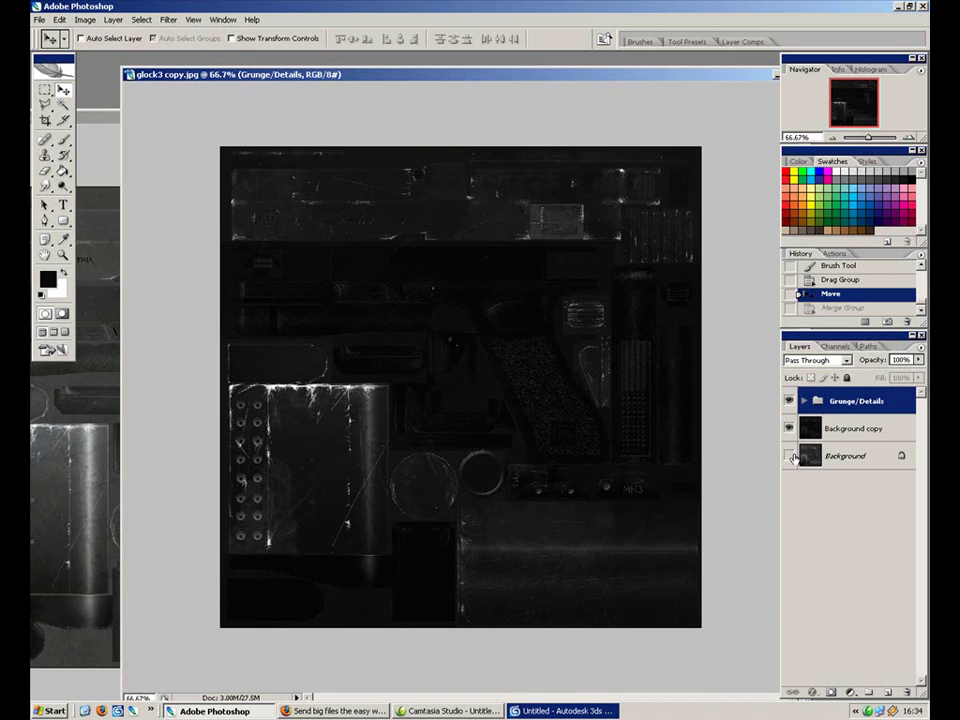
Compare the original Background layer shown alone with the darkened Background copy and its grunge details.
alt+click(790, 455)
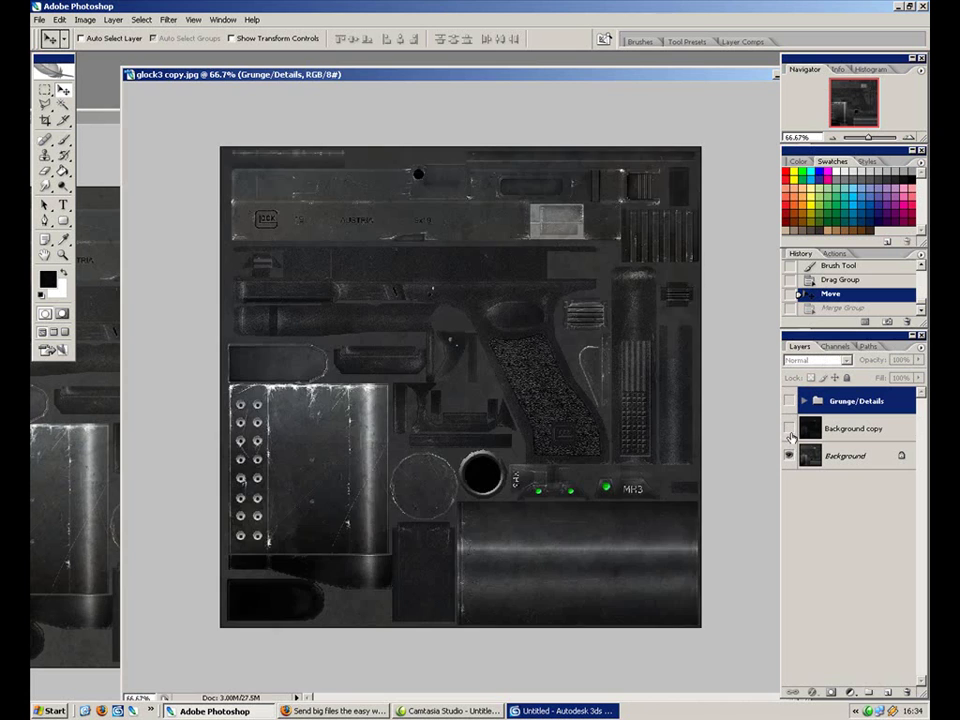
key(ctrl+plus)
drag(370, 277, 596, 467)
click(790, 455)
click(789, 426)
click(790, 400)
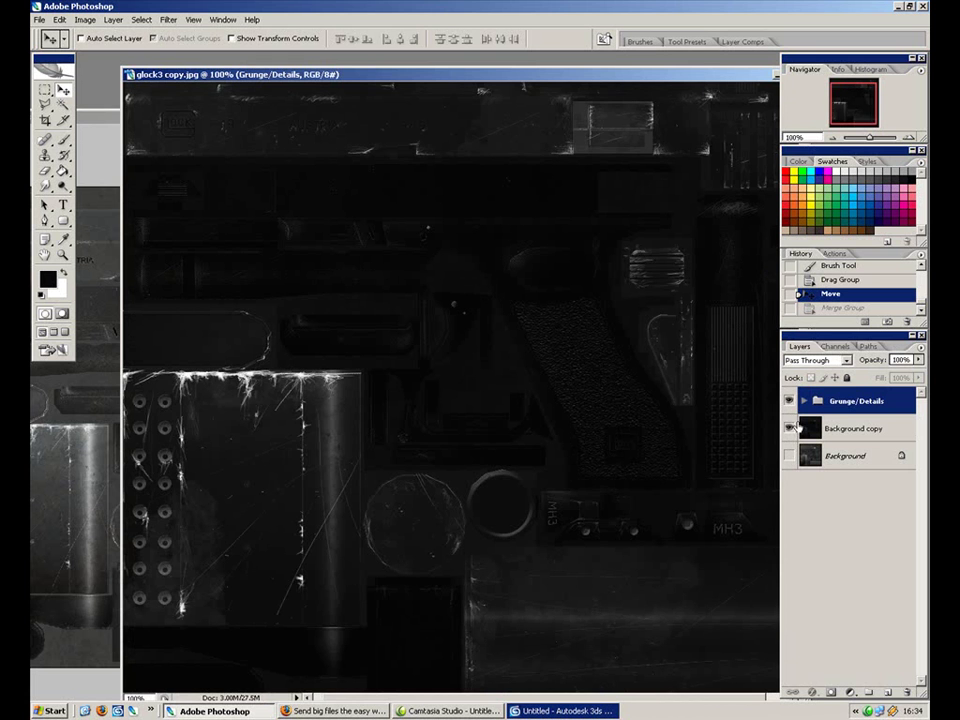
key(ctrl+minus)
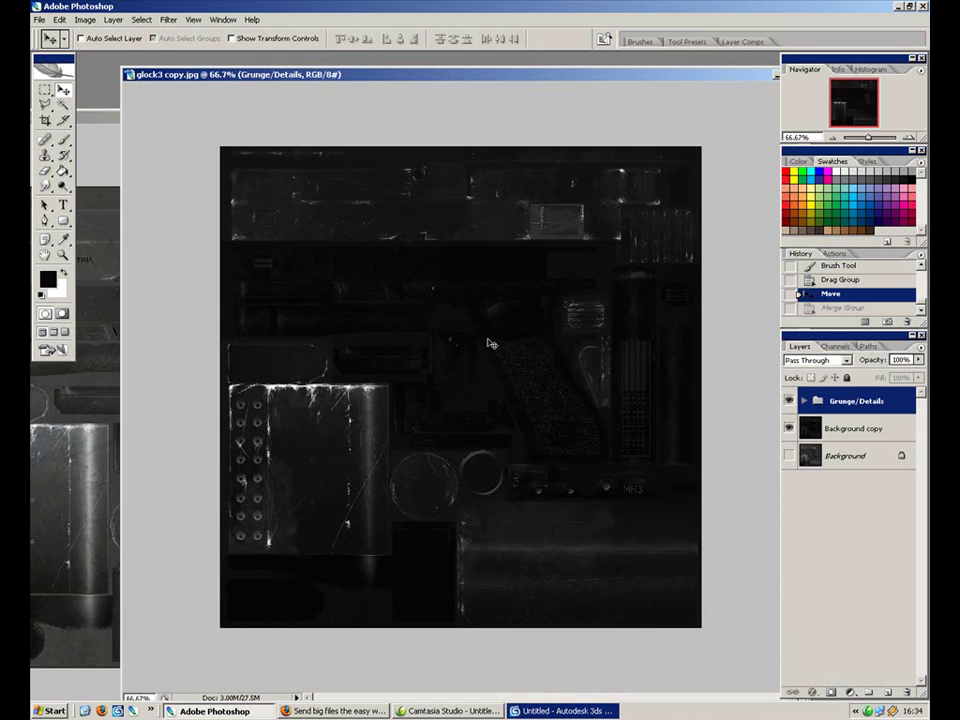
key(ctrl+plus)
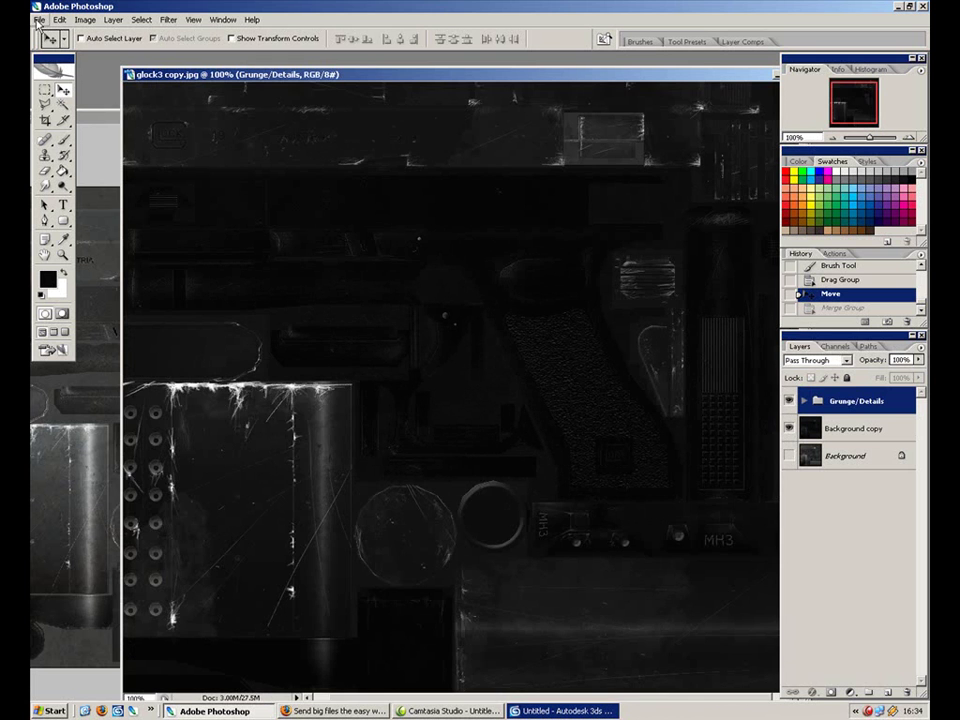
Switch to 3ds Max and take a brief look at the Material Editor.
key(alt+Tab)
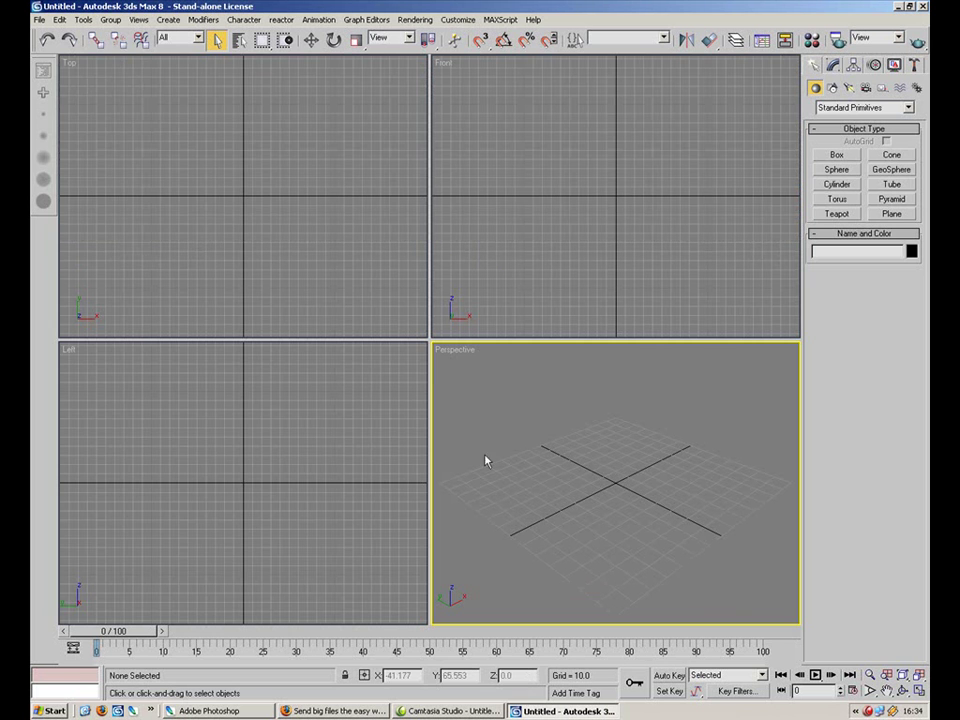
key(m)
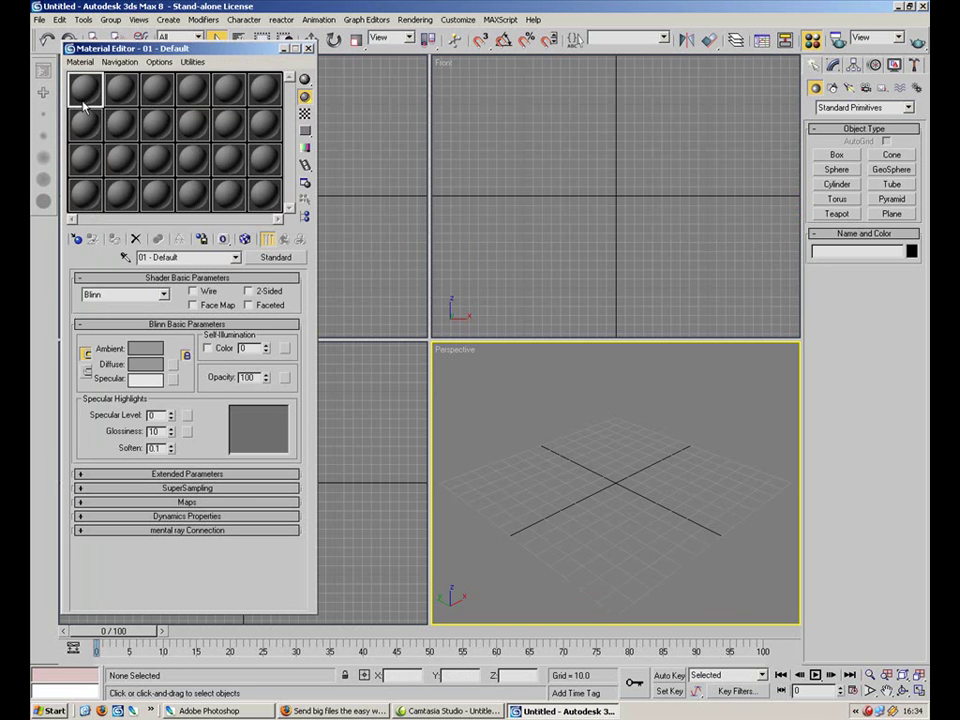
click(309, 48)
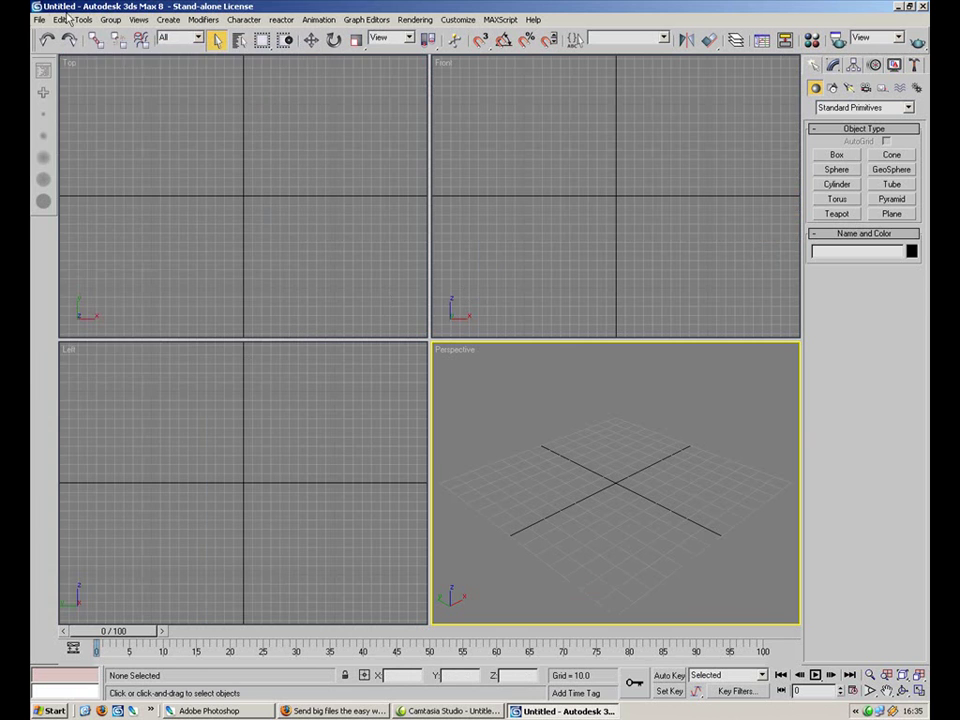
Try to open the recent scene Glock22.max without saving the current scene.
click(39, 19)
mouse_move(72, 70)
click(311, 69)
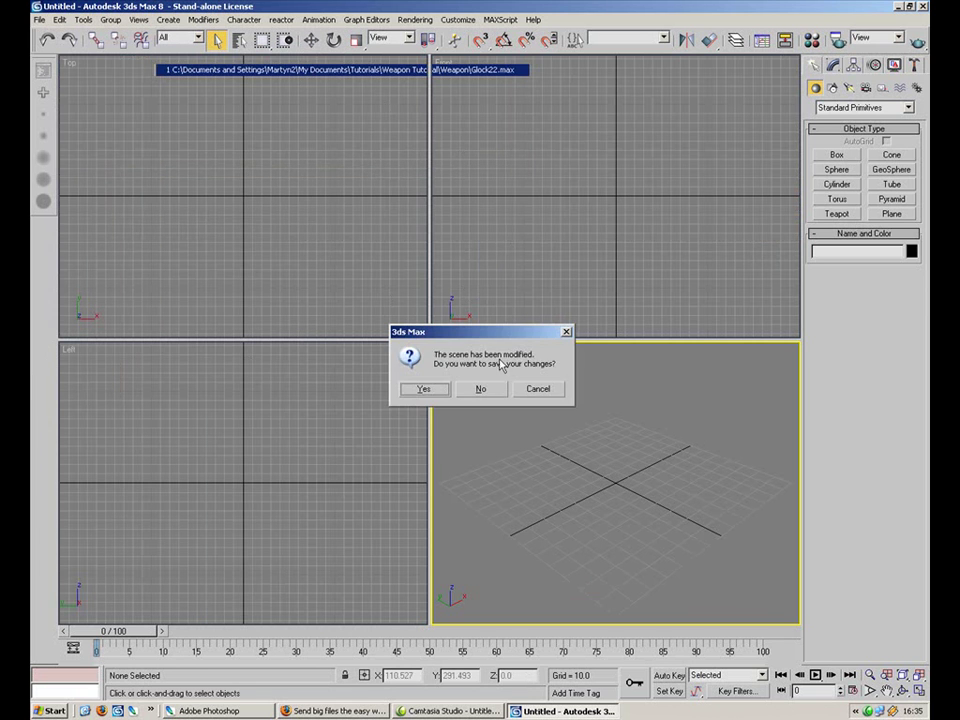
click(488, 388)
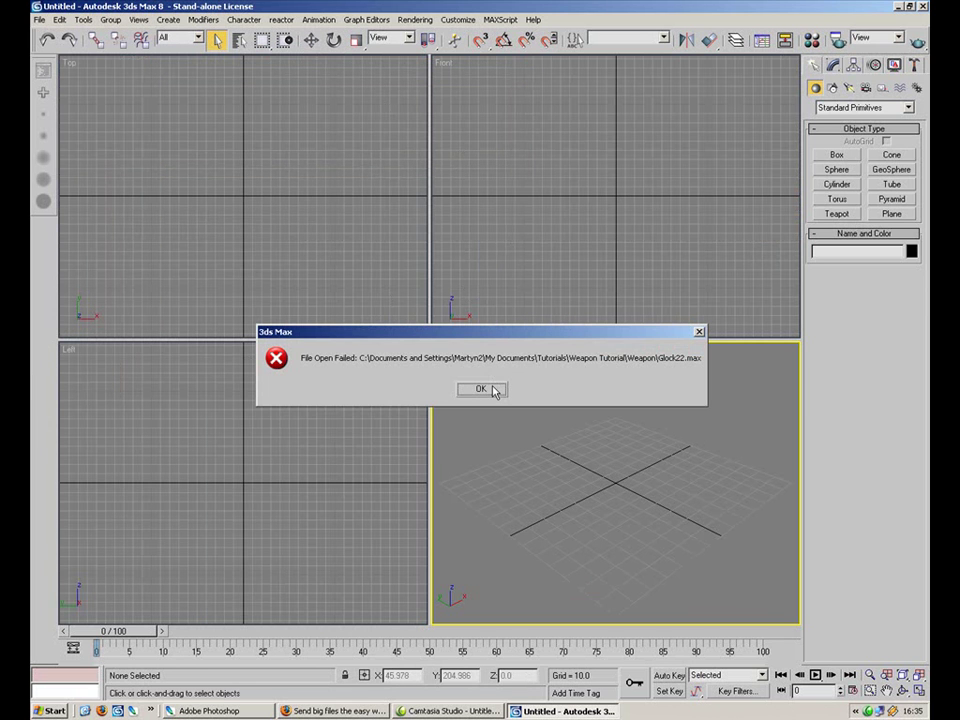
click(481, 389)
Try to open the recent scene Glock.max from the Resorces folder without saving the current scene.
click(38, 19)
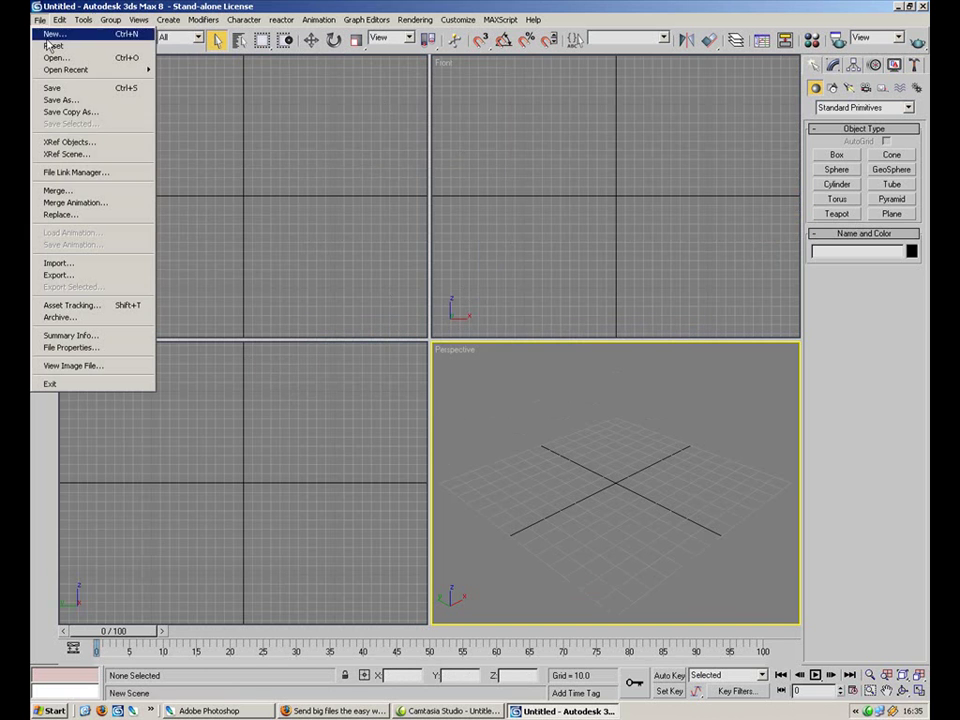
mouse_move(70, 70)
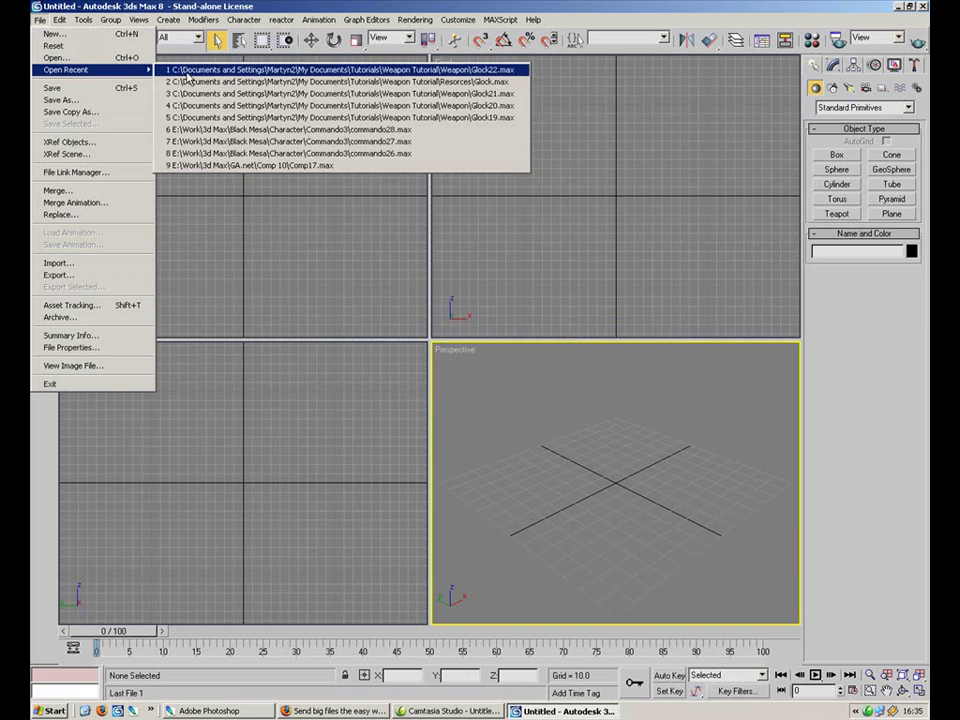
click(268, 88)
click(496, 391)
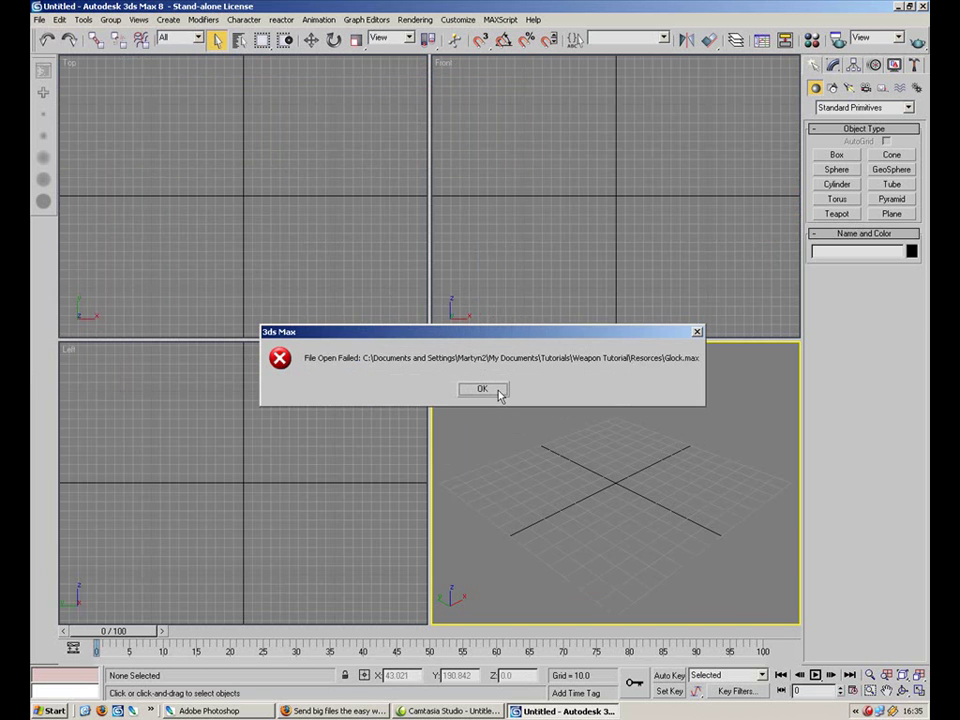
click(498, 393)
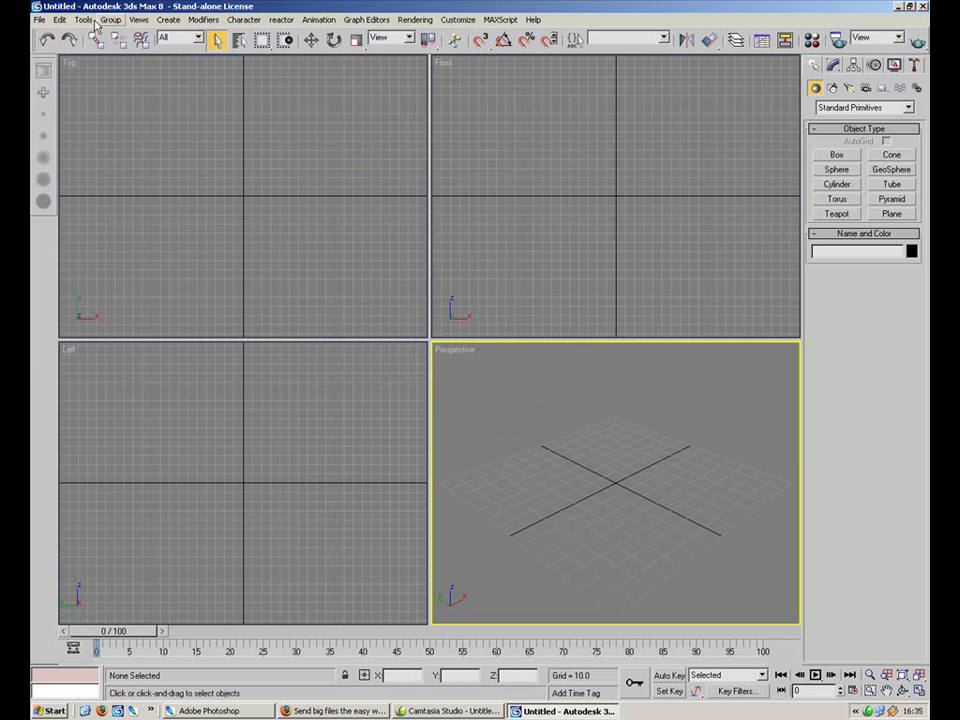
click(39, 19)
mouse_move(83, 72)
click(293, 83)
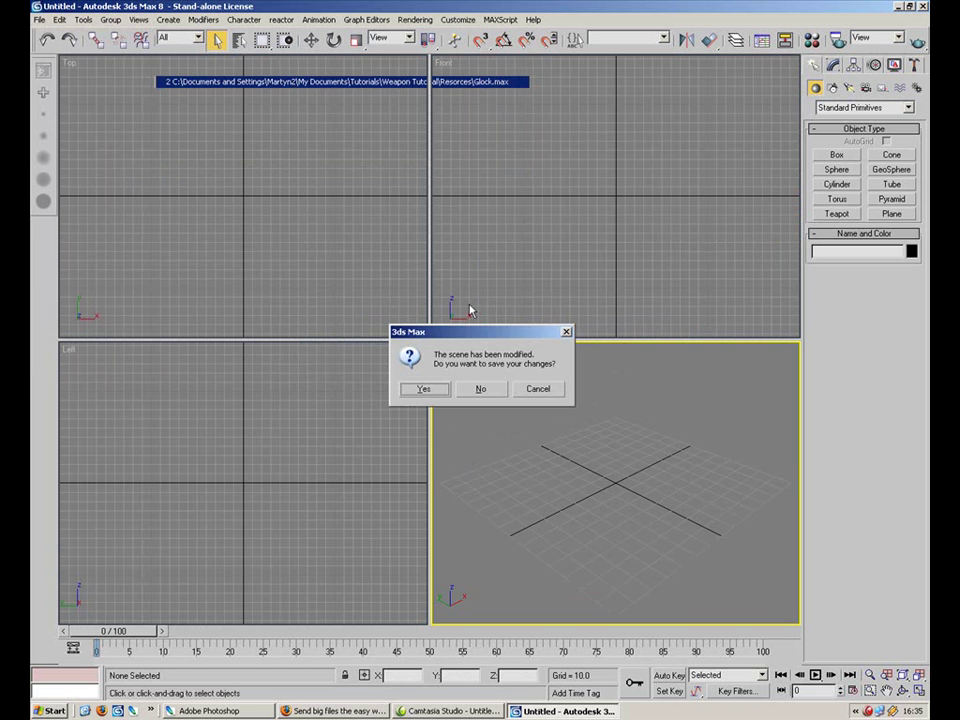
click(426, 389)
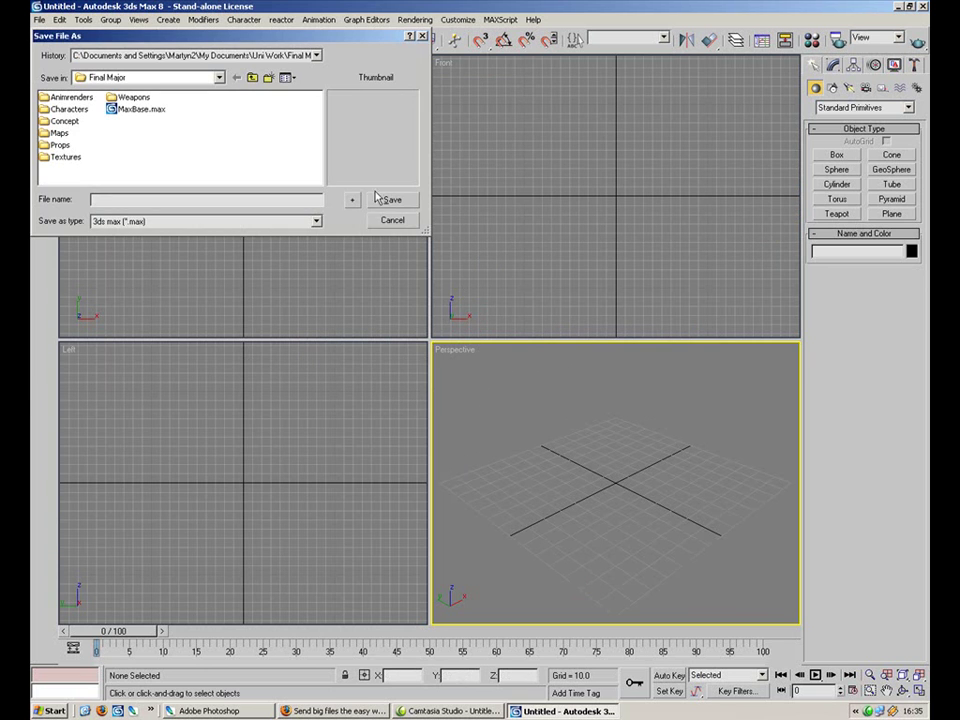
click(391, 221)
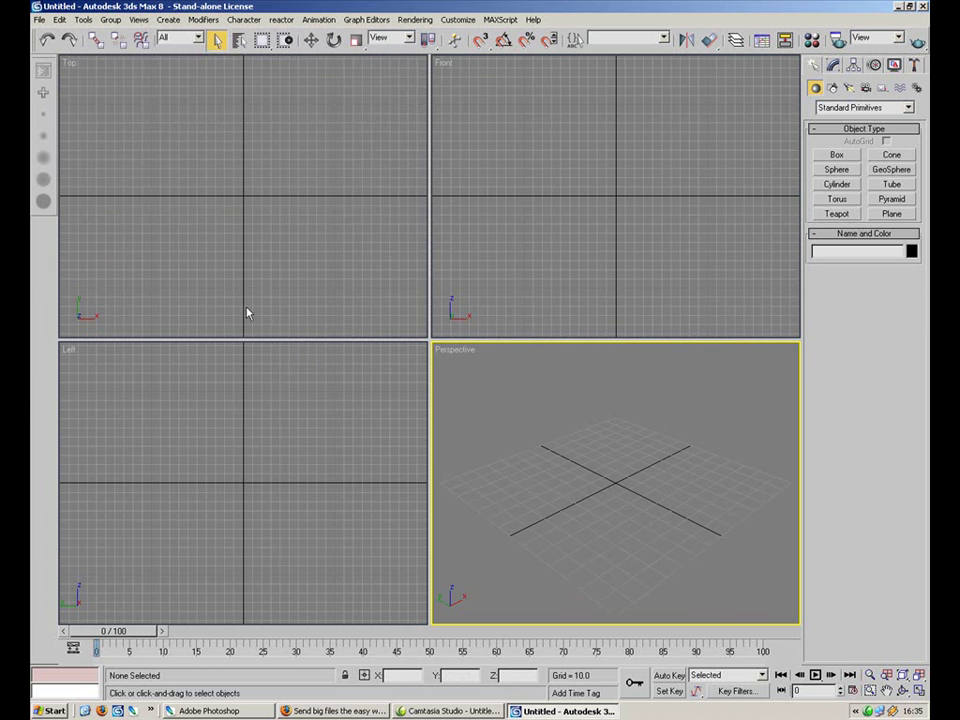
Browse from My Documents through Tutorials and Weapon Tutorial to the Weapon folder.
click(52, 710)
mouse_move(96, 549)
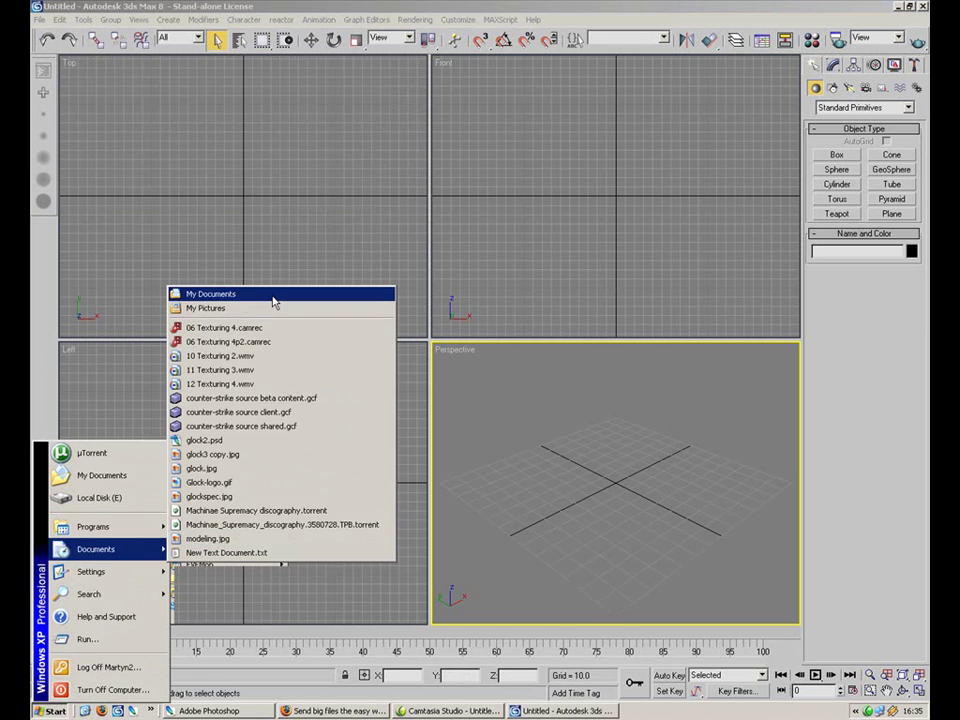
click(210, 294)
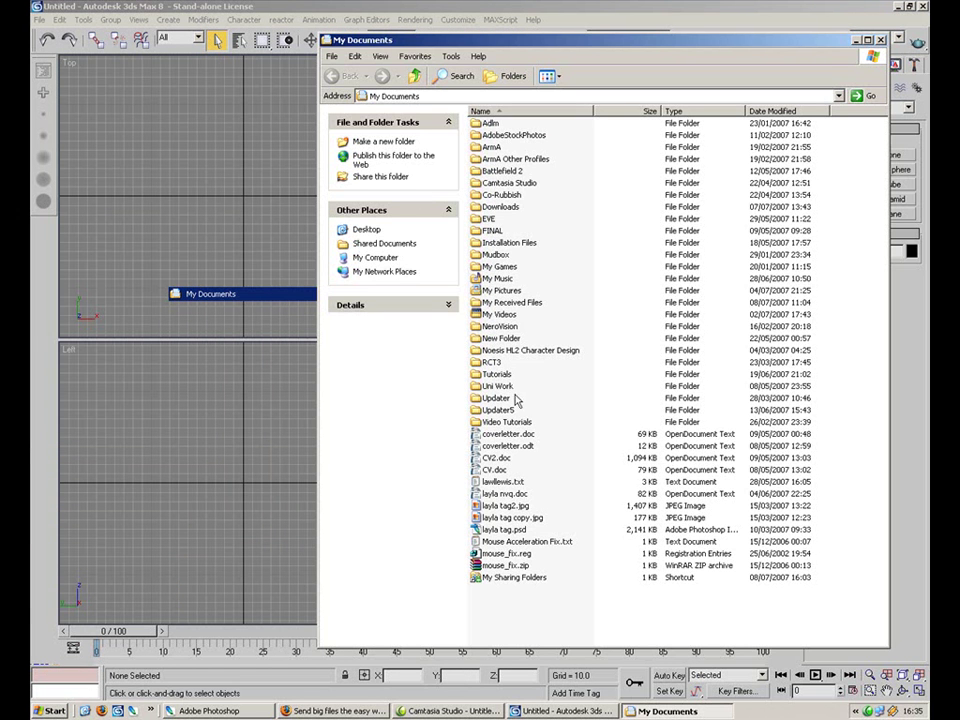
click(505, 388)
double_click(498, 374)
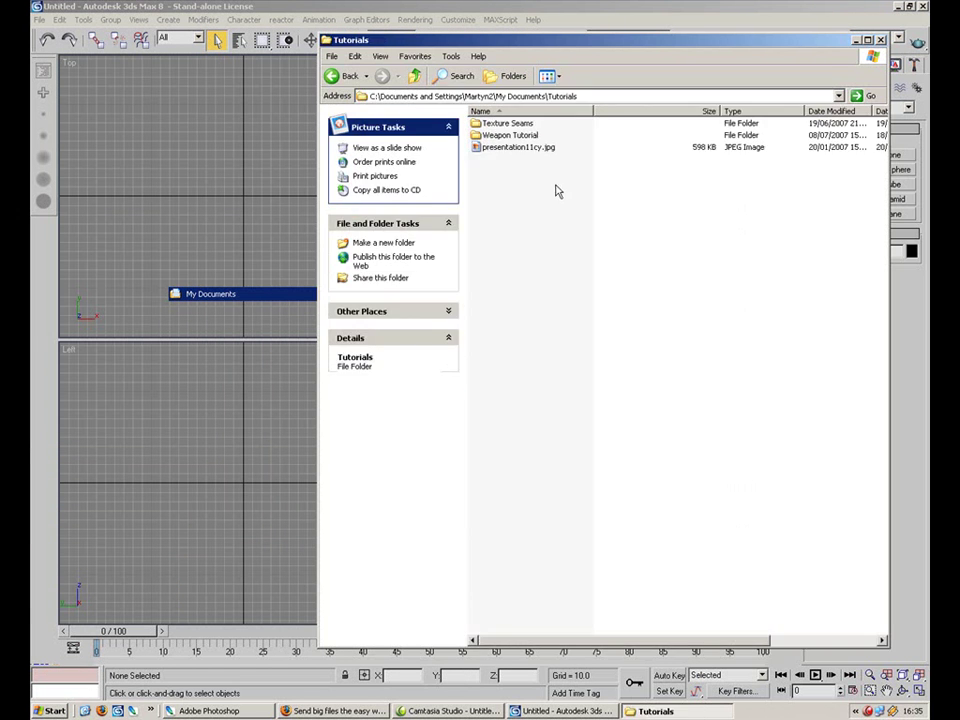
double_click(511, 138)
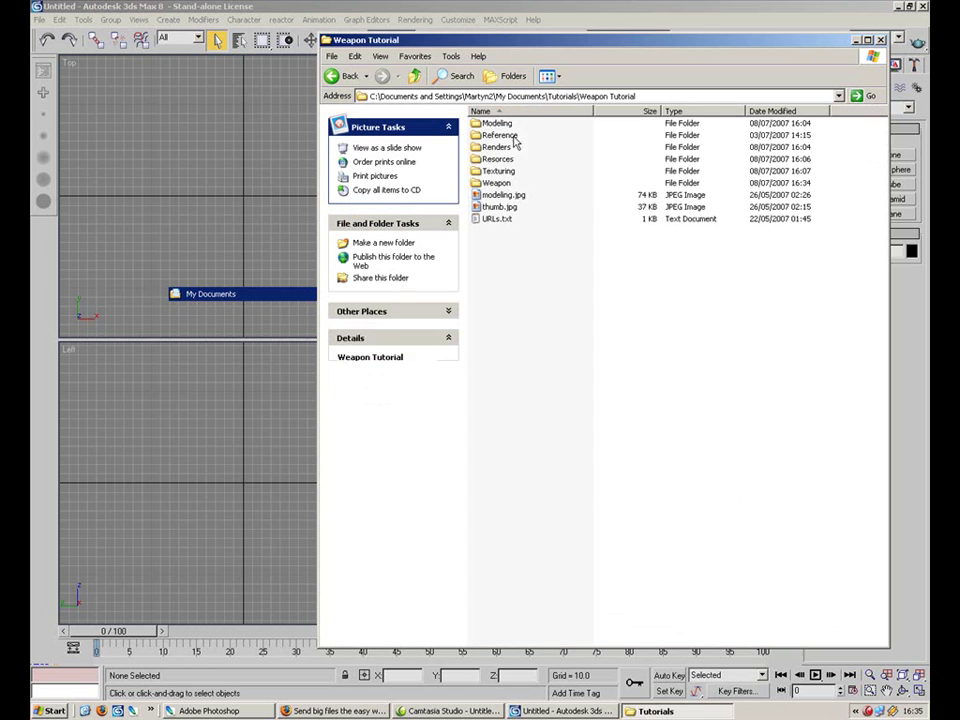
double_click(510, 181)
Open Glock21.max from the Weapon folder in 3ds Max without saving the current scene.
click(522, 183)
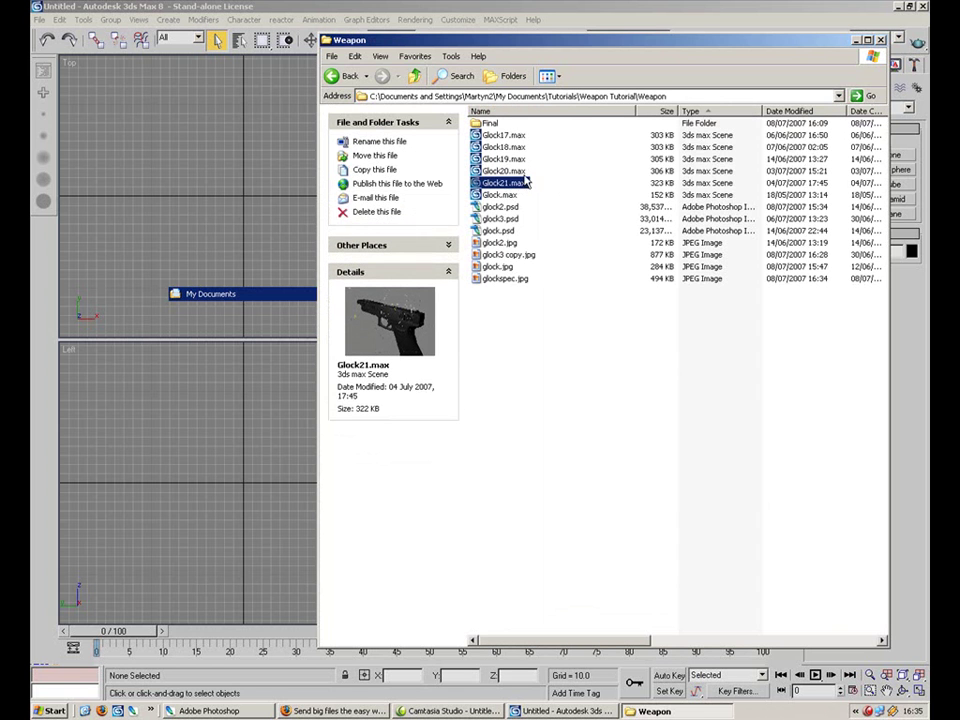
drag(235, 193, 236, 193)
click(257, 195)
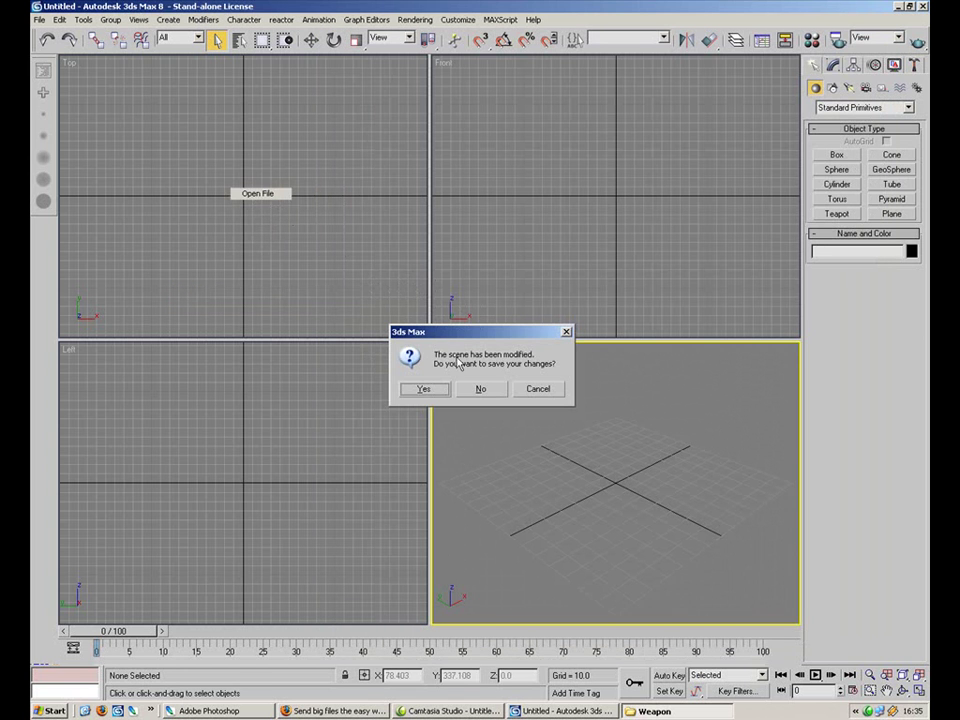
click(481, 388)
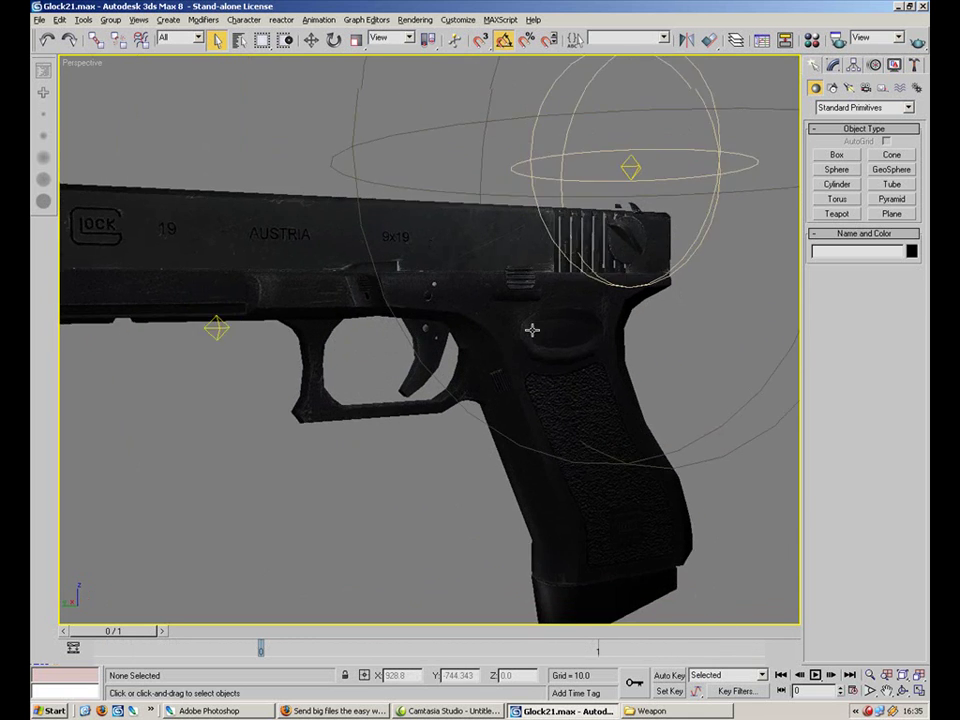
Open the Material Editor and go to the Diffuse Color map of the material 08 - Default.
scroll(500, 330, down, 5)
key(m)
click(91, 126)
click(122, 120)
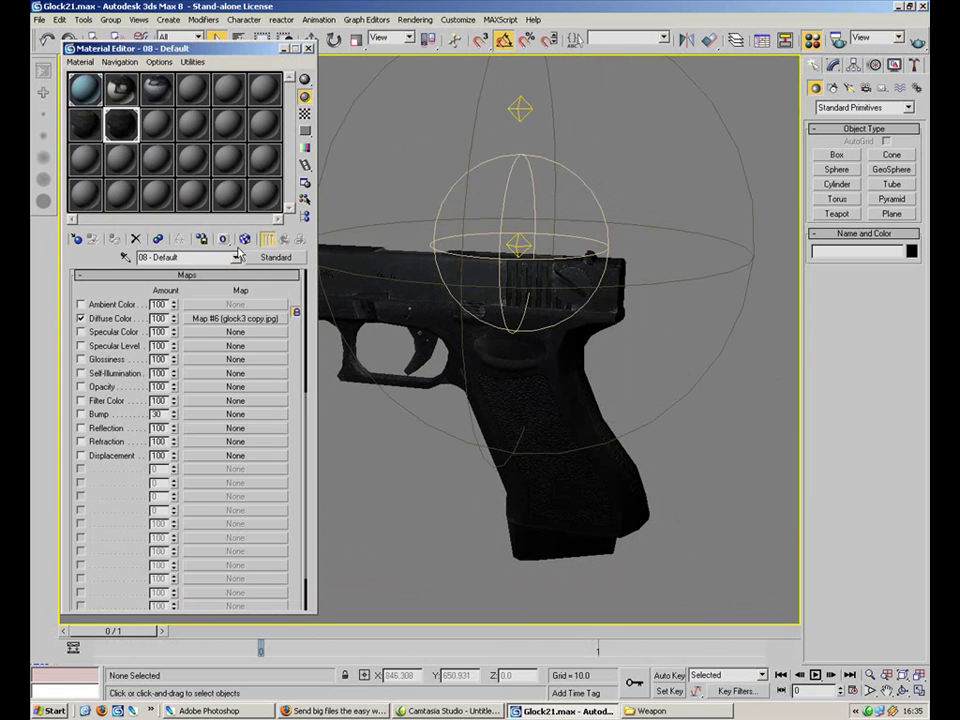
click(157, 130)
click(120, 131)
click(205, 319)
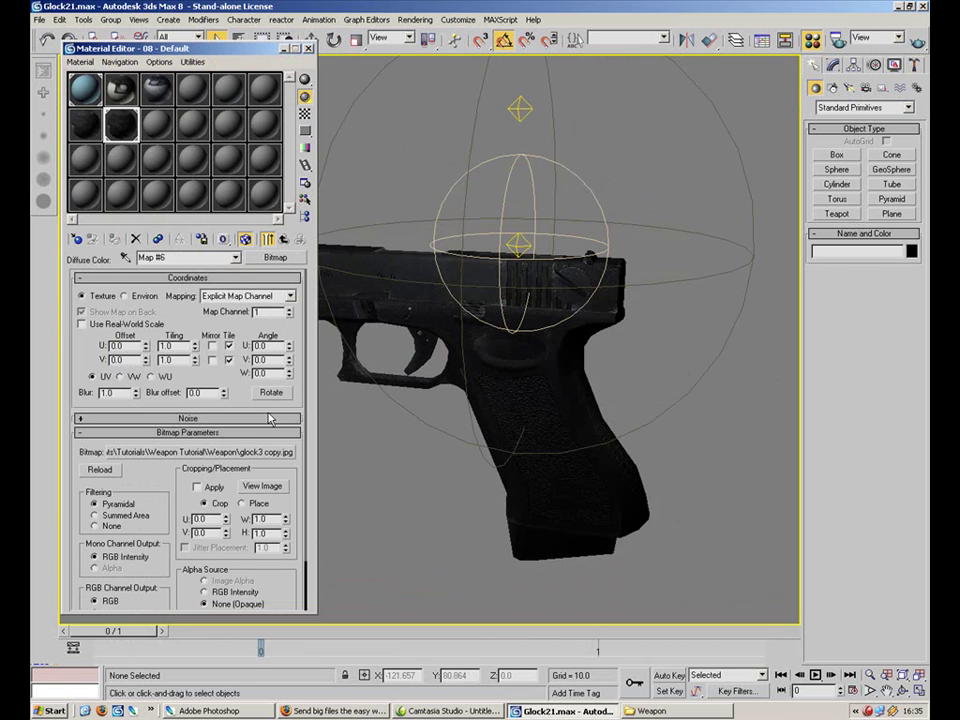
Reselect glock3 copy.jpg as the Diffuse Color bitmap and return to the material's Maps list.
click(186, 452)
click(84, 146)
click(75, 121)
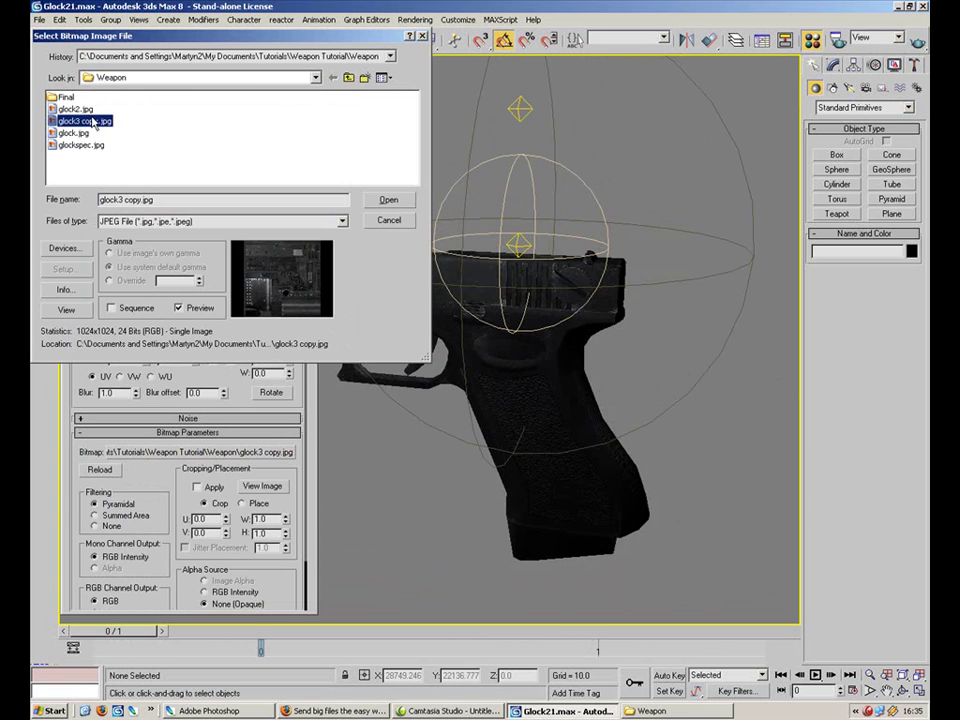
click(388, 201)
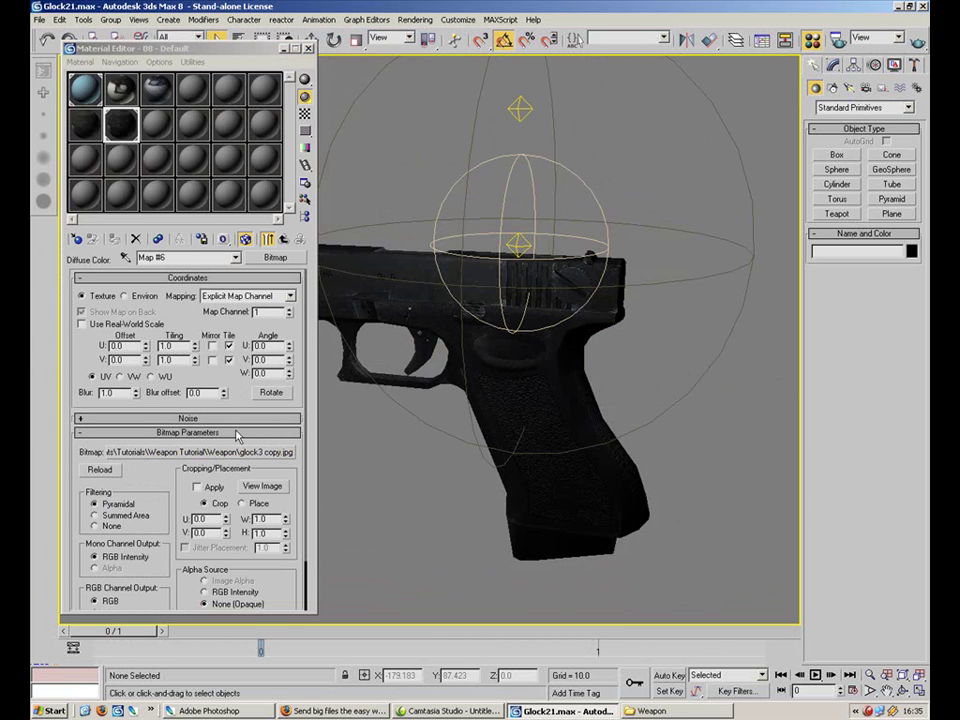
click(270, 434)
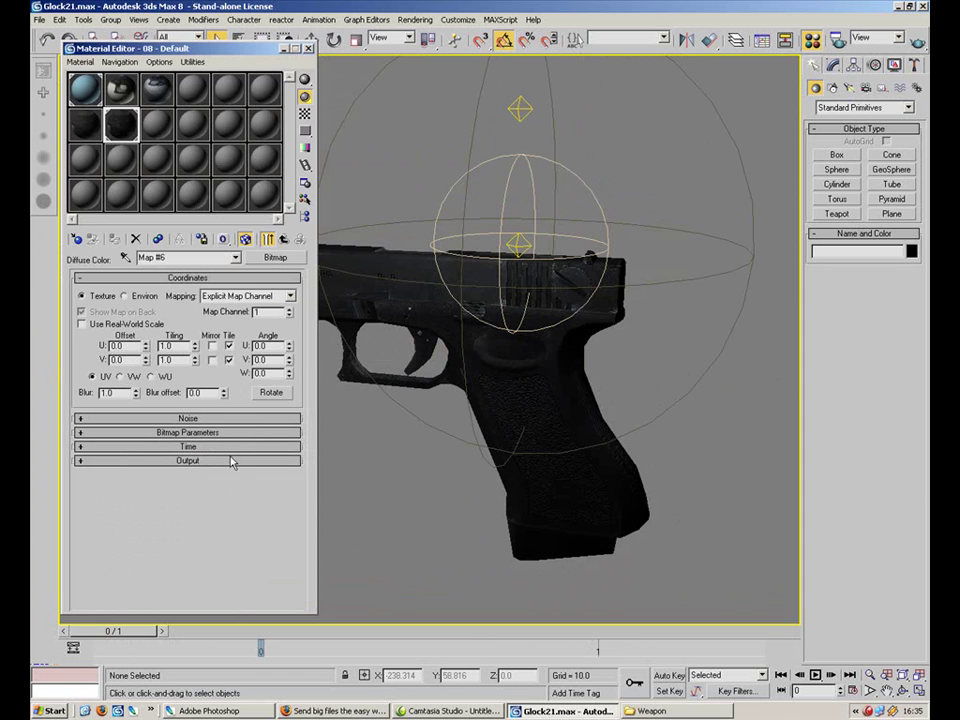
click(195, 278)
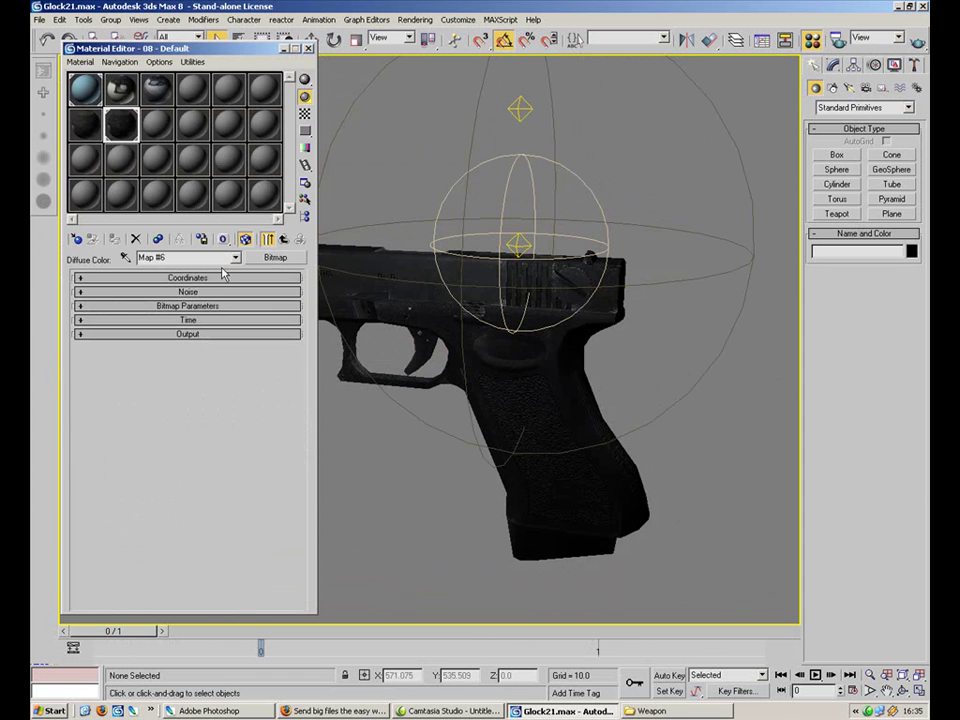
click(284, 239)
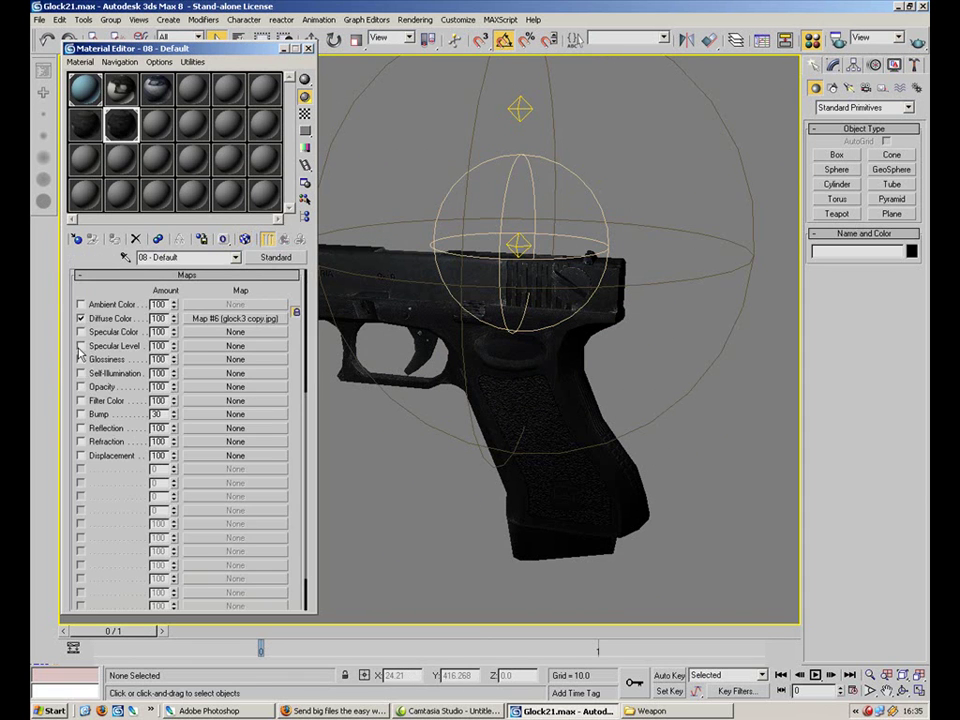
Assign the bitmap glockspec.jpg from the Weapon folder as the Specular Level map of 08 - Default.
click(232, 346)
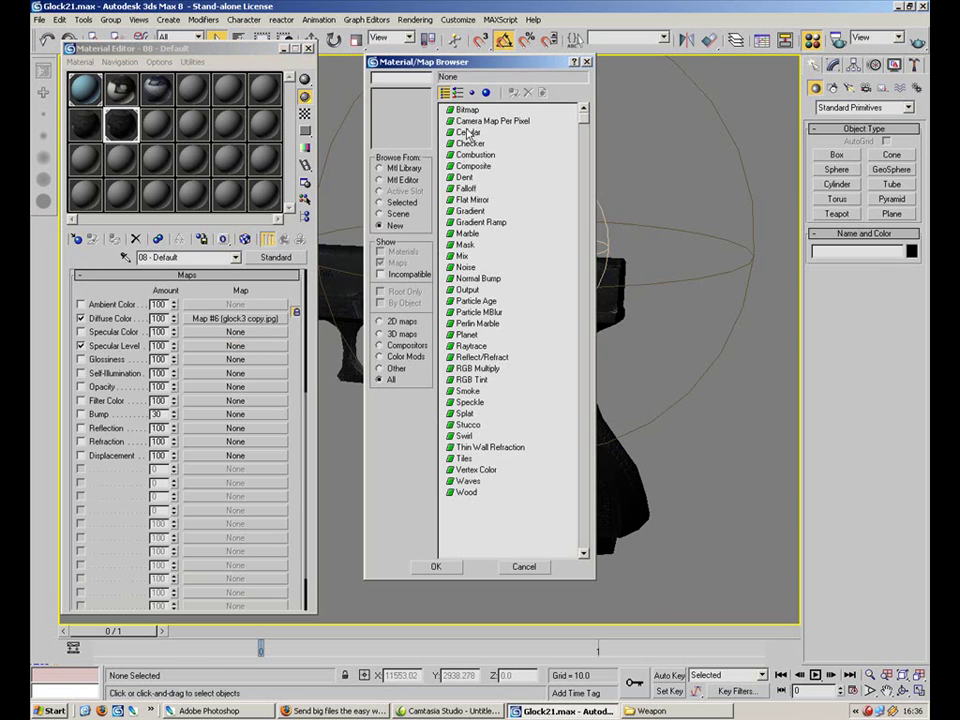
double_click(466, 112)
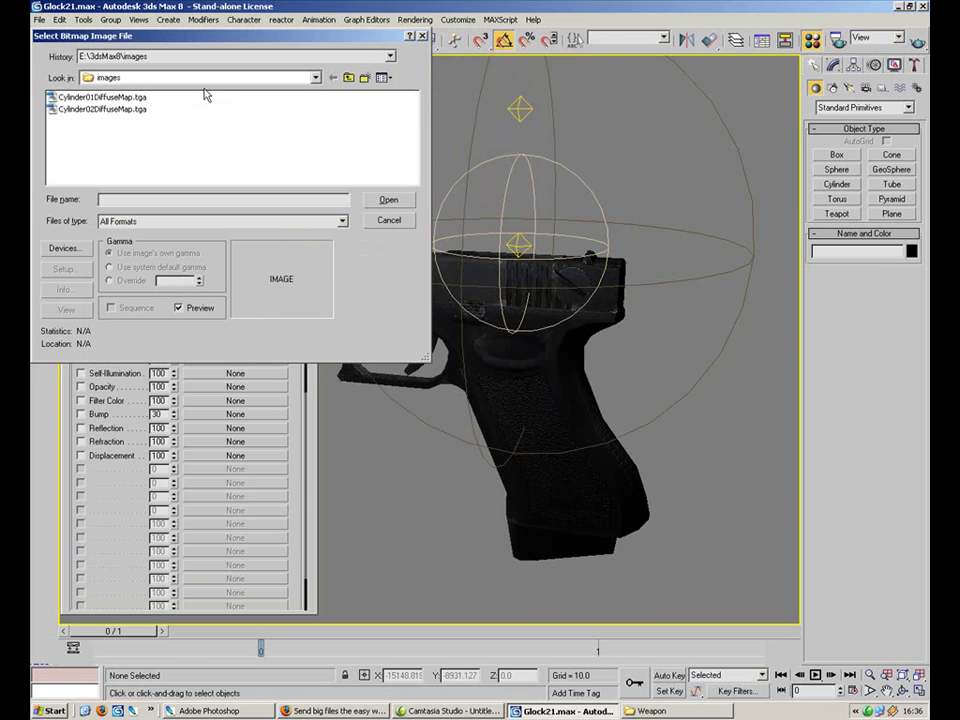
click(252, 60)
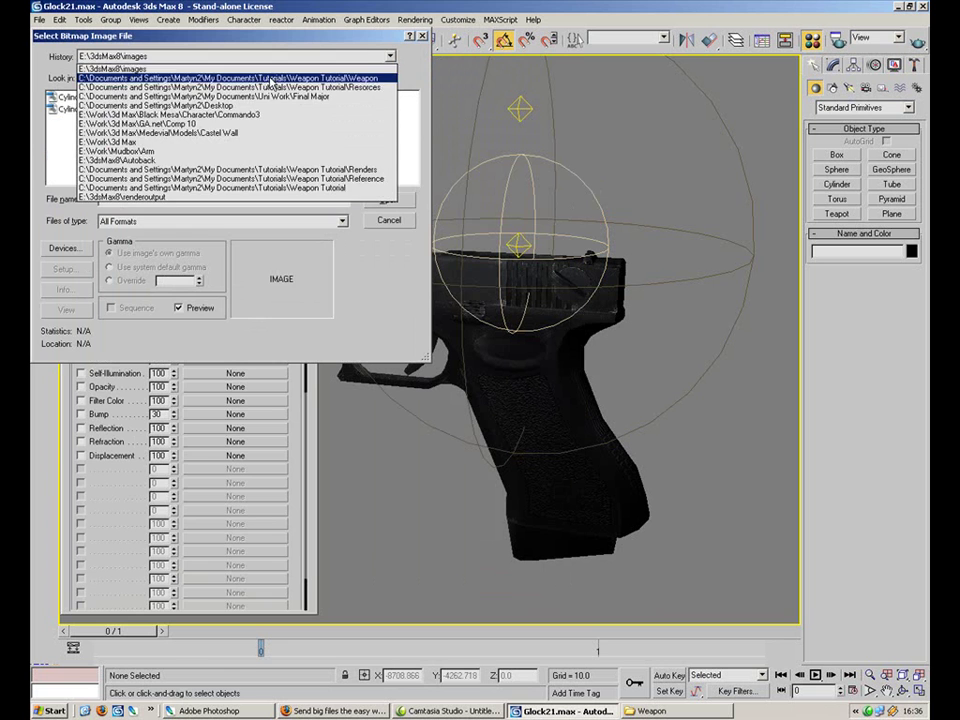
click(215, 65)
click(154, 107)
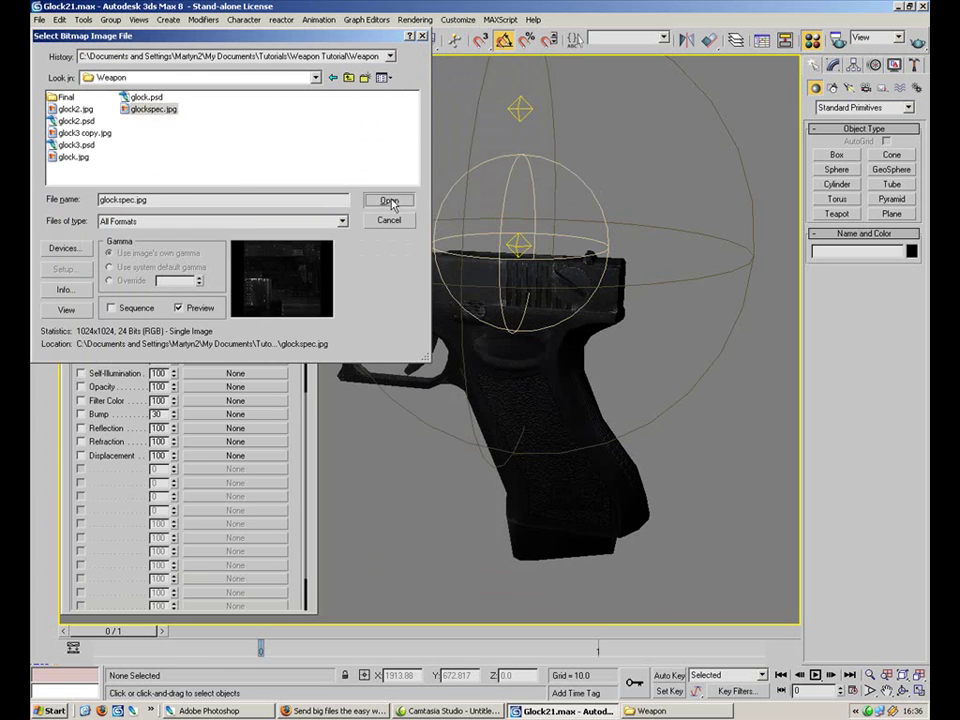
click(389, 201)
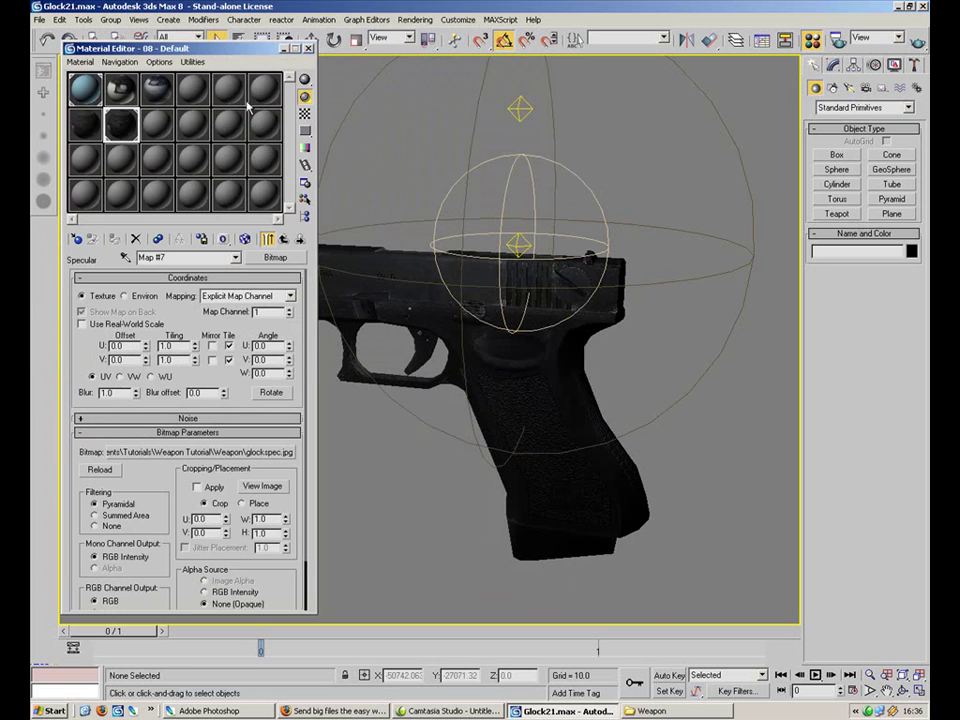
scroll(403, 208, up, 3)
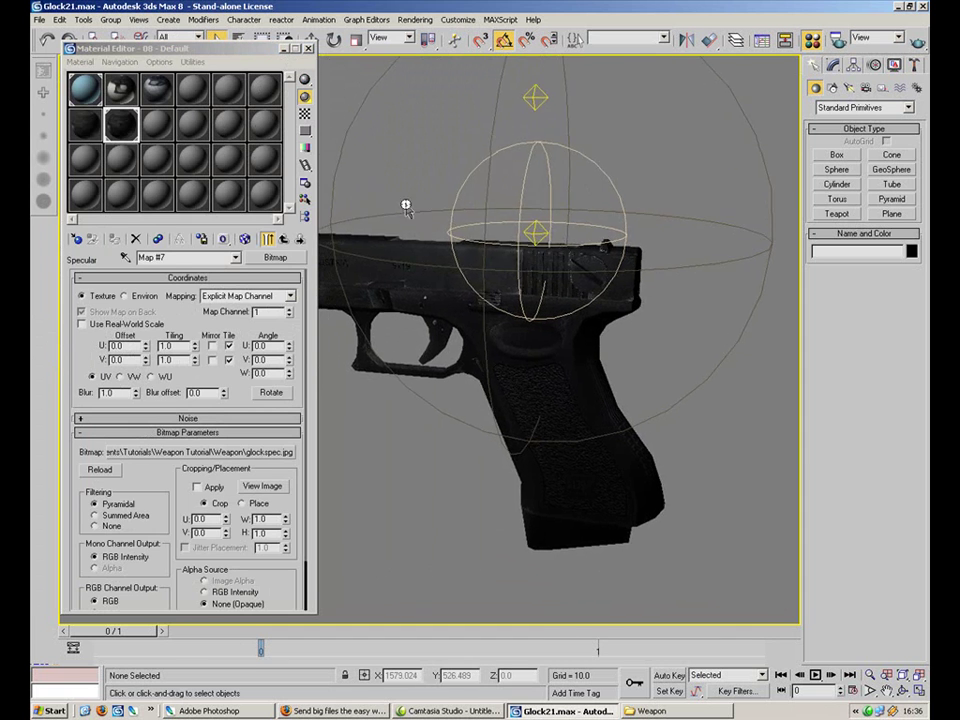
click(283, 243)
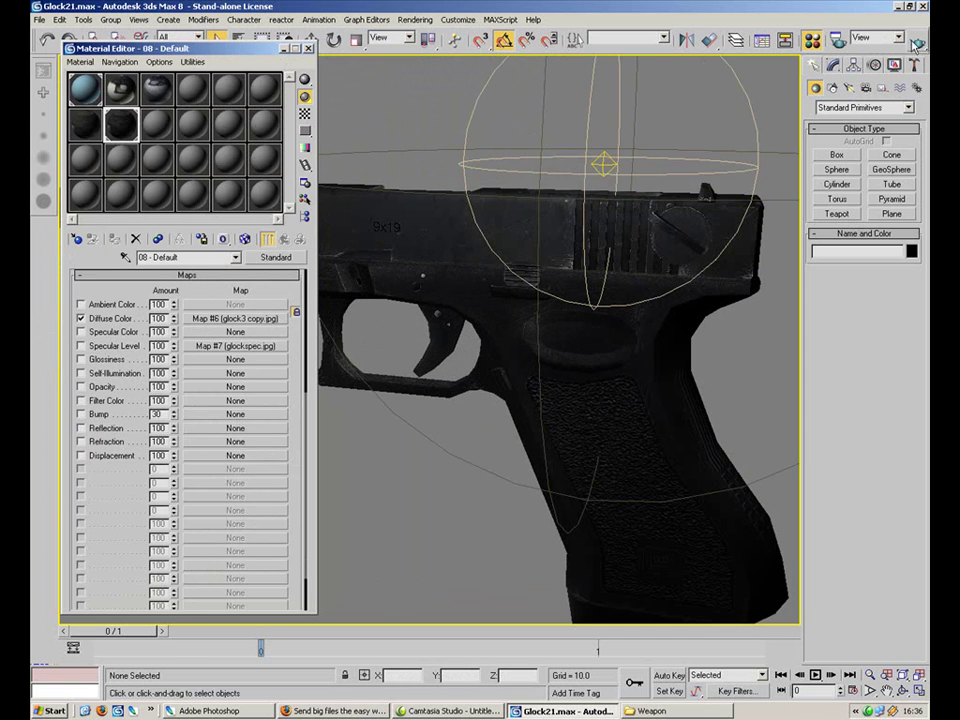
Render the Perspective view of the gun twice to compare its shine, and close the Material Editor.
key(shift+q)
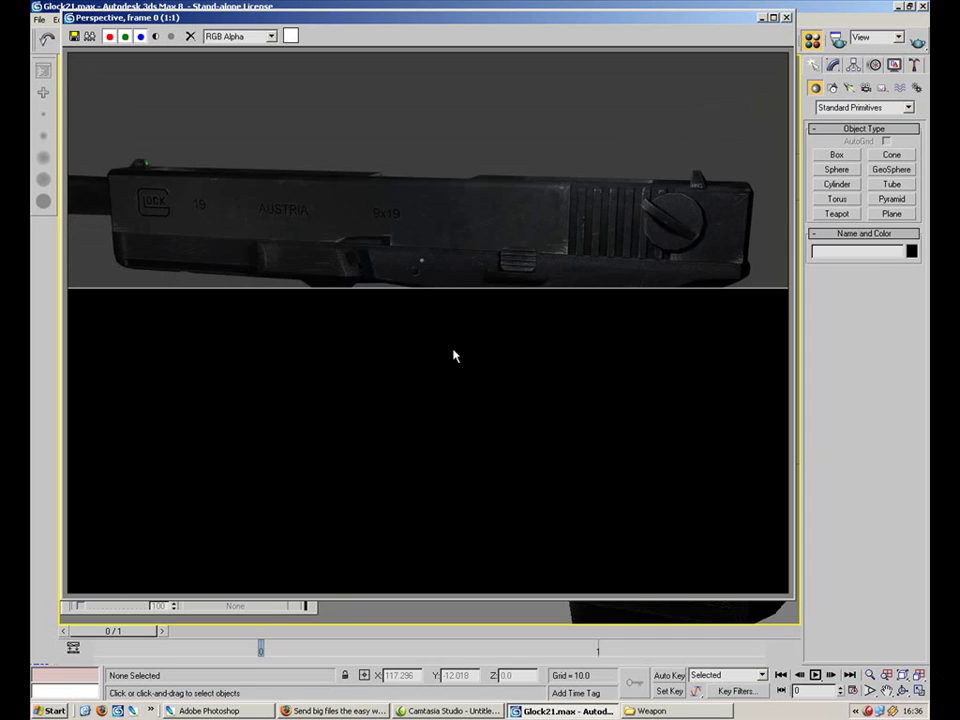
click(787, 18)
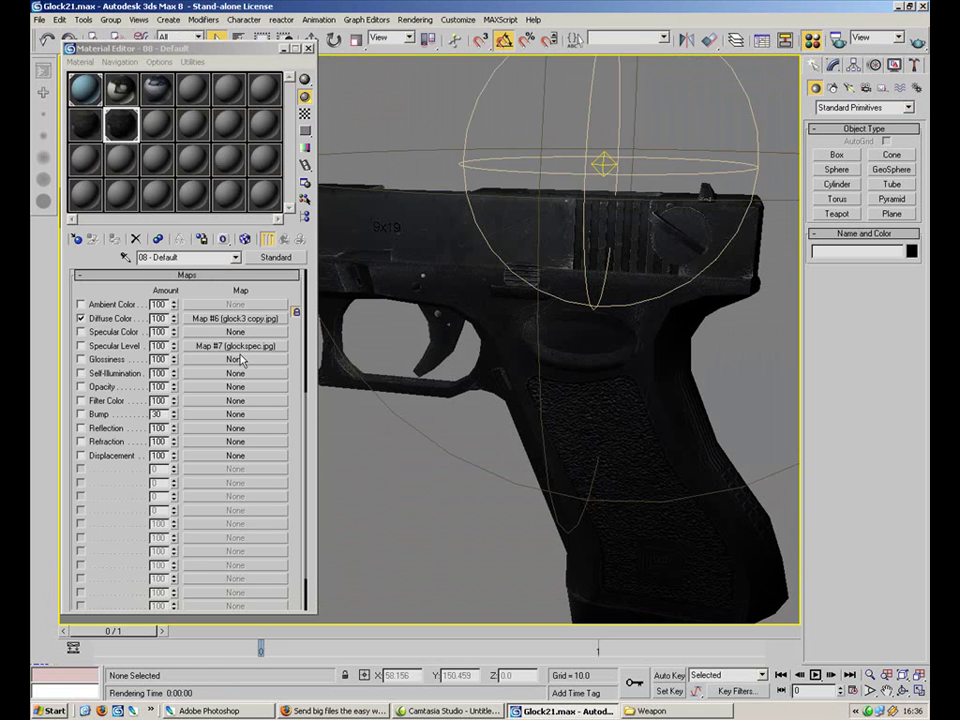
click(917, 42)
click(308, 49)
Switch to Photoshop and create a new blank document for the texture.
click(208, 711)
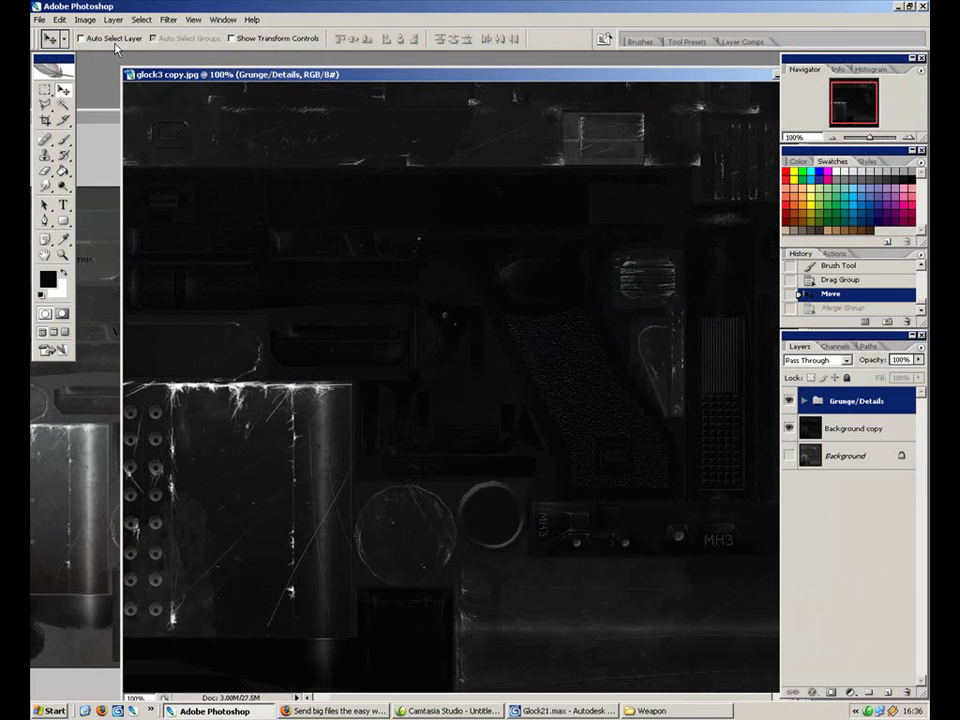
click(39, 19)
click(46, 37)
click(455, 113)
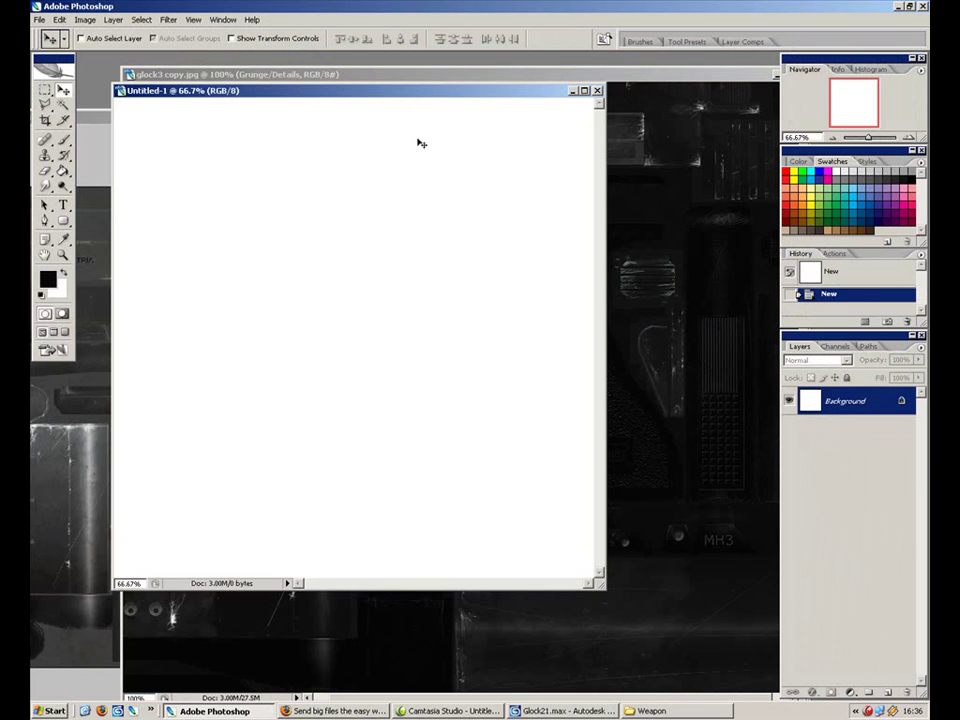
drag(400, 90, 581, 184)
Bring glock3 copy.jpg to the front and show only its original Background layer.
click(131, 206)
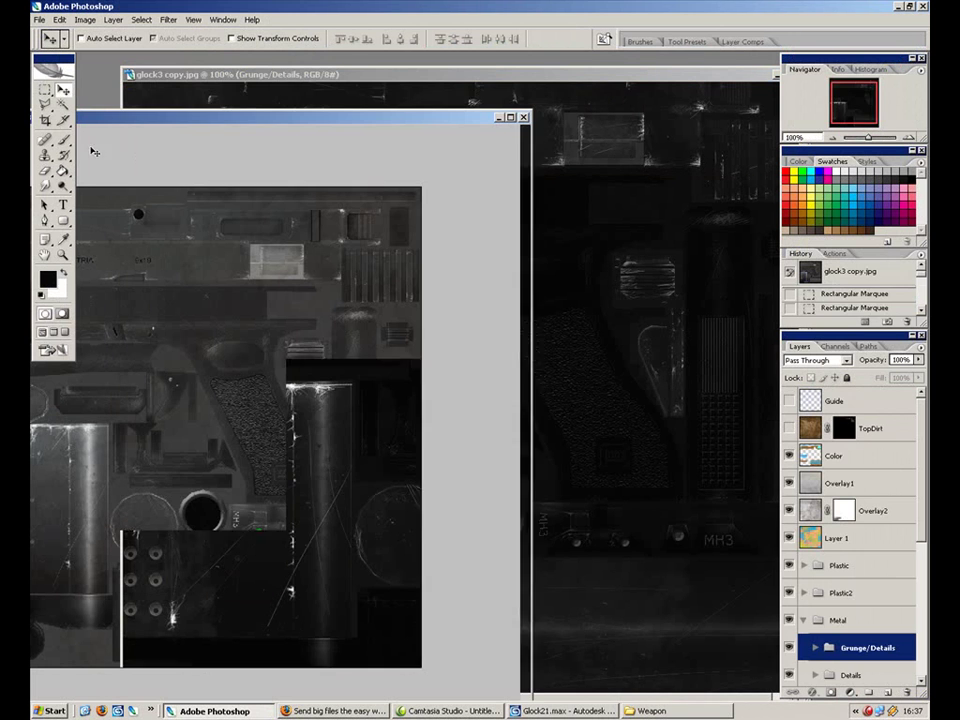
drag(442, 119, 660, 92)
click(650, 91)
drag(602, 78, 505, 58)
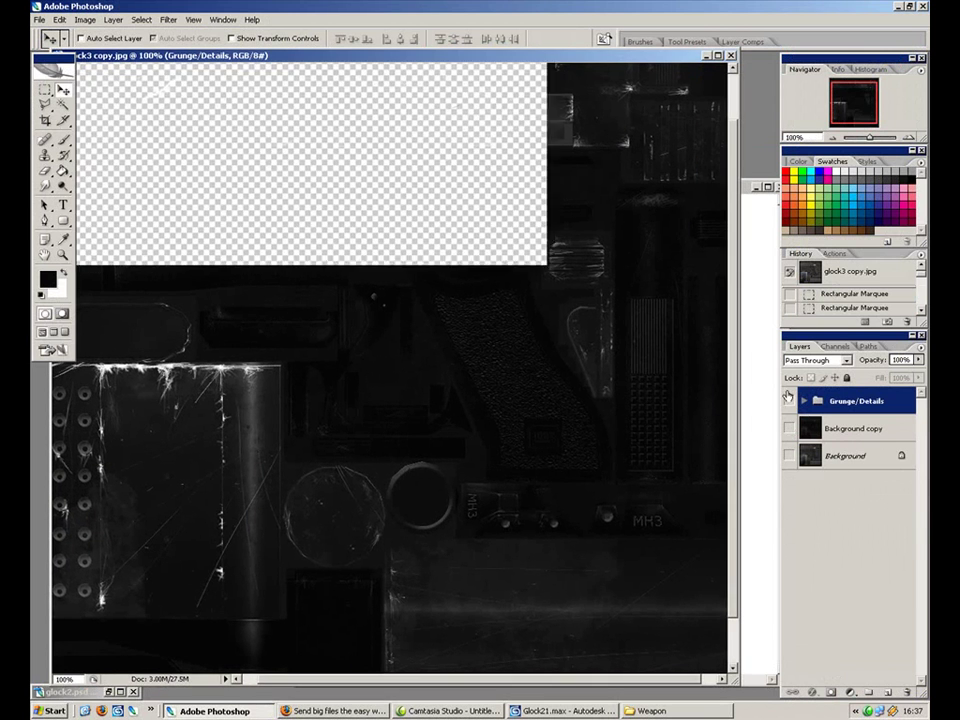
drag(789, 400, 789, 428)
click(838, 456)
click(789, 456)
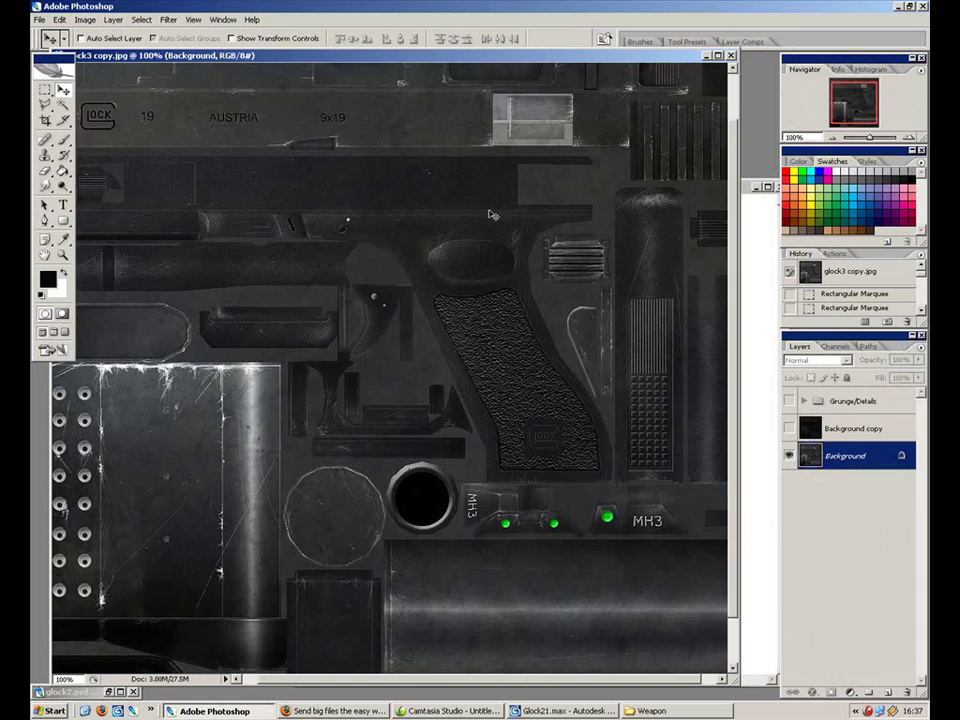
Copy the original Glock texture into the blank document and enlarge its window to show the whole image.
key(ctrl+c)
key(ctrl+n)
key(Return)
key(ctrl+v)
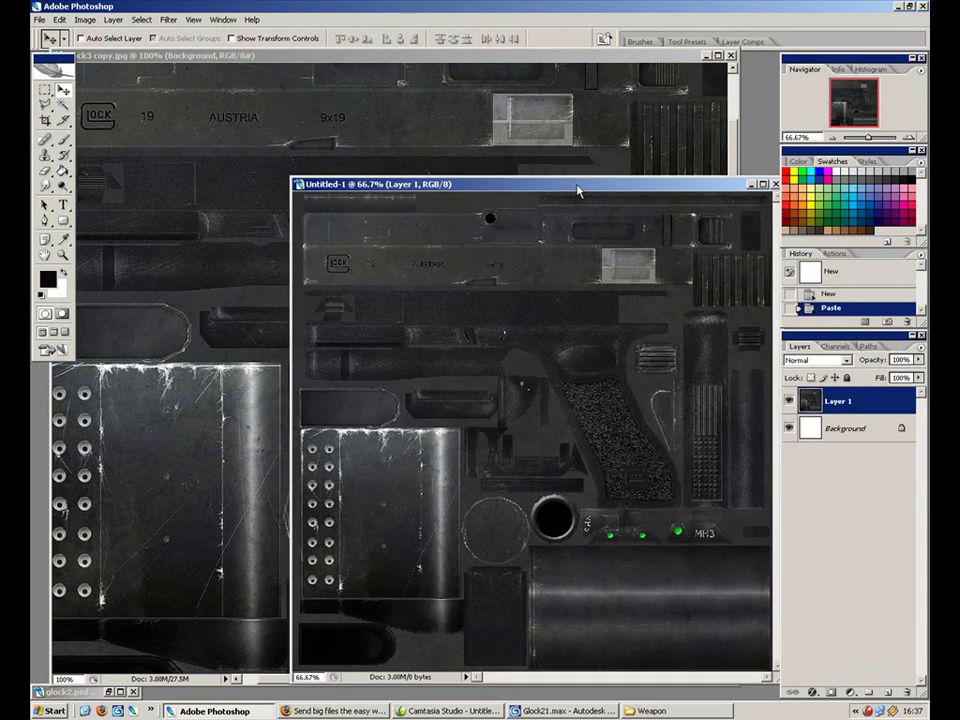
drag(577, 191, 497, 135)
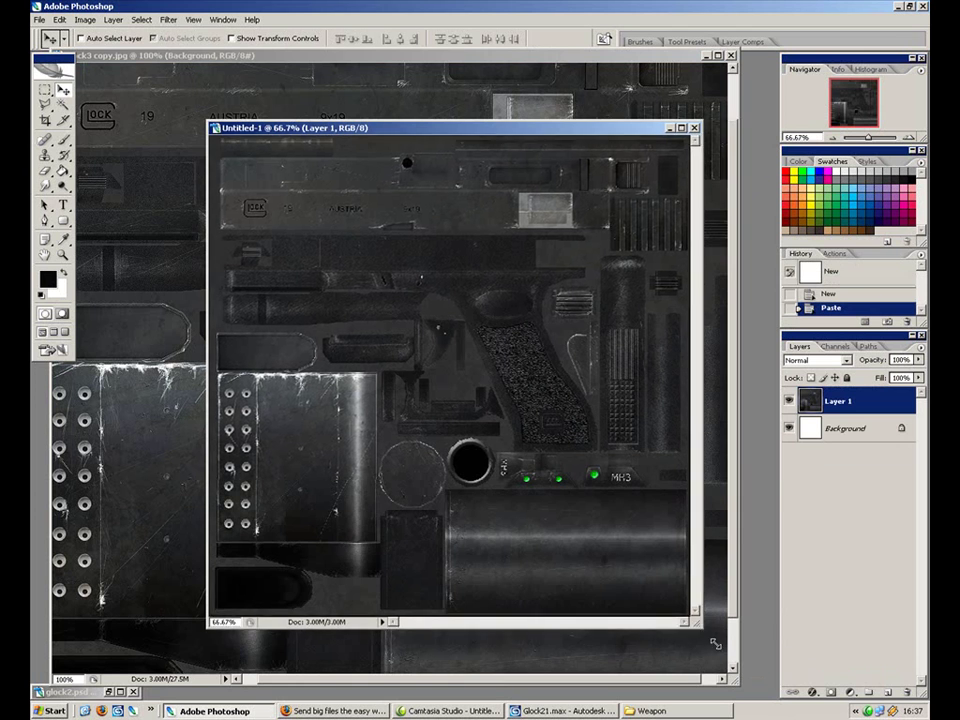
drag(698, 625, 752, 668)
Keep the new document open and merge the pasted texture layer down onto its Background.
key(ctrl+w)
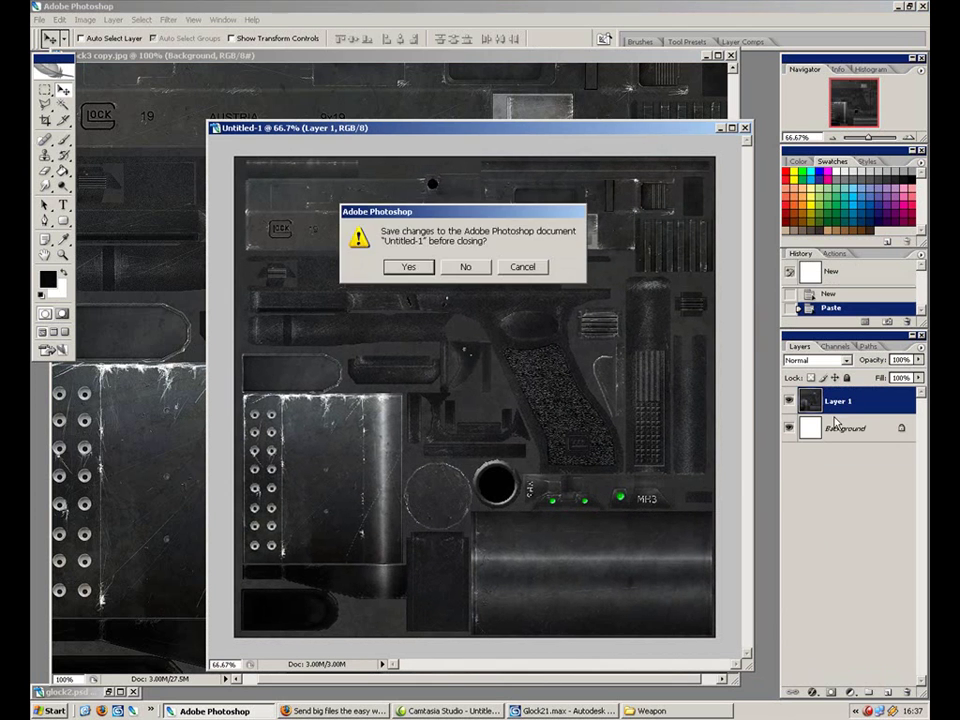
key(Escape)
key(ctrl+e)
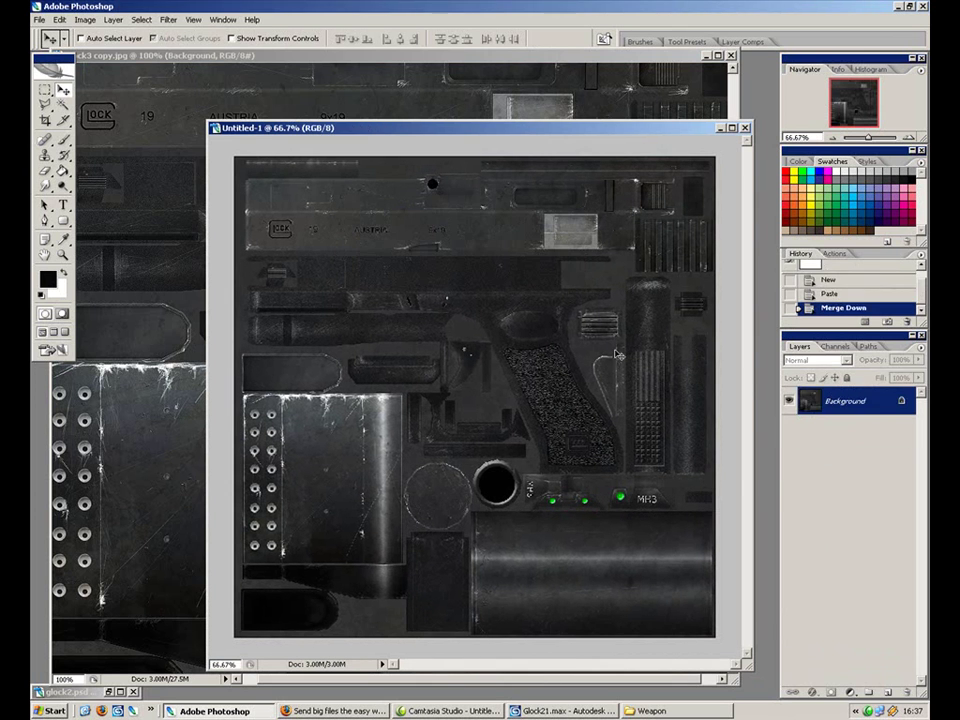
Add a new alpha channel to the untitled texture document.
click(838, 347)
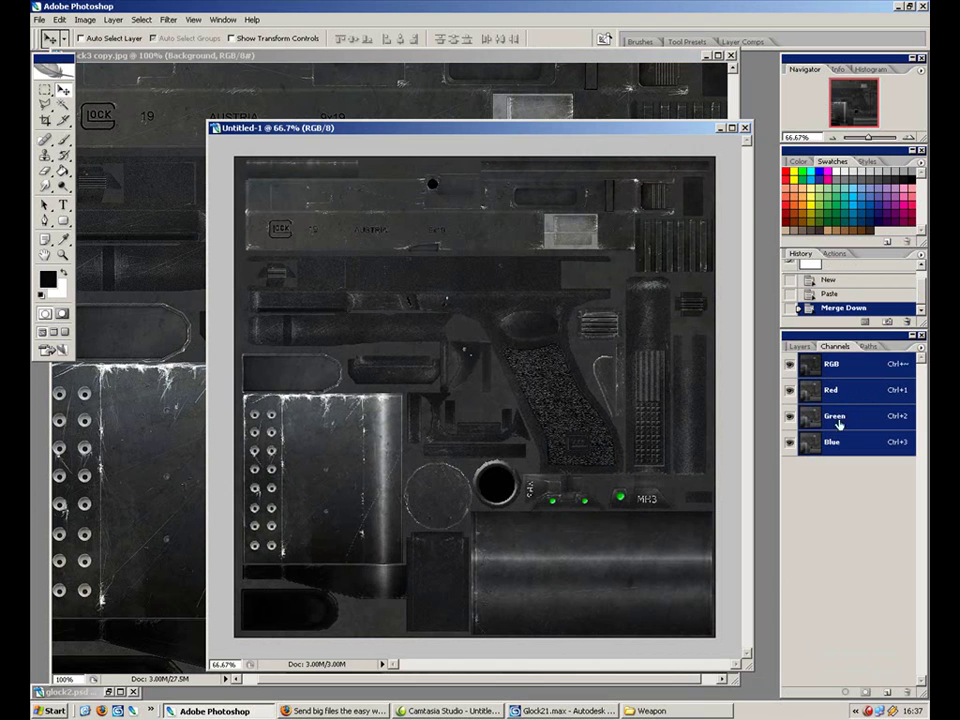
click(888, 703)
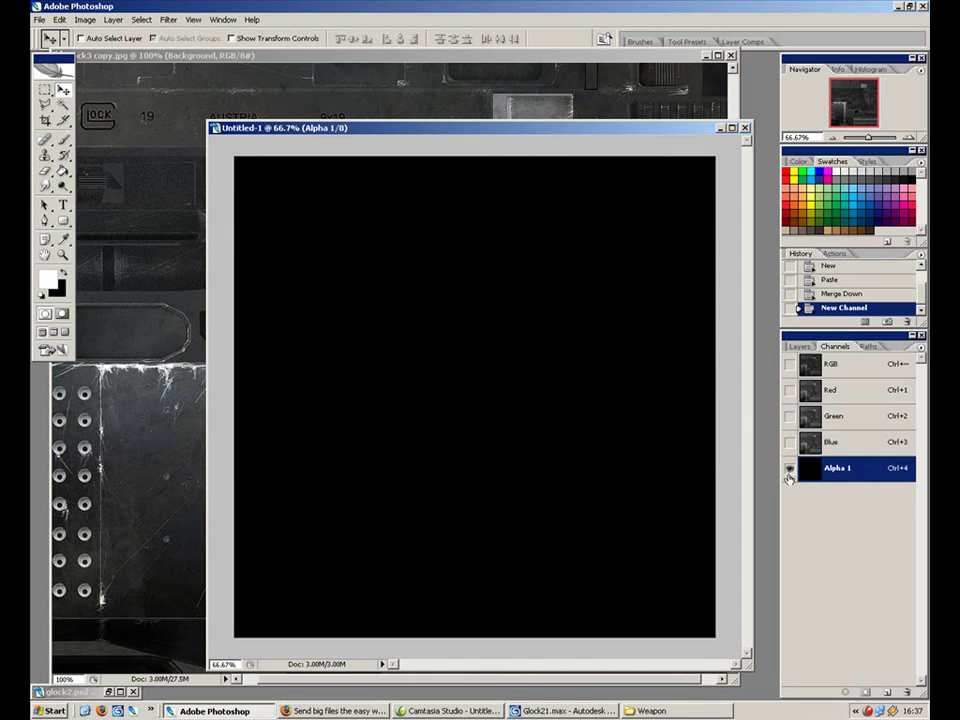
key(x)
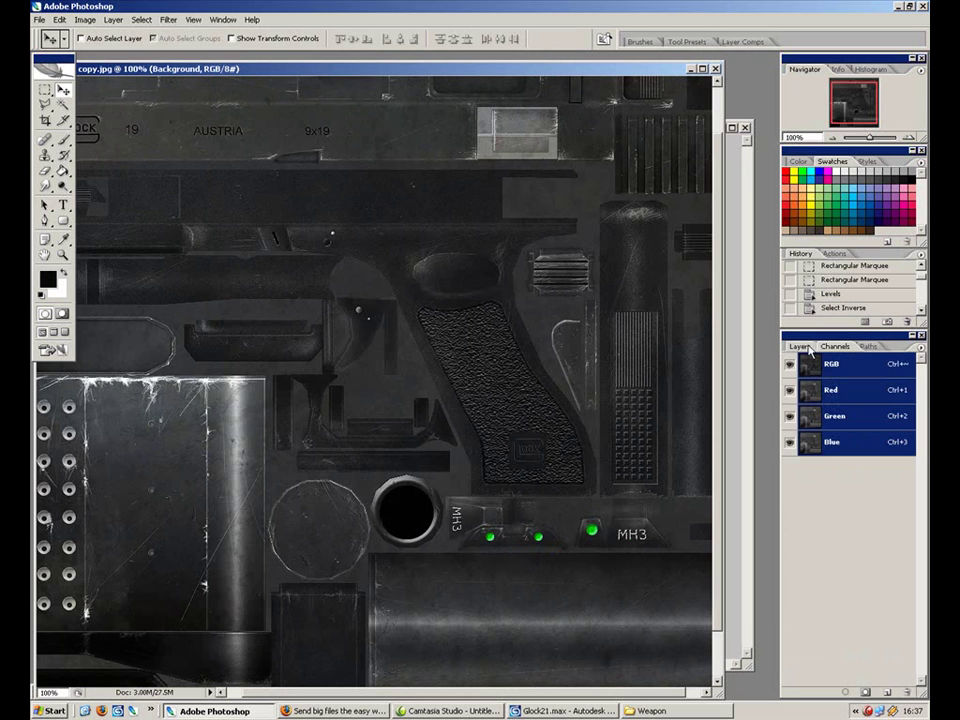
Hide the Background layer in glock3 copy.jpg and merge the visible Grunge/Details group with Background copy.
click(800, 346)
click(789, 453)
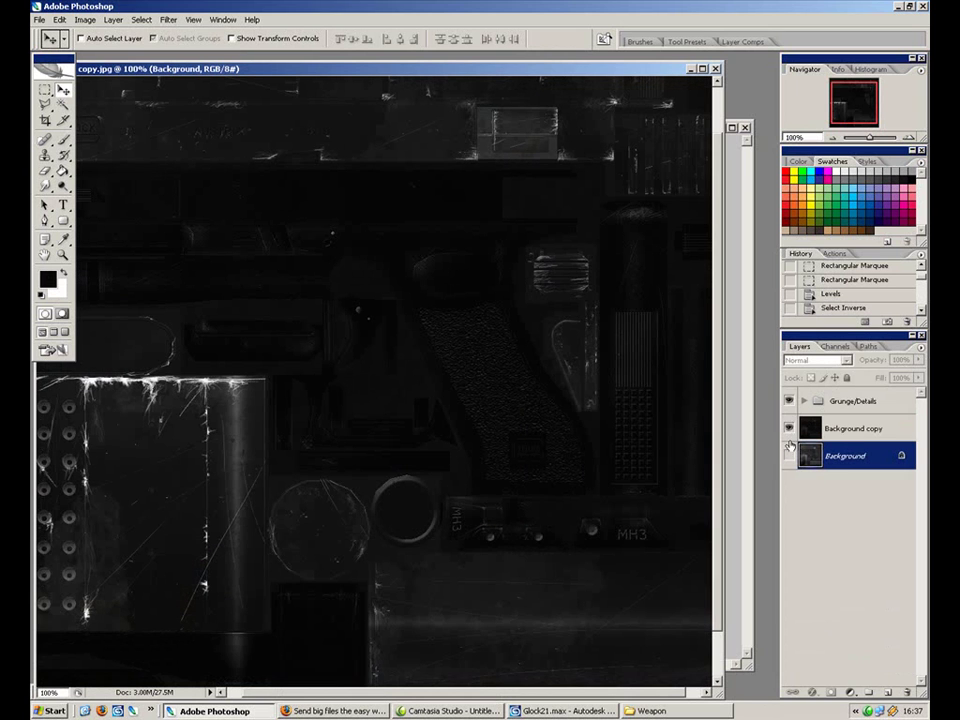
click(803, 400)
click(876, 431)
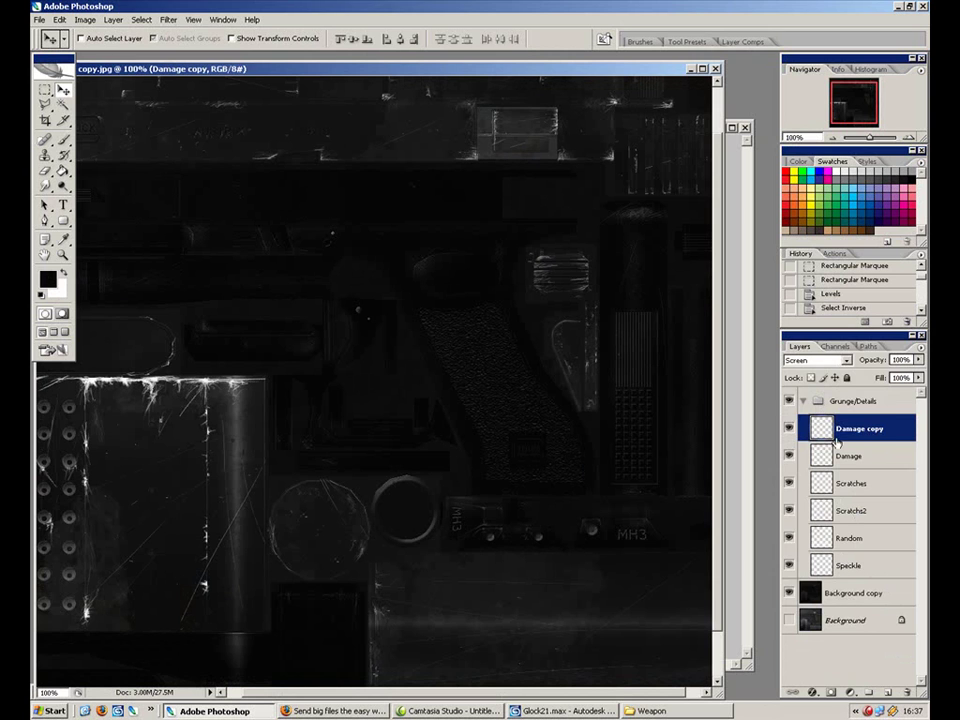
click(851, 404)
click(804, 401)
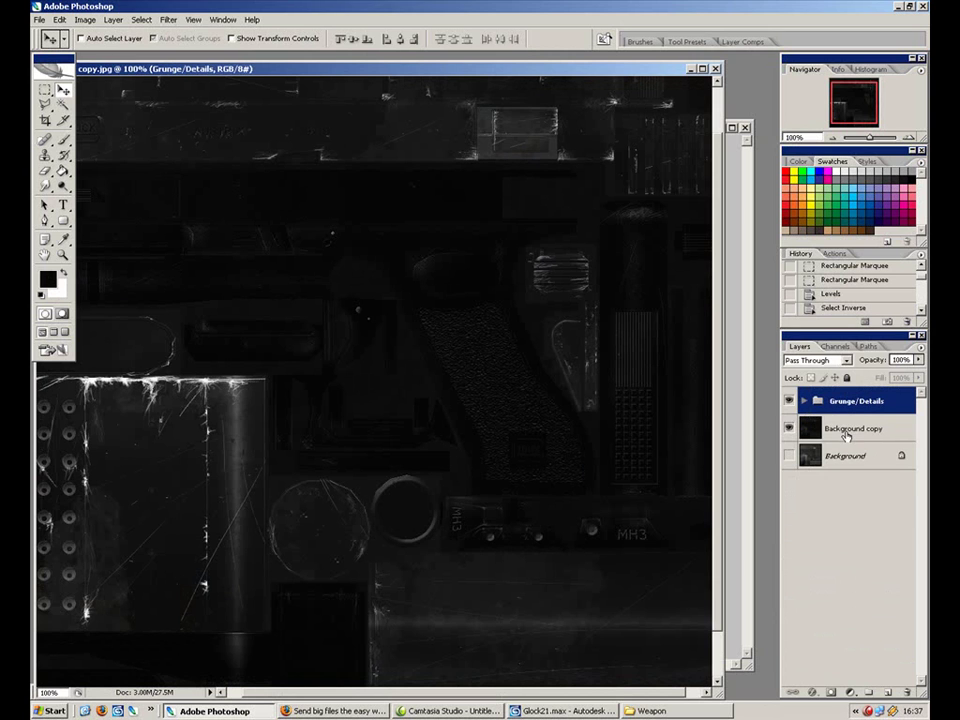
shift+click(852, 431)
right_click(852, 433)
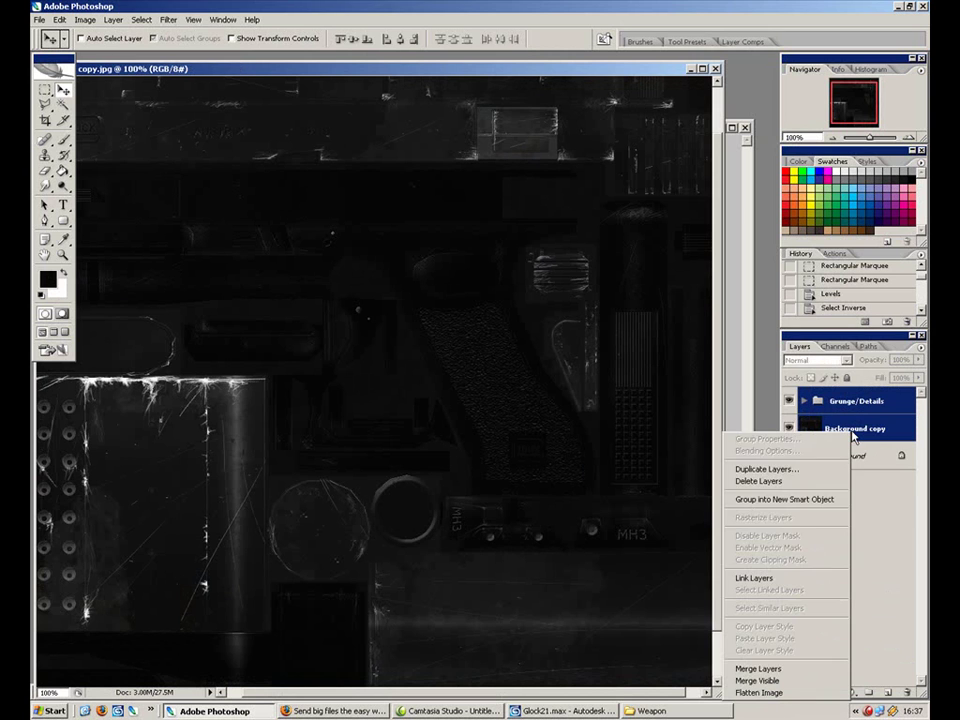
click(821, 684)
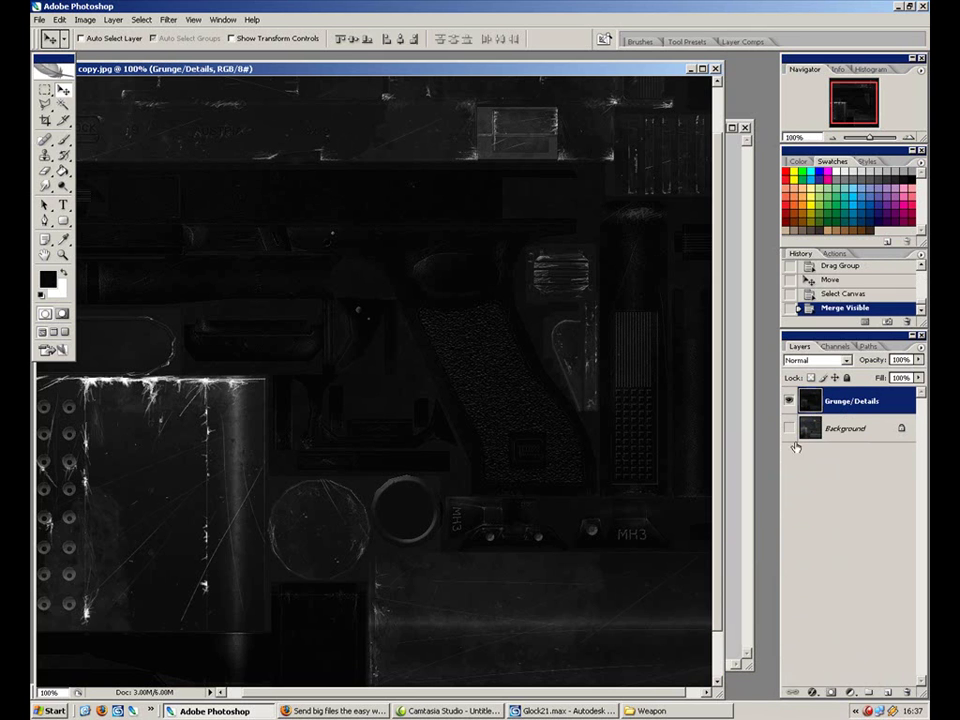
Copy the entire merged Grunge/Details image and paste it into the untitled document's Alpha 1 channel.
key(ctrl+a)
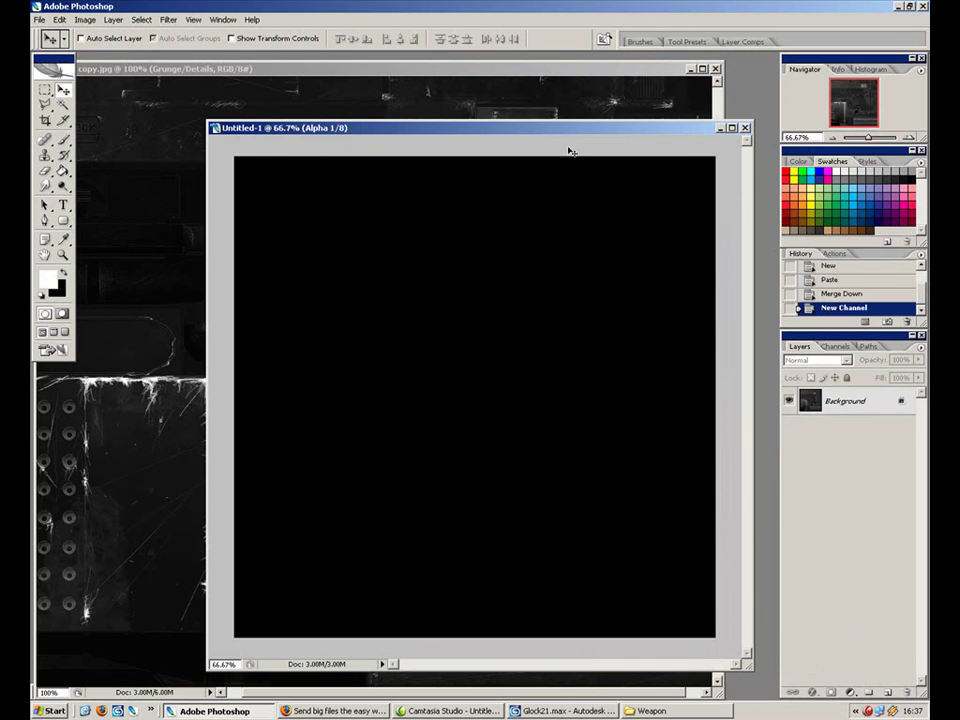
drag(577, 128, 584, 119)
click(834, 346)
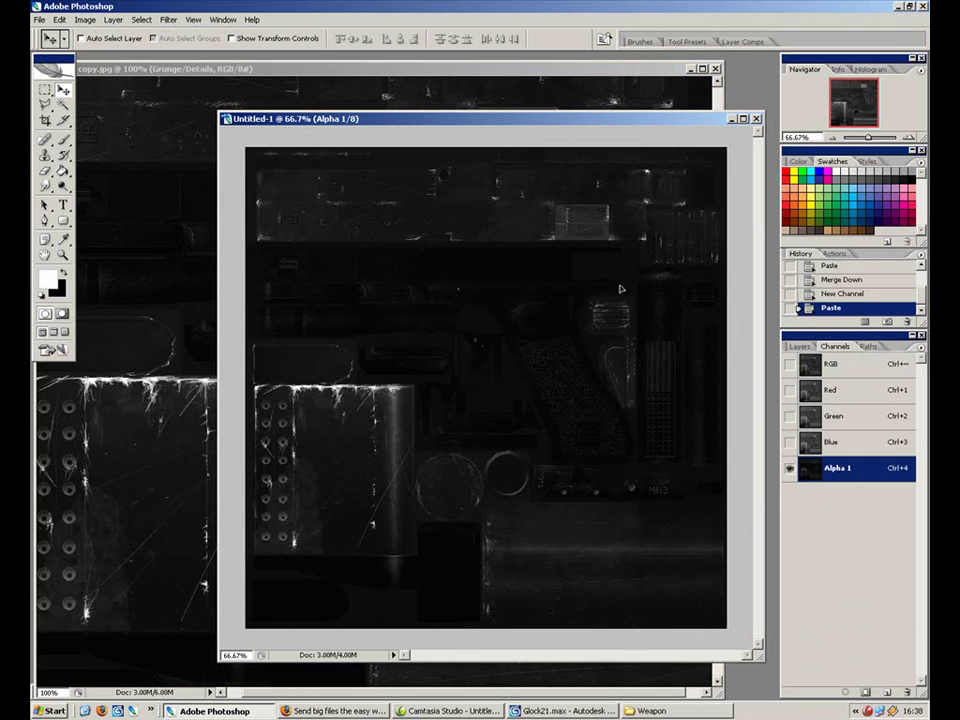
Show the RGB channels of the untitled document, hide Alpha 1, and return to its layers.
click(801, 347)
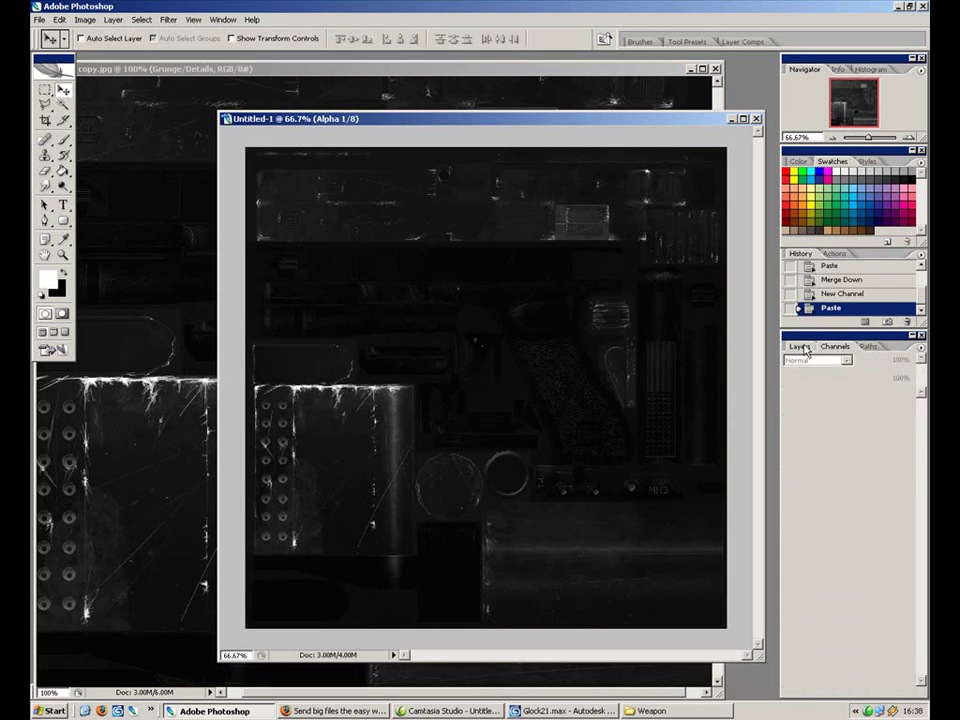
click(834, 346)
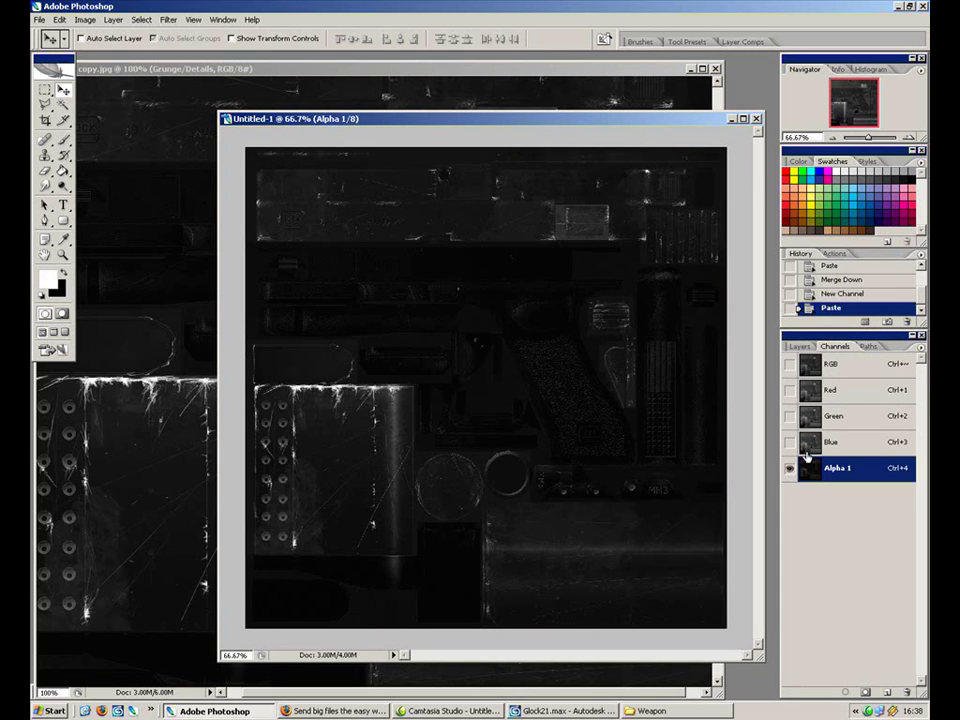
click(790, 364)
click(790, 467)
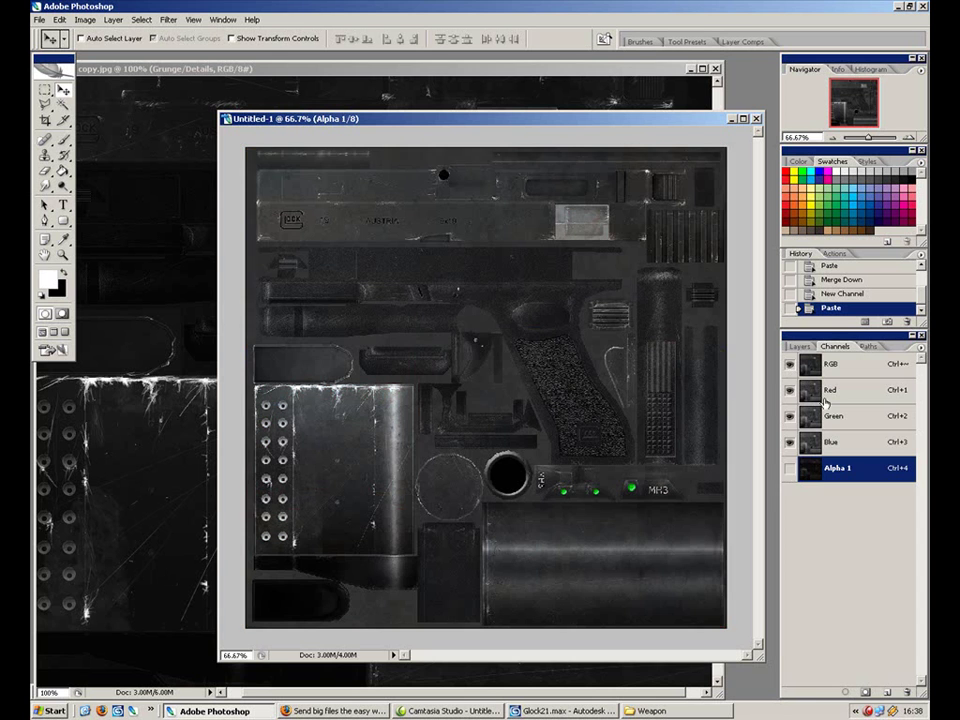
click(801, 347)
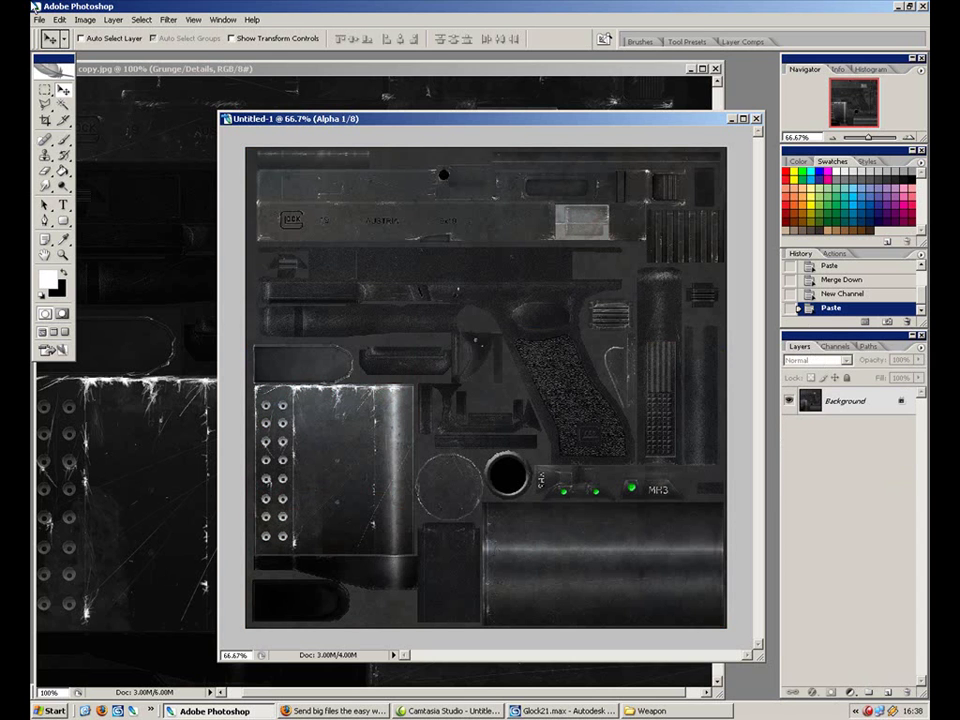
Save the document with its alpha channel as glock.tga in the Final folder, in Targa format at 32 bits/pixel.
click(38, 19)
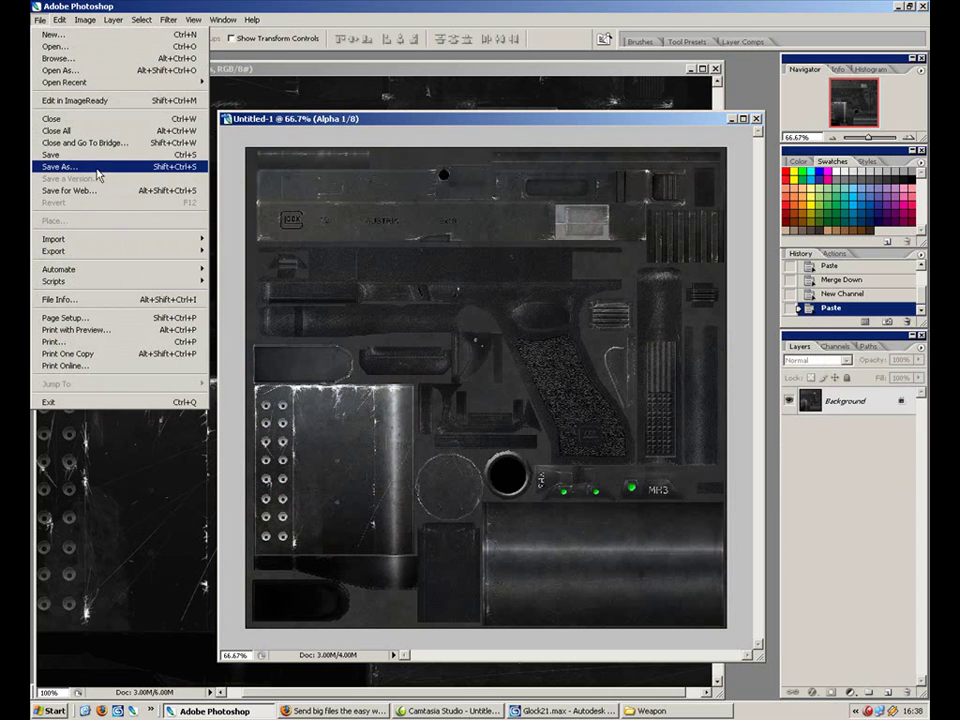
click(99, 166)
click(374, 178)
double_click(376, 178)
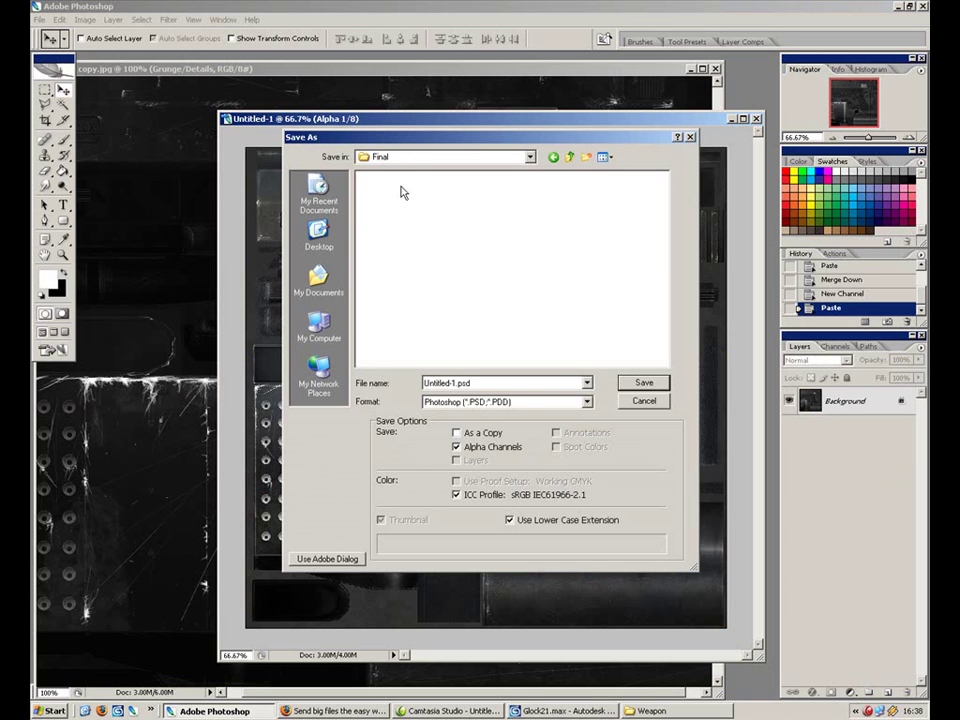
click(530, 403)
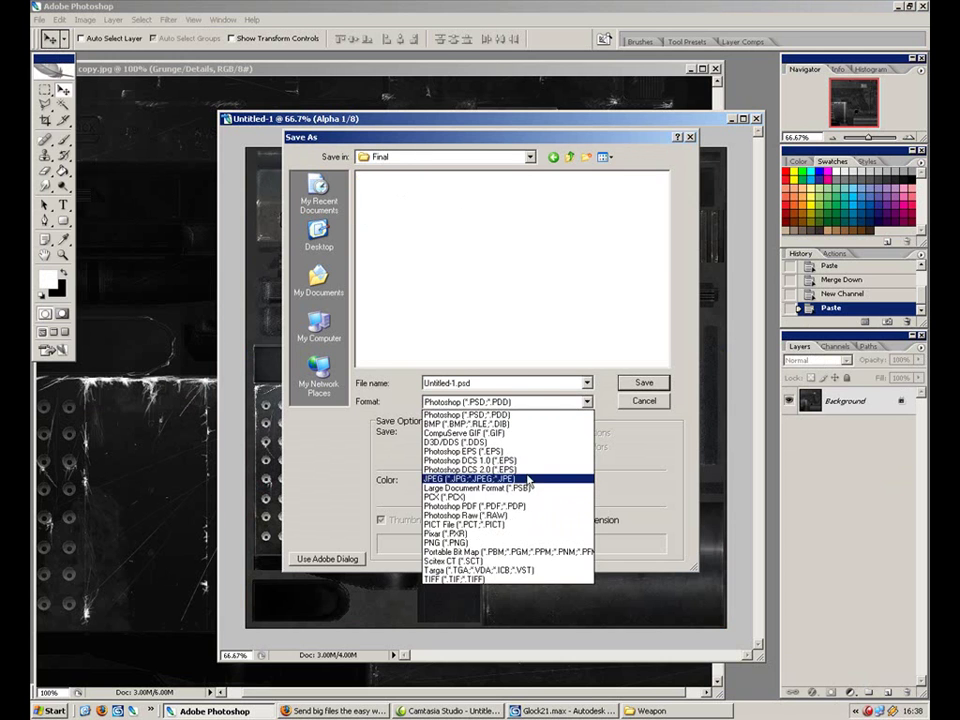
click(527, 577)
double_click(483, 384)
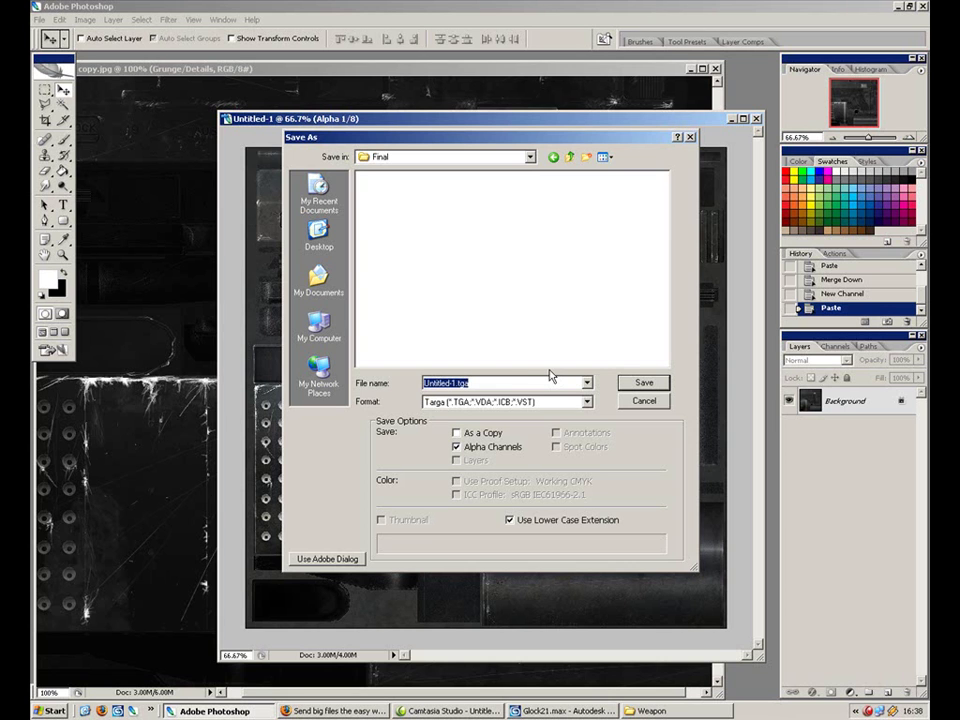
text(glock)
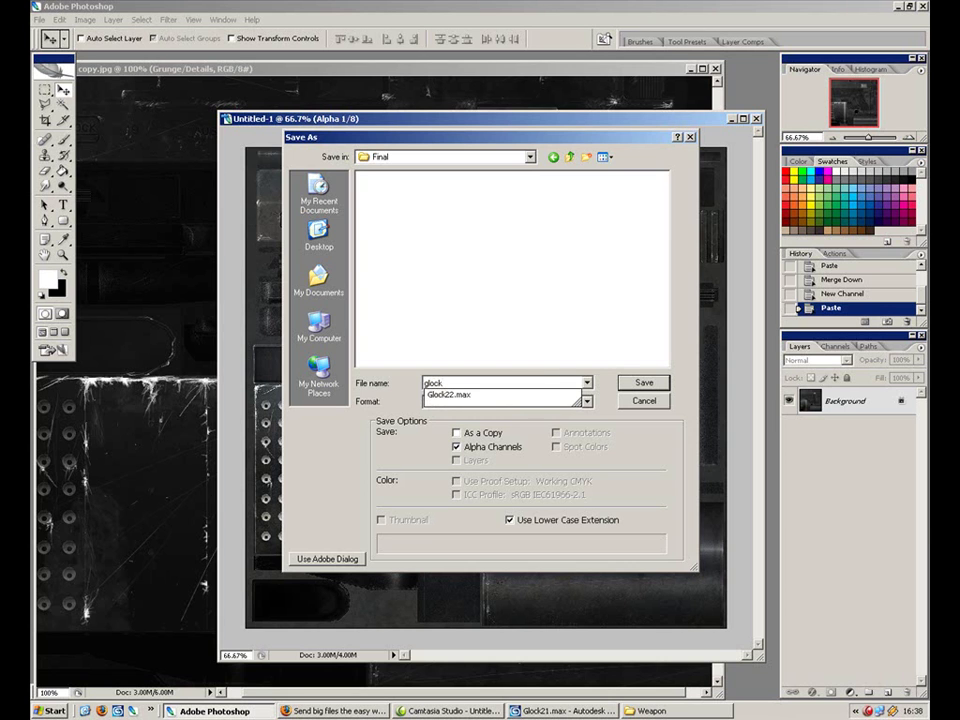
text(.tga)
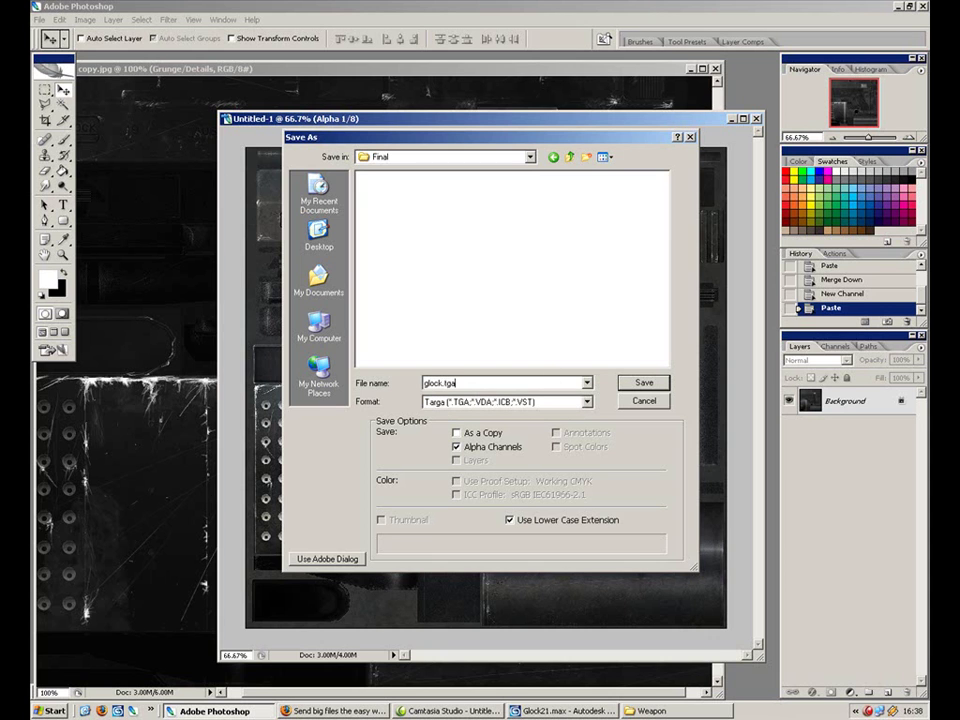
click(642, 383)
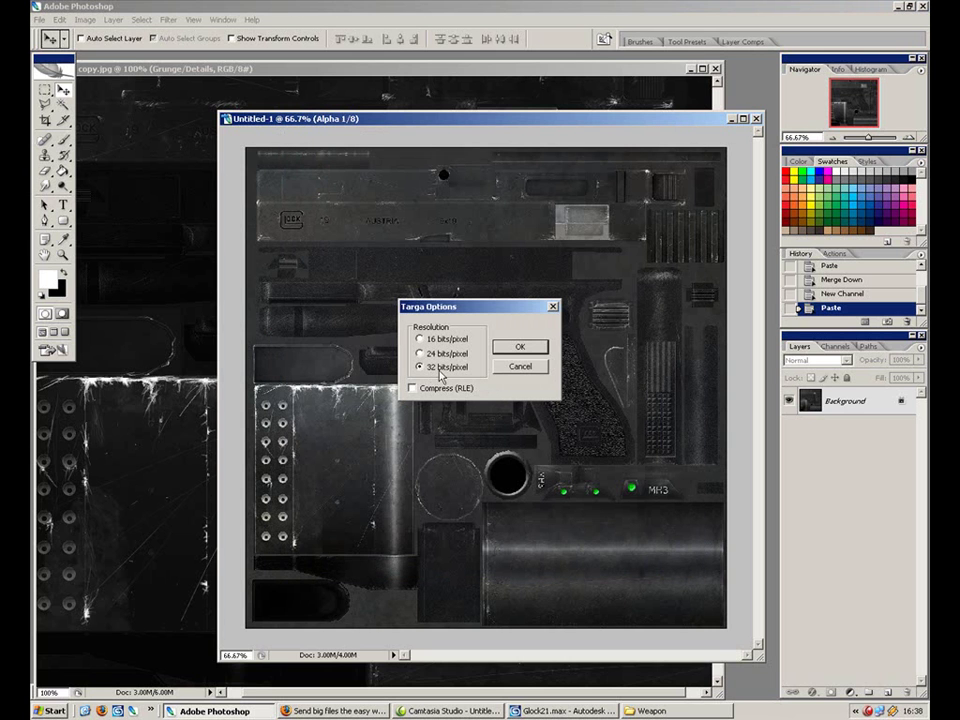
click(540, 347)
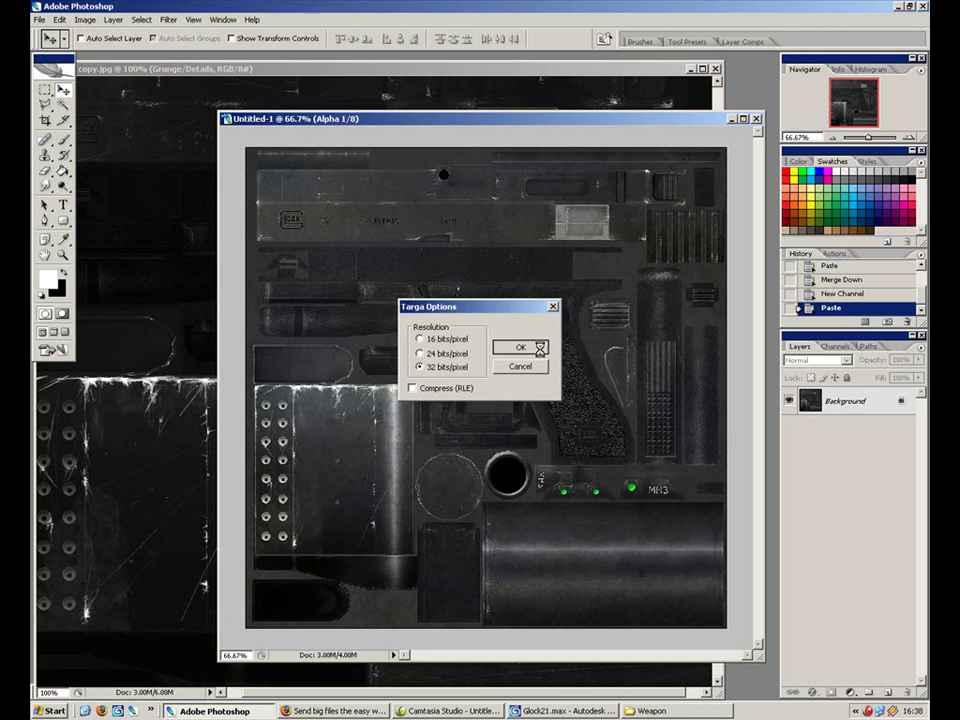
Close the saved texture document and glock3 copy.jpg.
click(758, 119)
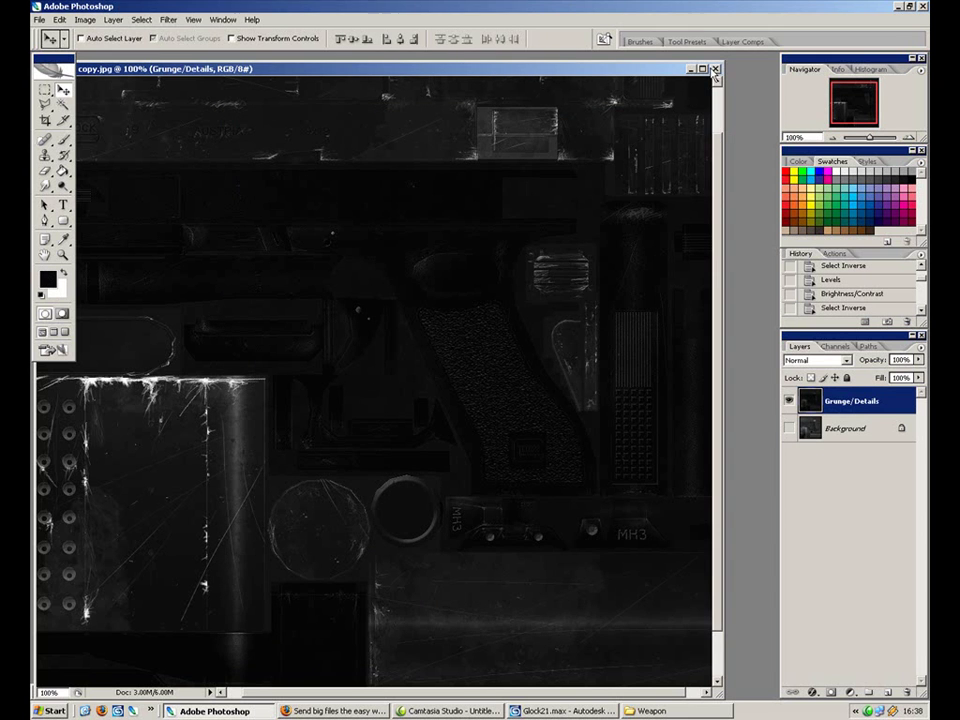
click(715, 69)
click(465, 274)
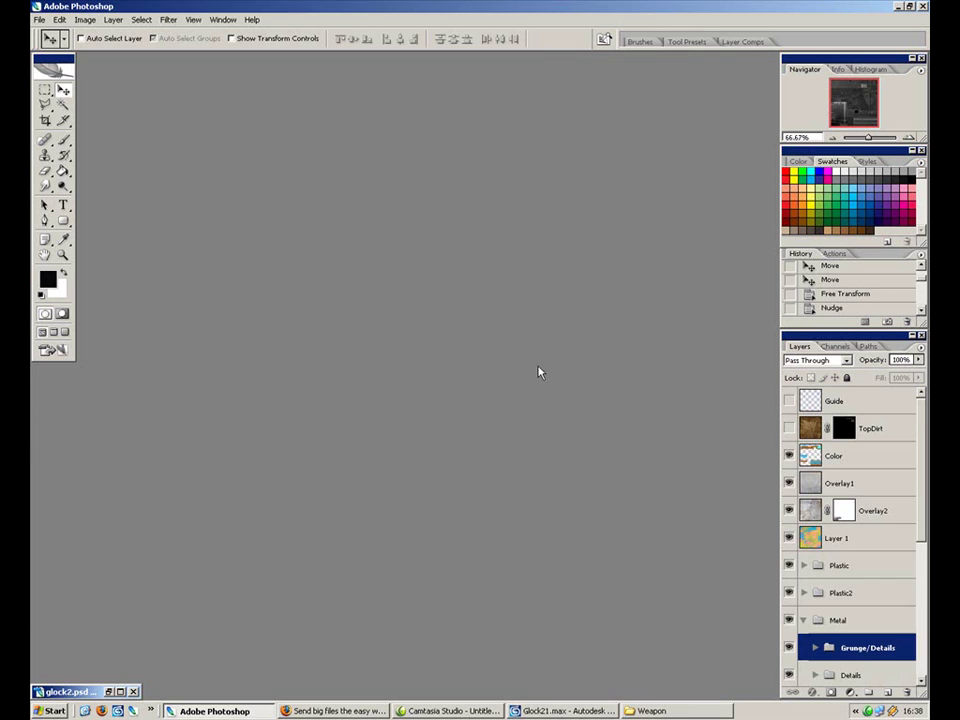
Switch to 3ds Max and delete all the omni lights around the Glock model.
click(566, 711)
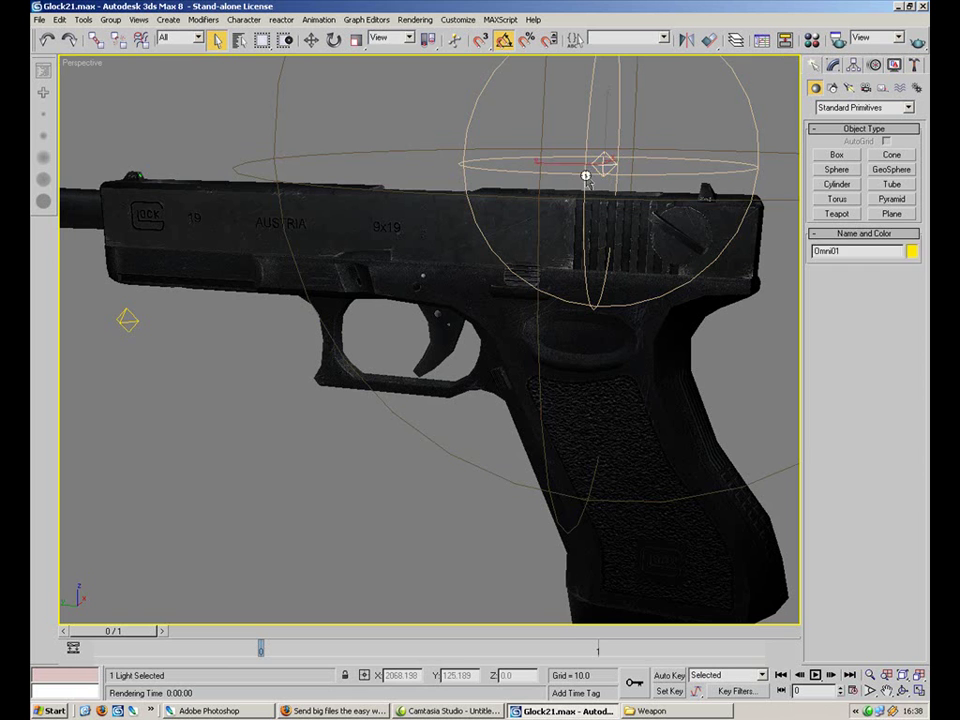
drag(445, 140, 470, 330)
scroll(470, 330, down, 3)
click(282, 344)
key(Delete)
drag(647, 88, 538, 163)
key(Delete)
drag(312, 78, 175, 184)
key(Delete)
scroll(495, 410, up, 6)
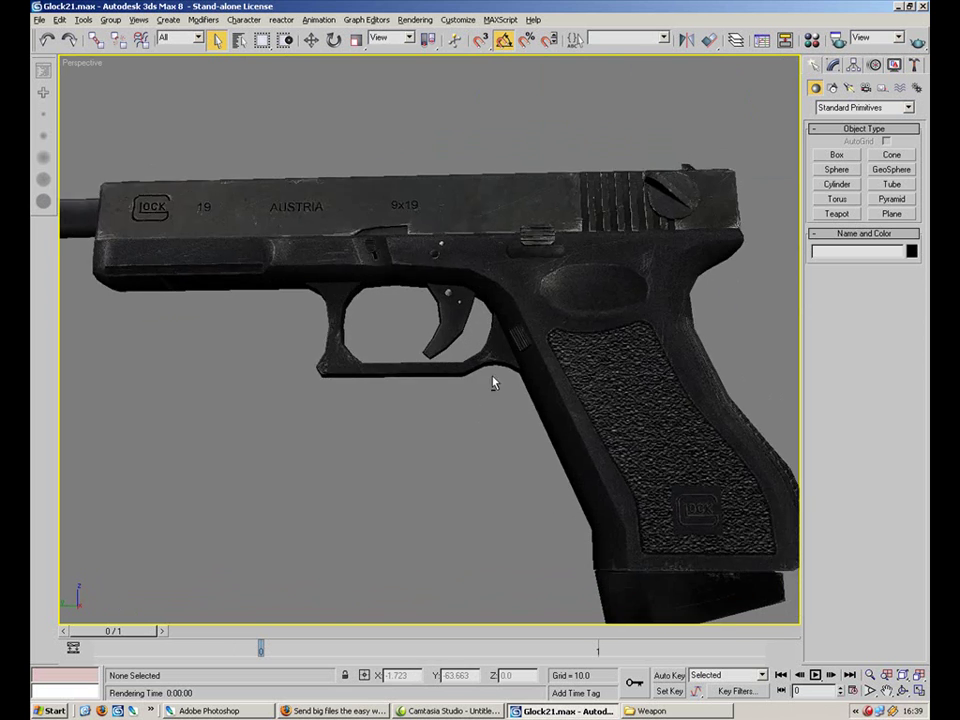
drag(498, 416, 600, 422)
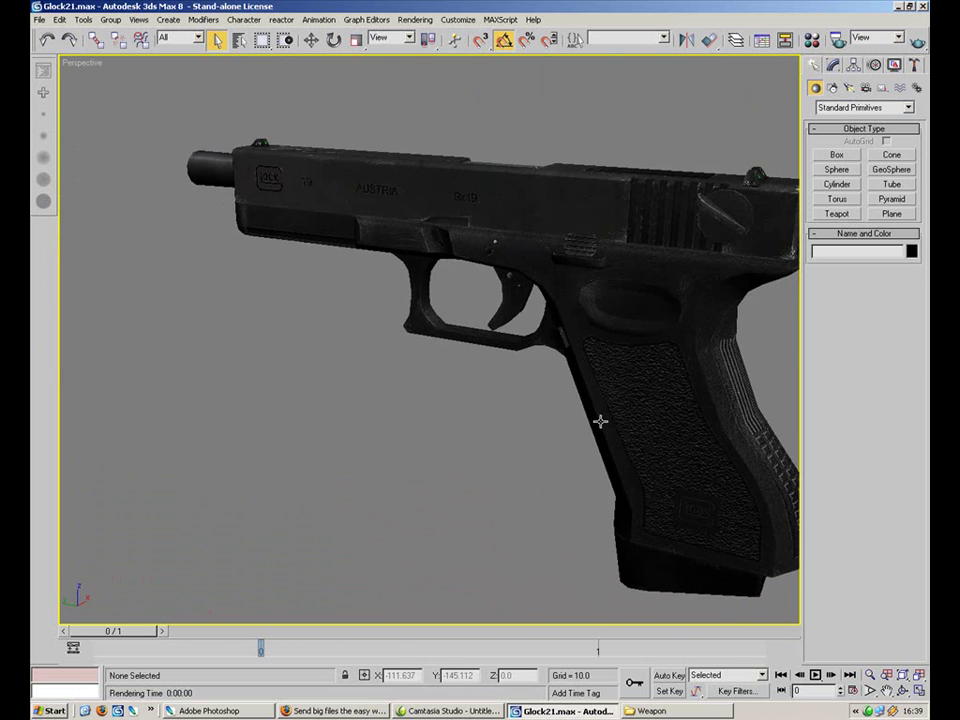